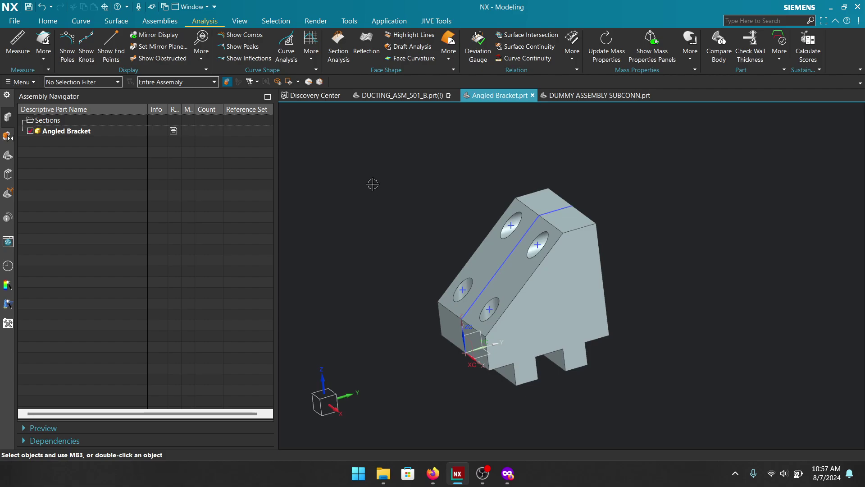
- Start the Measure command and move its dialog clear of the Assembly Navigator's part names
{"action": "left_click", "coordinate": [47, 21]}
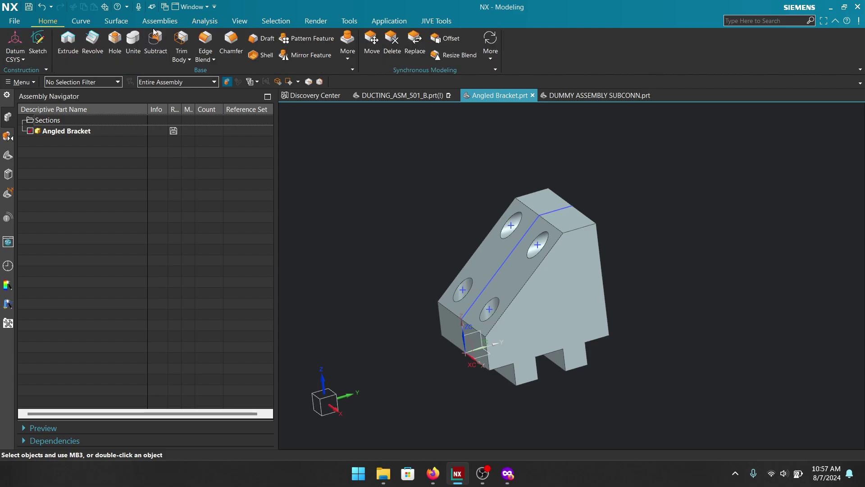
{"action": "left_click", "coordinate": [204, 21]}
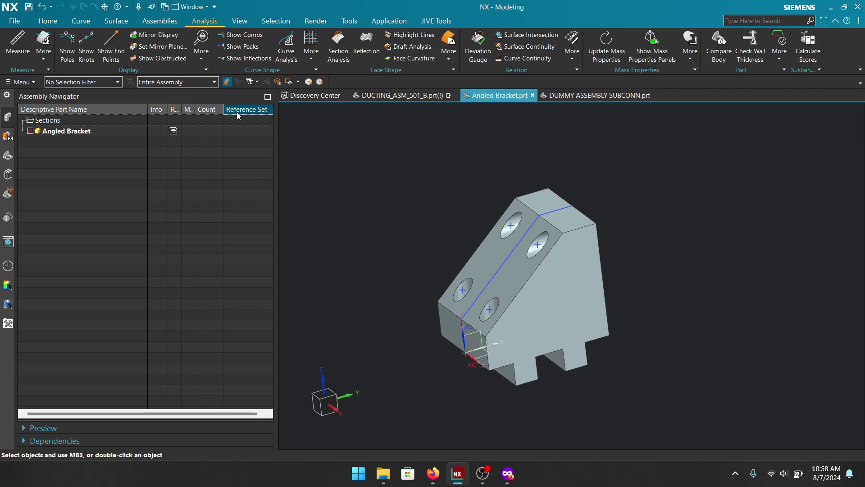
{"action": "left_click", "coordinate": [17, 43]}
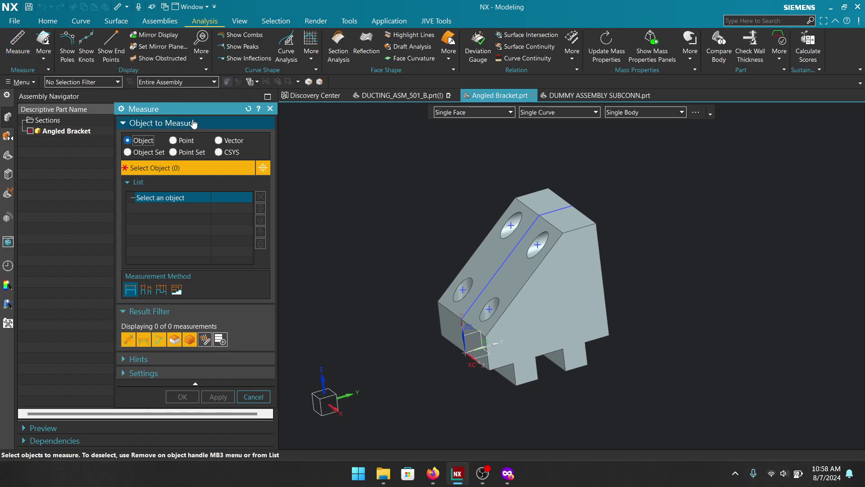
{"action": "left_click_drag", "start_coordinate": [195, 110], "coordinate": [327, 116]}
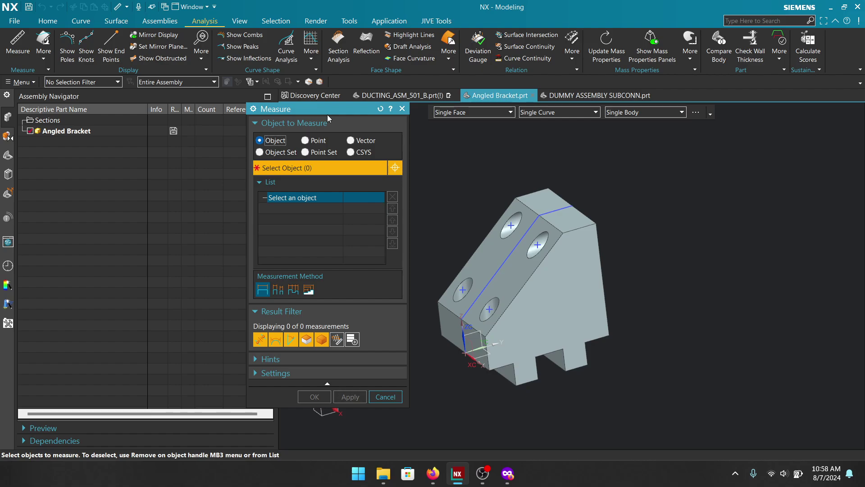
- Examine the selection filter types and the face selection rules available for measuring
{"action": "left_click", "coordinate": [82, 81]}
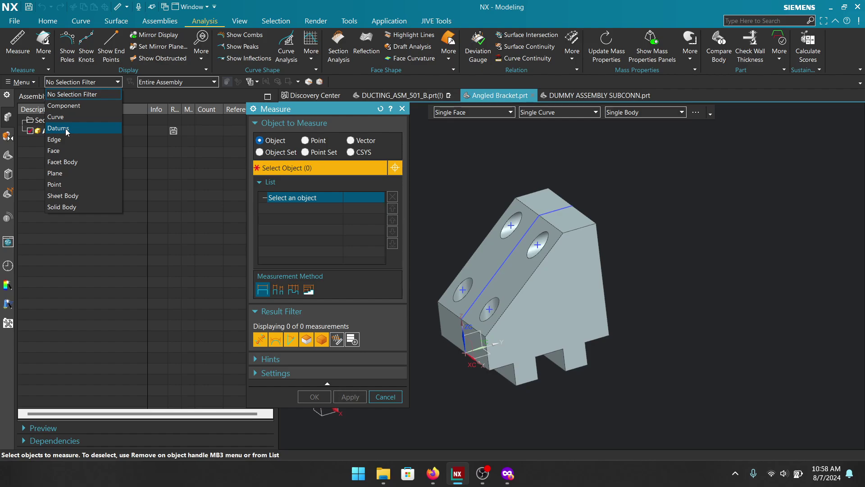
{"action": "left_click", "coordinate": [81, 83]}
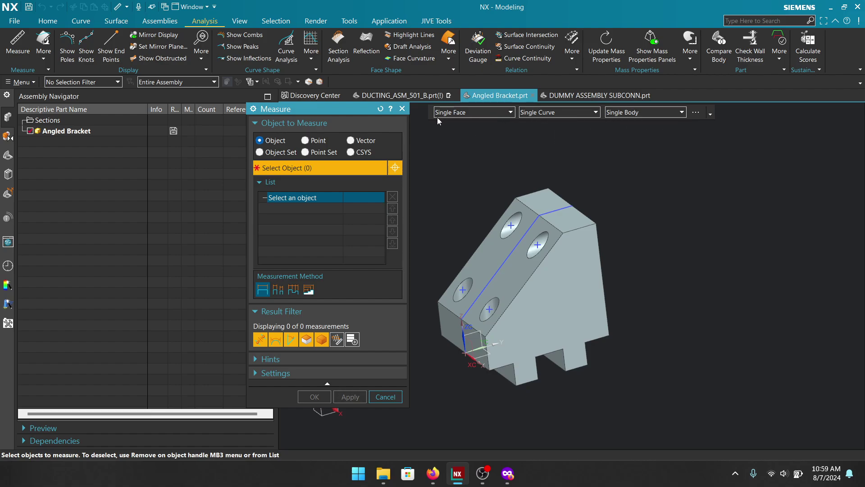
{"action": "left_click", "coordinate": [467, 114]}
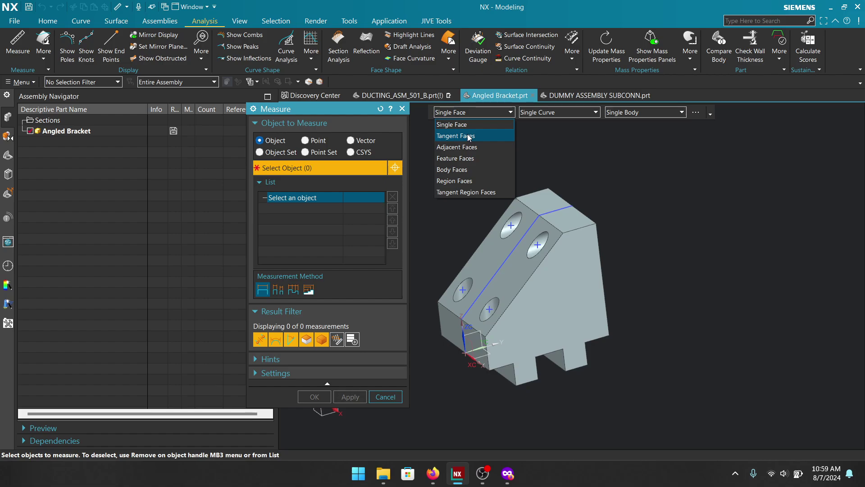
{"action": "left_click", "coordinate": [467, 115]}
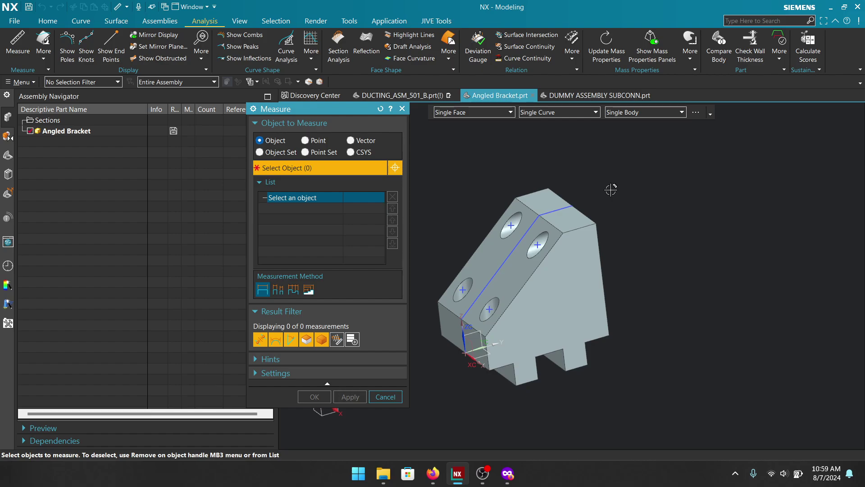
{"action": "scroll", "coordinate": [594, 194], "scroll_direction": "up", "scroll_amount": 2}
{"action": "scroll", "coordinate": [498, 199], "scroll_direction": "down", "scroll_amount": 2}
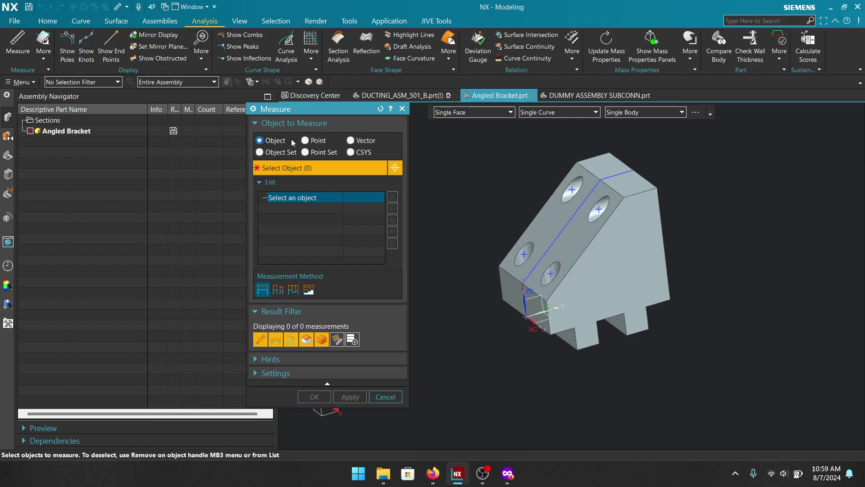
{"action": "left_click", "coordinate": [268, 144]}
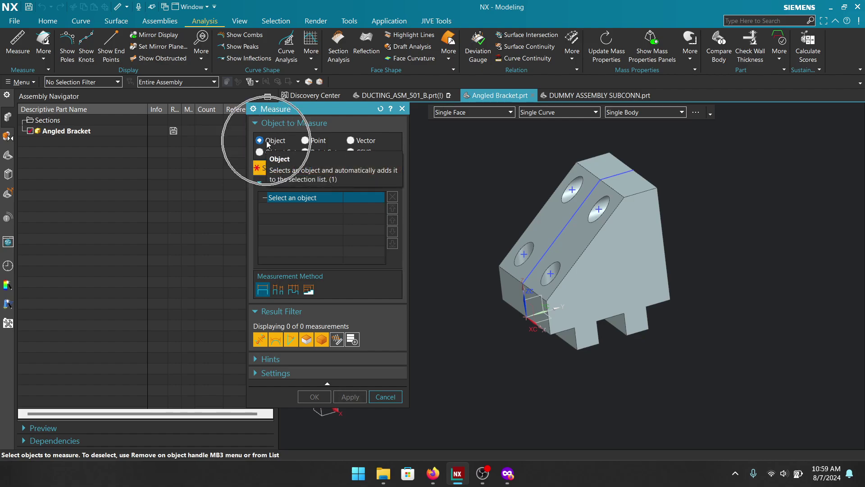
{"action": "left_click", "coordinate": [268, 143]}
{"action": "left_click", "coordinate": [267, 143]}
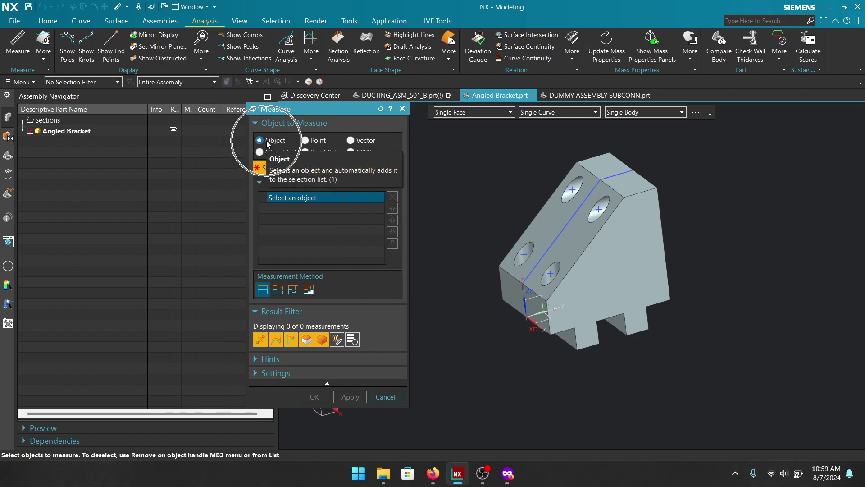
{"action": "left_click", "coordinate": [267, 144]}
{"action": "left_click", "coordinate": [267, 143]}
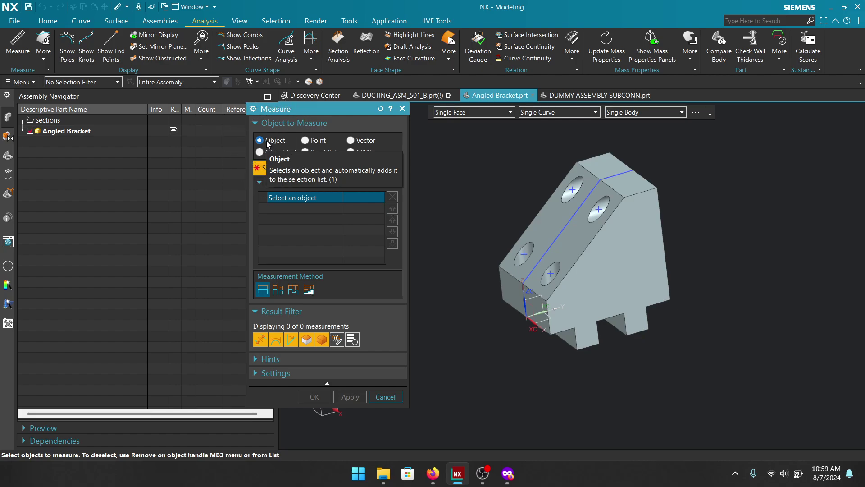
{"action": "left_click", "coordinate": [268, 143]}
{"action": "left_click", "coordinate": [268, 143]}
{"action": "left_click", "coordinate": [282, 200]}
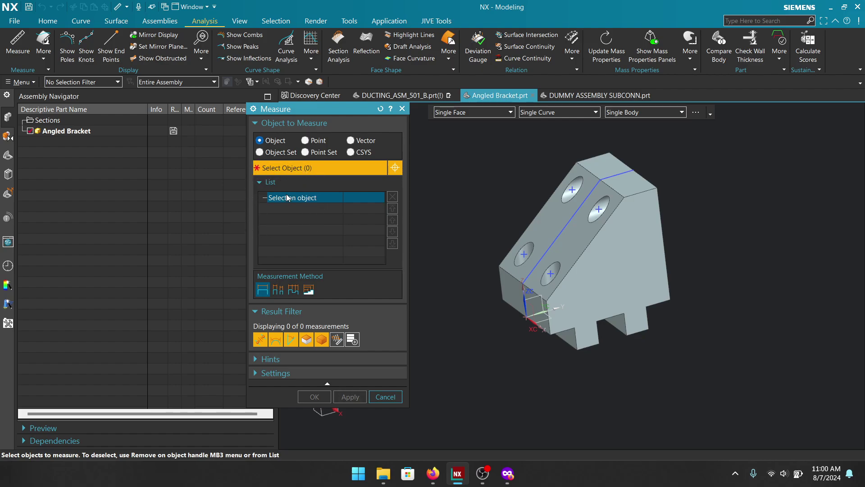
{"action": "left_click", "coordinate": [294, 204]}
{"action": "left_click", "coordinate": [296, 201]}
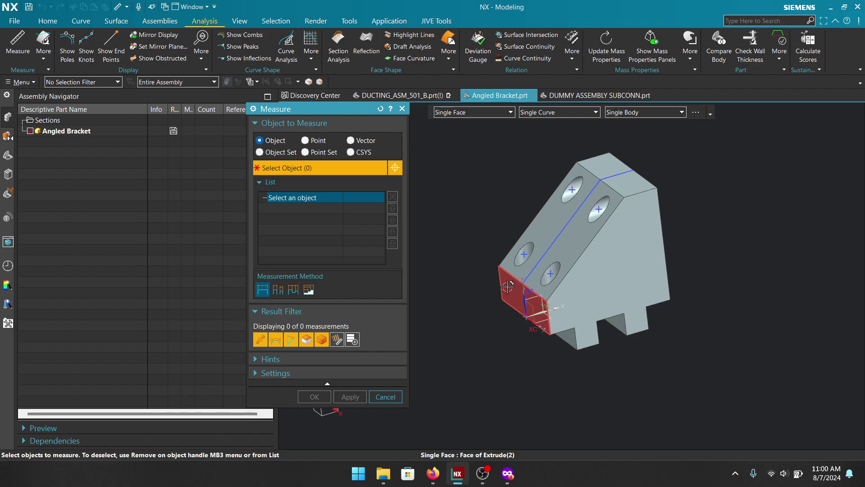
- Measure the minimum distance between the bracket's small front face and the opposite tall rear face containing the two holes
{"action": "mouse_move", "coordinate": [461, 295]}
{"action": "middle_mouse_down"}
{"action": "mouse_move", "coordinate": [517, 289]}
{"action": "mouse_move", "coordinate": [500, 305]}
{"action": "mouse_move", "coordinate": [512, 290]}
{"action": "middle_mouse_up"}
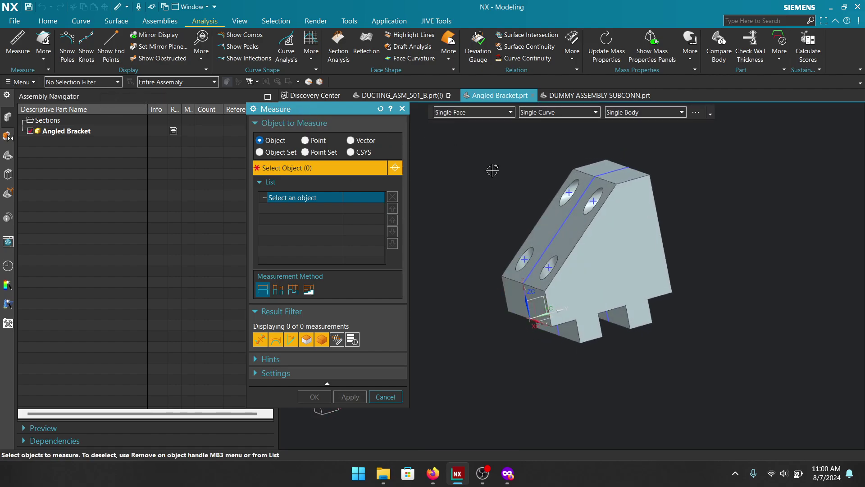
{"action": "left_click", "coordinate": [509, 292]}
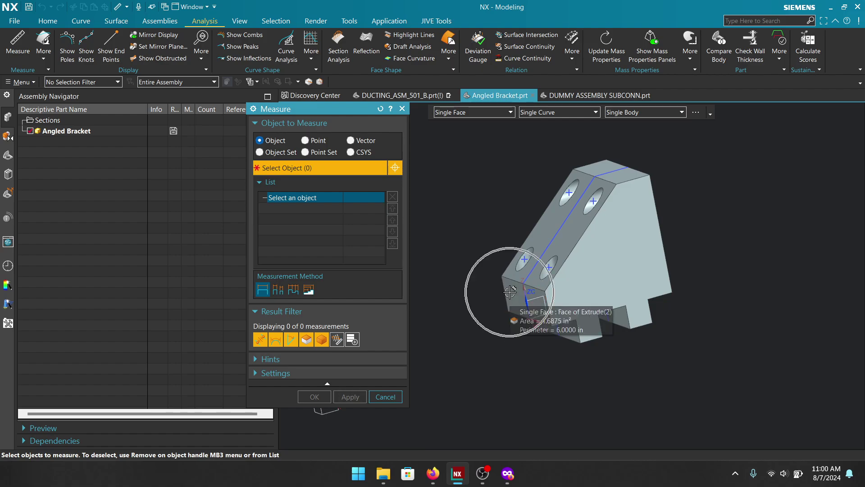
{"action": "left_click", "coordinate": [510, 292]}
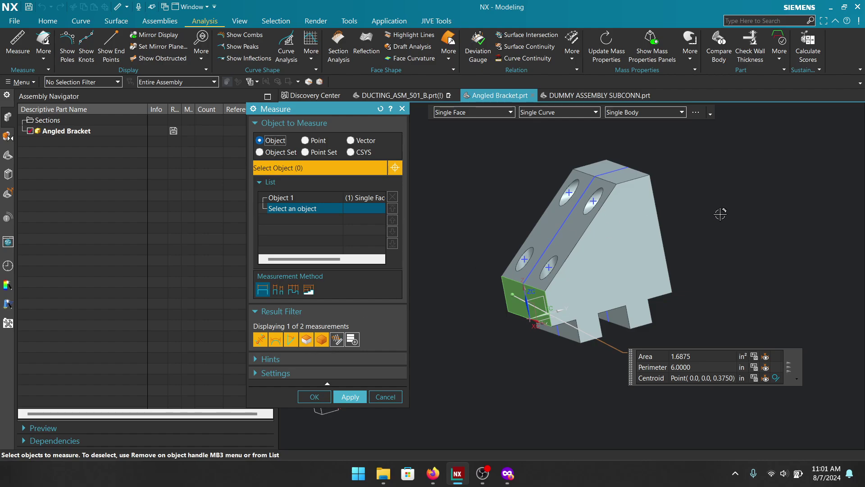
{"action": "middle_click_drag", "start_coordinate": [739, 225], "coordinate": [715, 234]}
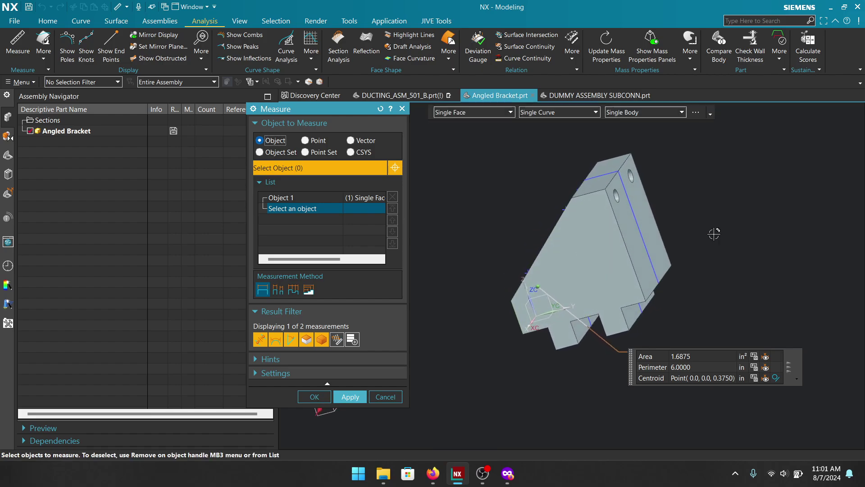
{"action": "left_click", "coordinate": [650, 224]}
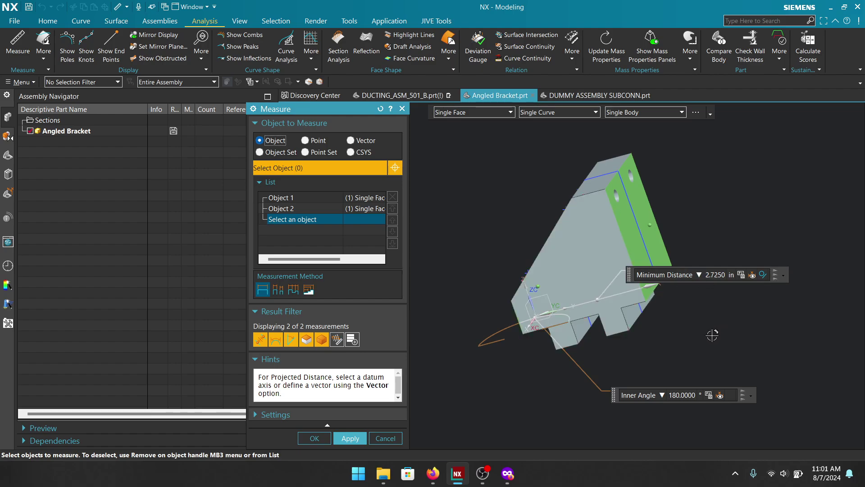
- Inspect the second face's measurements with angle results filtered out, and reset the measurement
{"action": "left_click", "coordinate": [290, 209]}
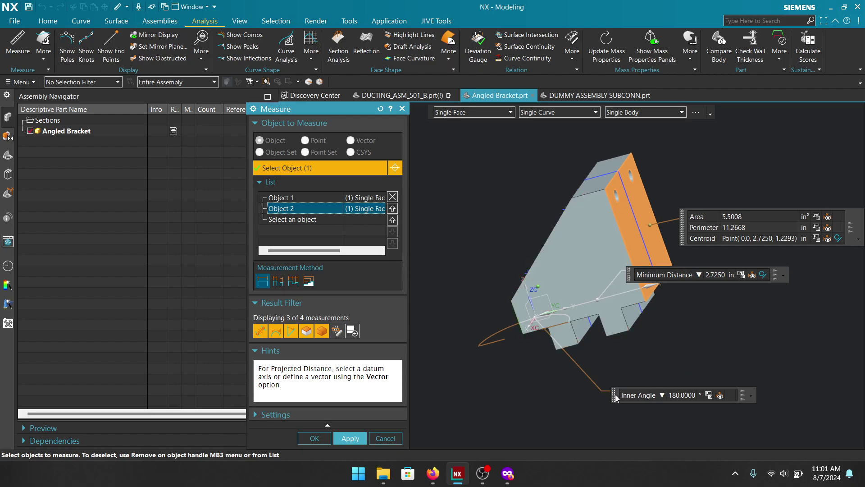
{"action": "left_click", "coordinate": [291, 330]}
{"action": "left_click", "coordinate": [291, 332]}
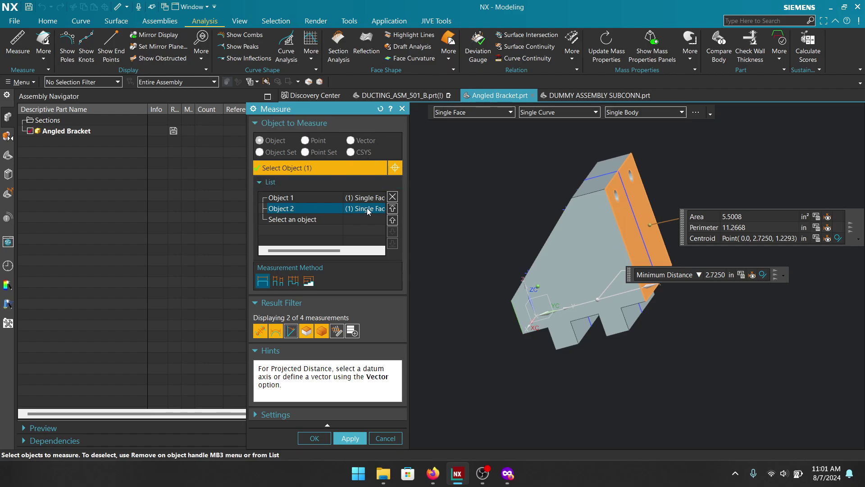
{"action": "left_click", "coordinate": [380, 110]}
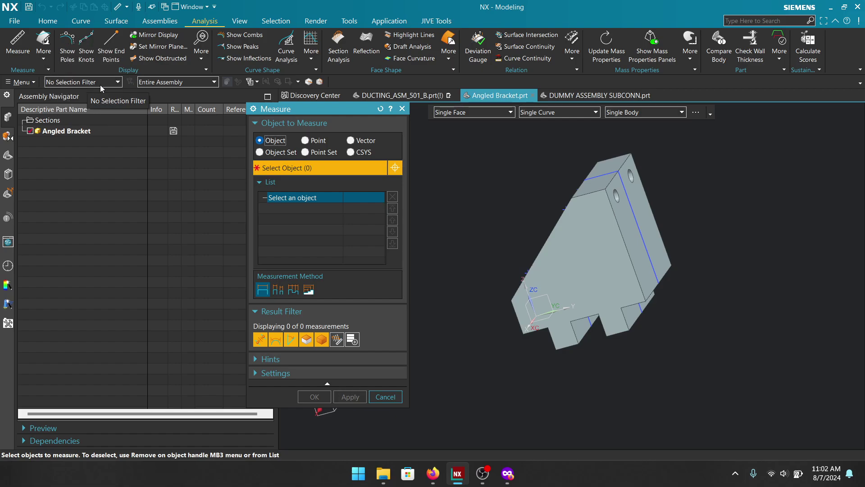
- Measure the nearer clearance hole on the tall rear face as a Diameter instead of a Radius, and reset the measurement
{"action": "left_click", "coordinate": [276, 142]}
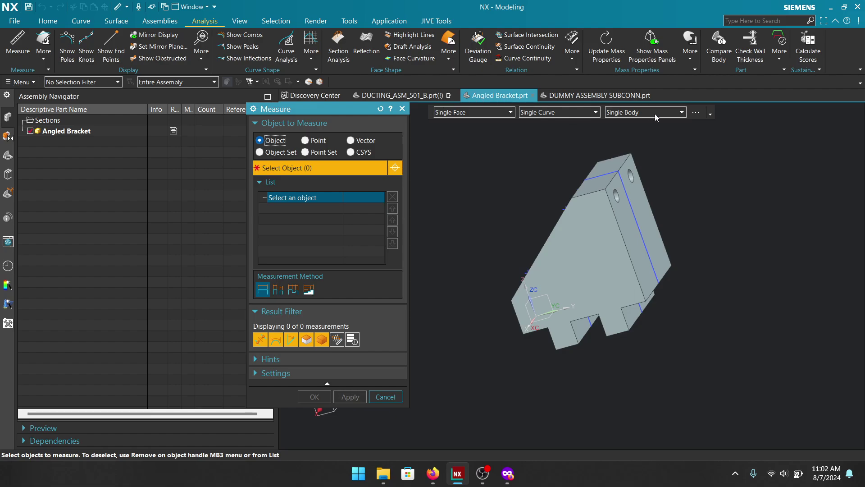
{"action": "mouse_move", "coordinate": [684, 198]}
{"action": "middle_mouse_down"}
{"action": "mouse_move", "coordinate": [712, 196]}
{"action": "mouse_move", "coordinate": [694, 209]}
{"action": "middle_mouse_up"}
{"action": "scroll", "coordinate": [586, 214], "scroll_direction": "up", "scroll_amount": 5}
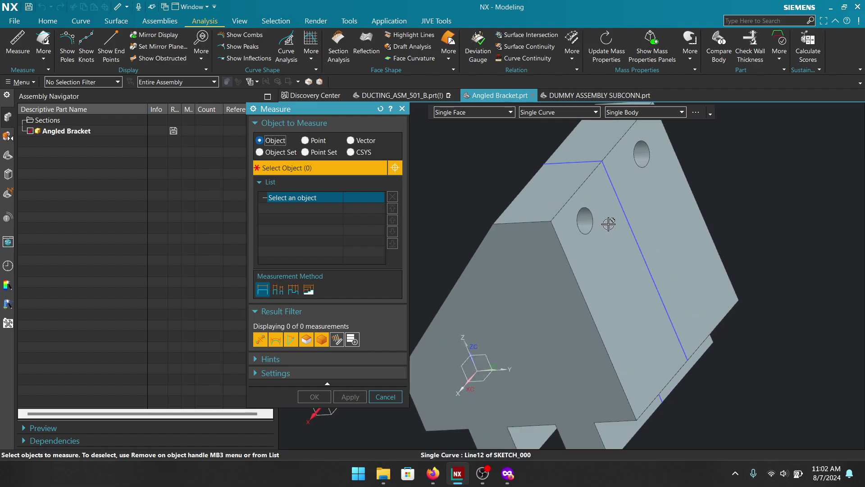
{"action": "left_click", "coordinate": [581, 212]}
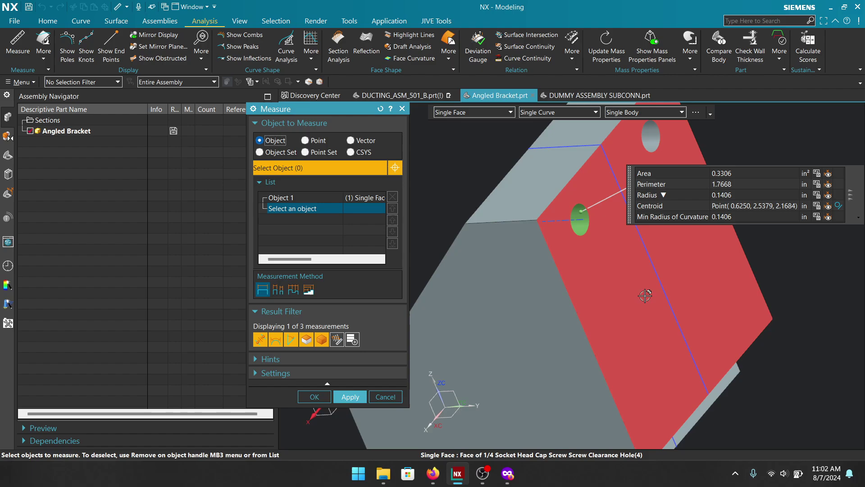
{"action": "mouse_move", "coordinate": [666, 199]}
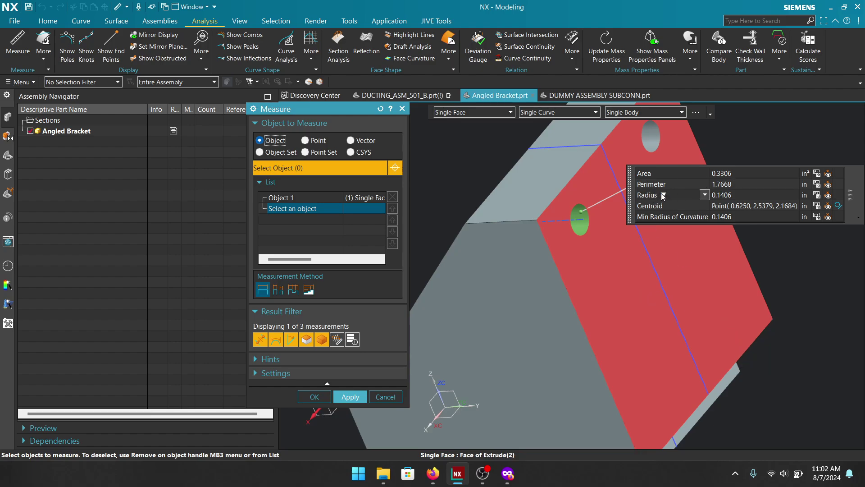
{"action": "left_click", "coordinate": [704, 195]}
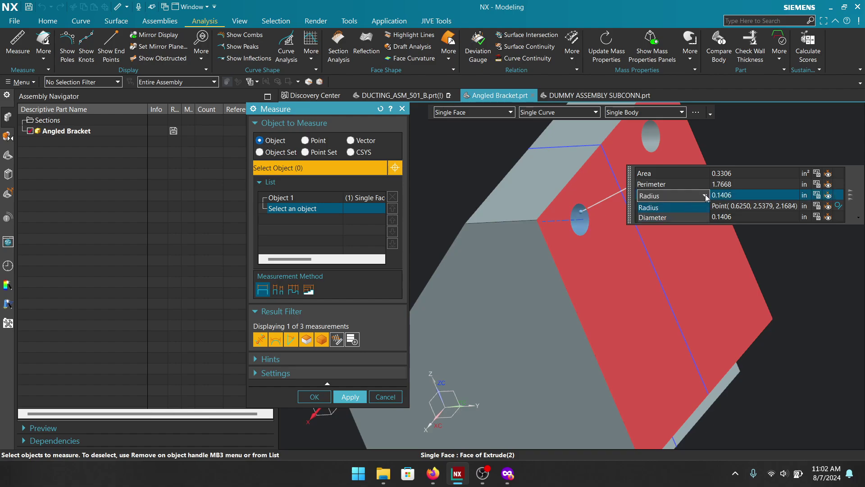
{"action": "left_click", "coordinate": [659, 218]}
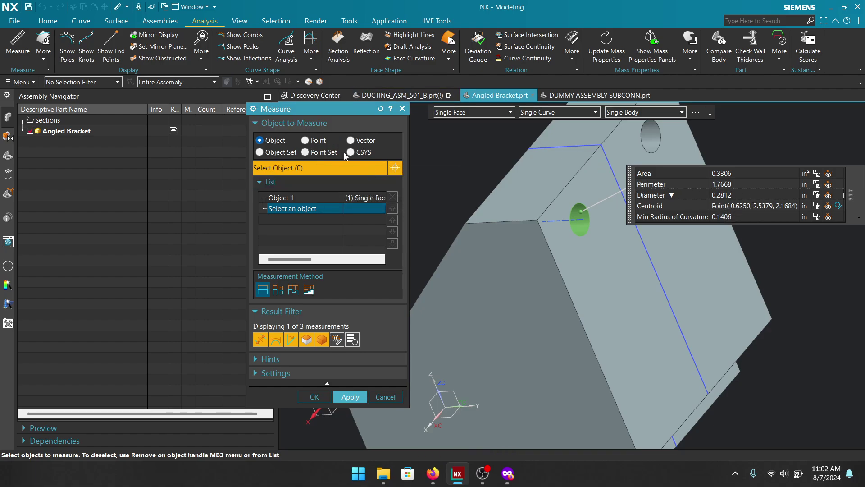
{"action": "left_click", "coordinate": [380, 108]}
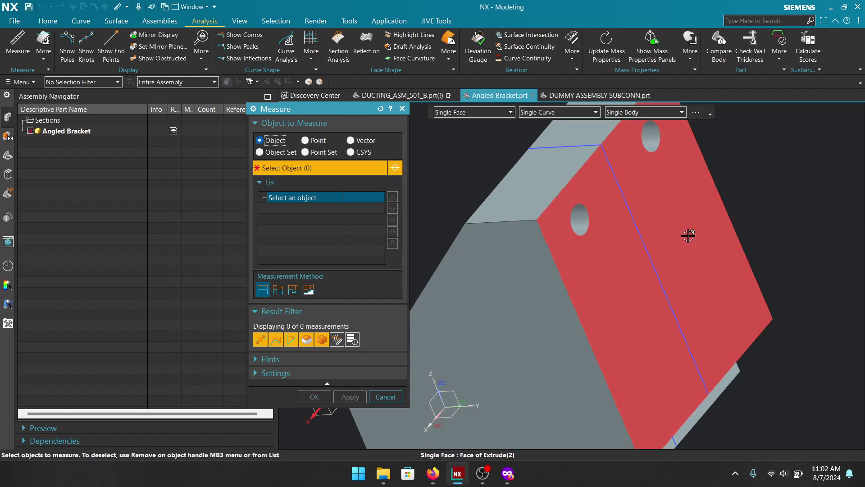
- Measure the length of the sloped face's long side edge with the selection filter set to Edge, and clear the measurement
{"action": "scroll", "coordinate": [475, 168], "scroll_direction": "down", "scroll_amount": 2}
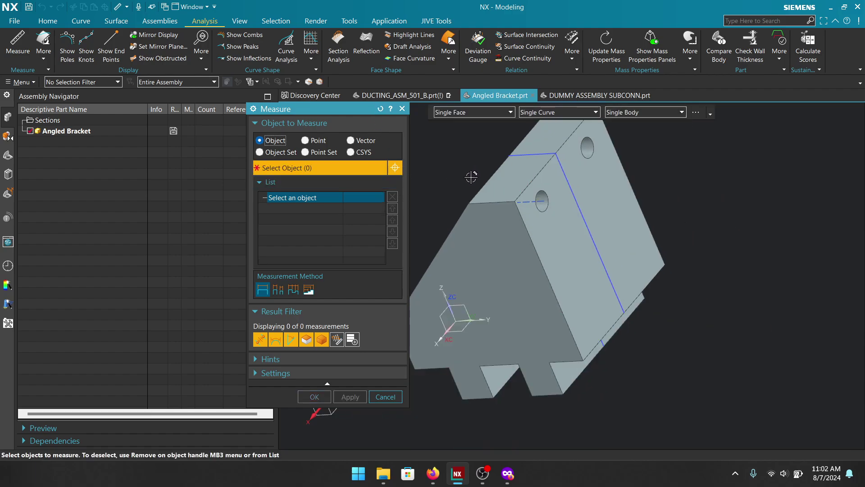
{"action": "middle_click_drag", "start_coordinate": [682, 223], "coordinate": [621, 236]}
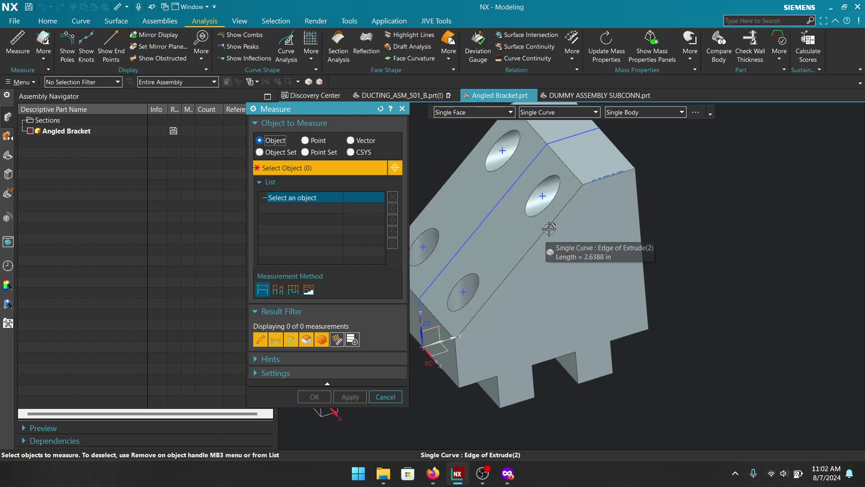
{"action": "left_click", "coordinate": [78, 82]}
{"action": "left_click", "coordinate": [64, 140]}
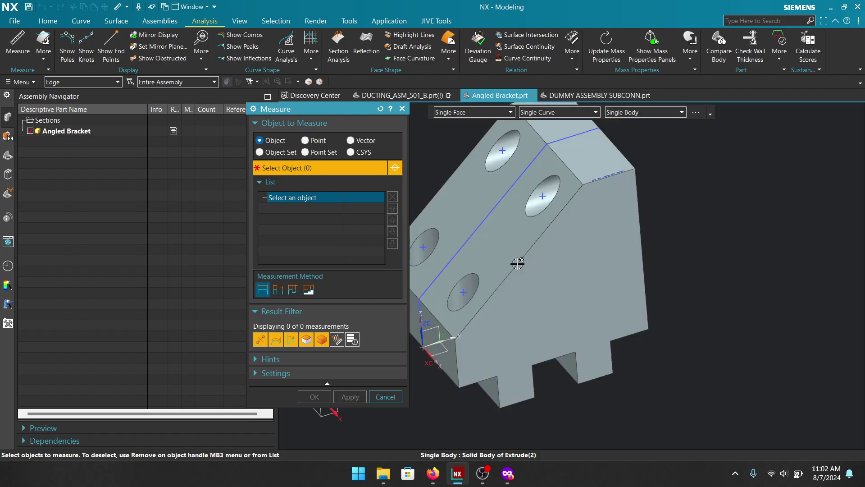
{"action": "left_click", "coordinate": [523, 298]}
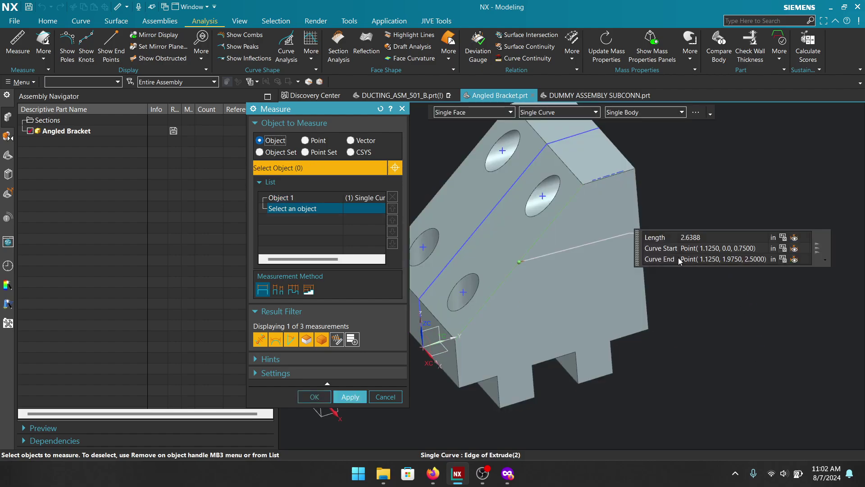
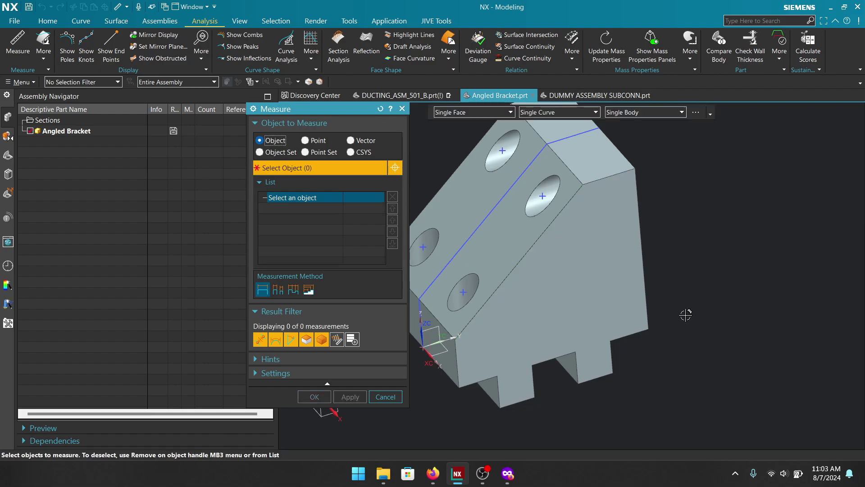
{"action": "scroll", "coordinate": [749, 267], "scroll_direction": "down", "scroll_amount": 2}
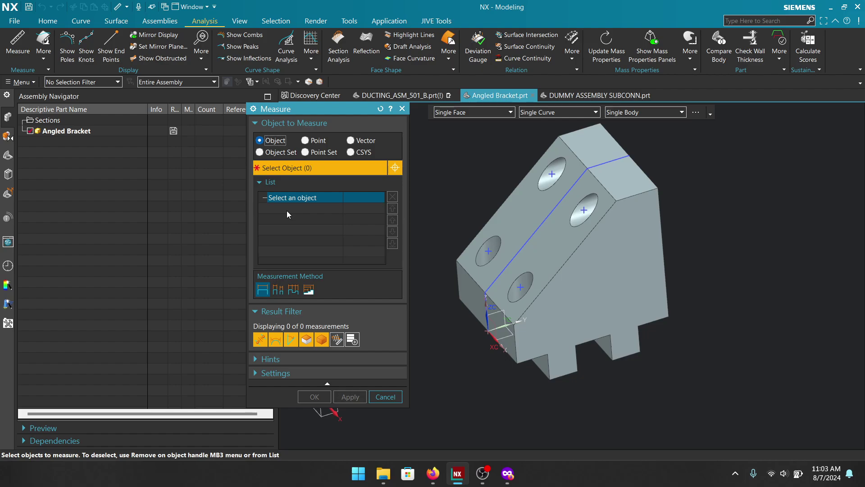
{"action": "left_click", "coordinate": [308, 142]}
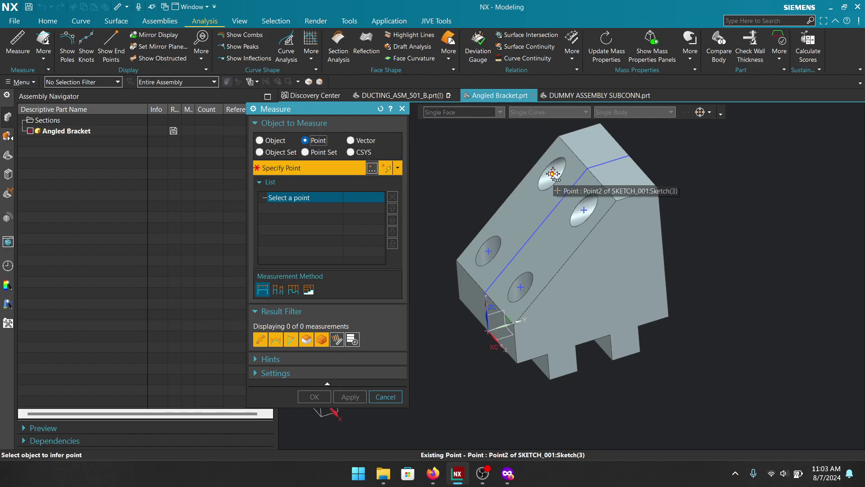
{"action": "left_click", "coordinate": [270, 141]}
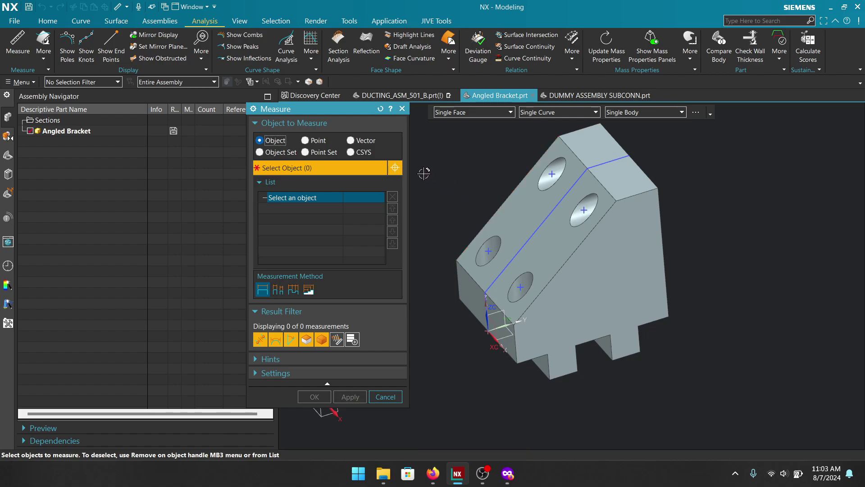
{"action": "left_click", "coordinate": [318, 141]}
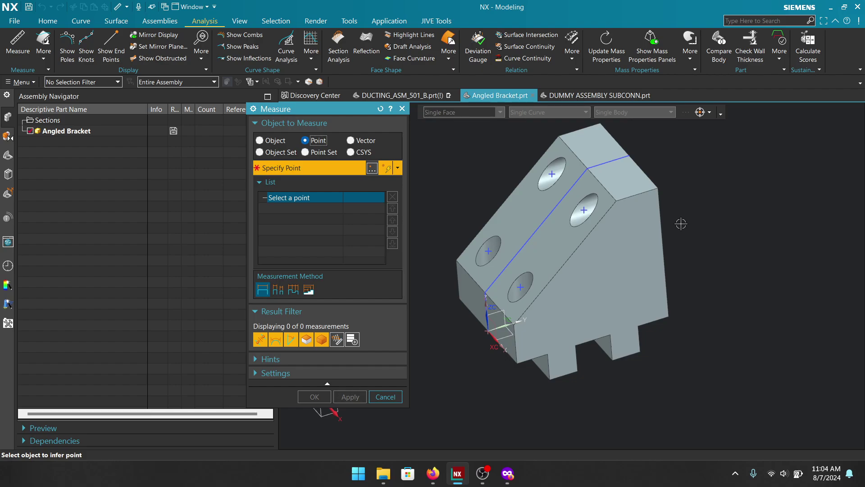
{"action": "left_click", "coordinate": [260, 140]}
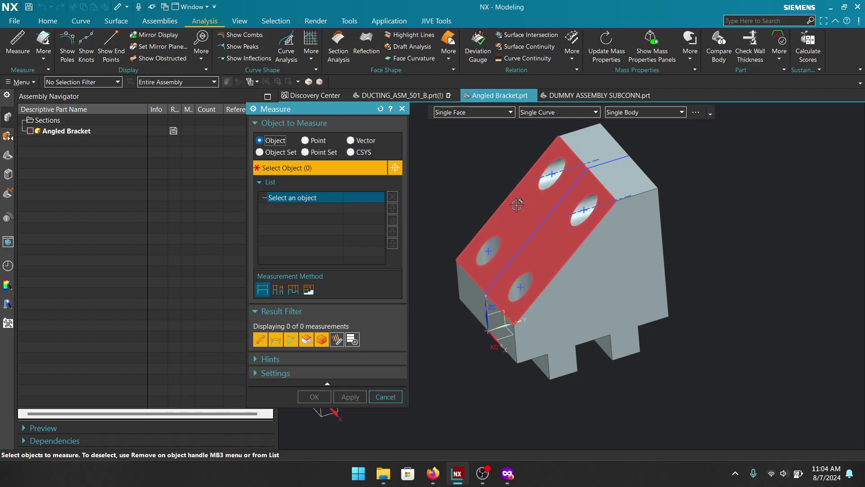
{"action": "left_click", "coordinate": [307, 140]}
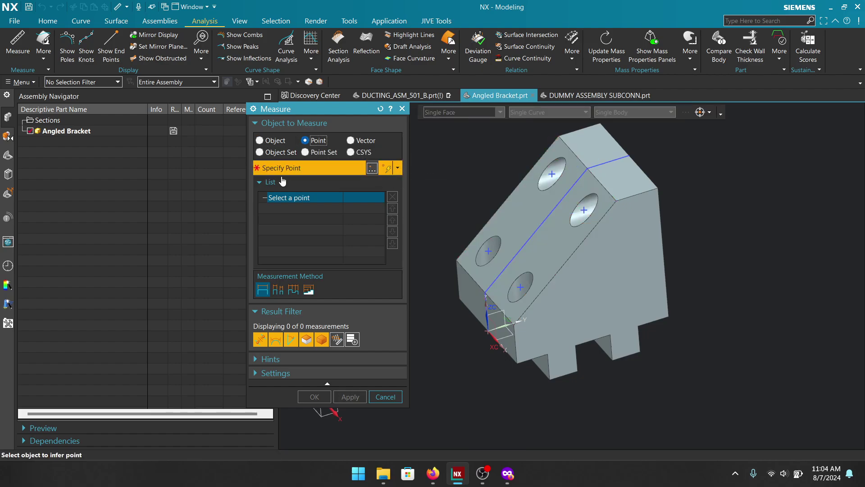
- Measure the minimum distance from the farther upper hole's sketch point to the midpoint of the sloped face's long side edge, and reset the measurement
{"action": "left_click", "coordinate": [265, 140]}
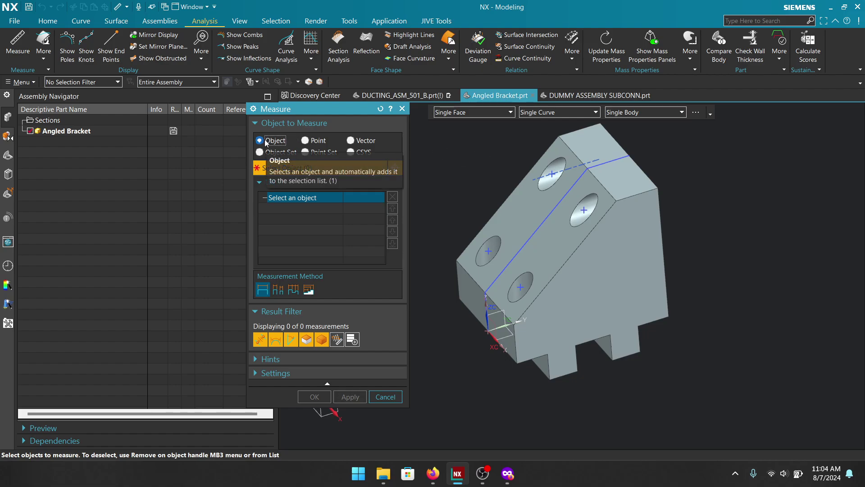
{"action": "left_click", "coordinate": [553, 174]}
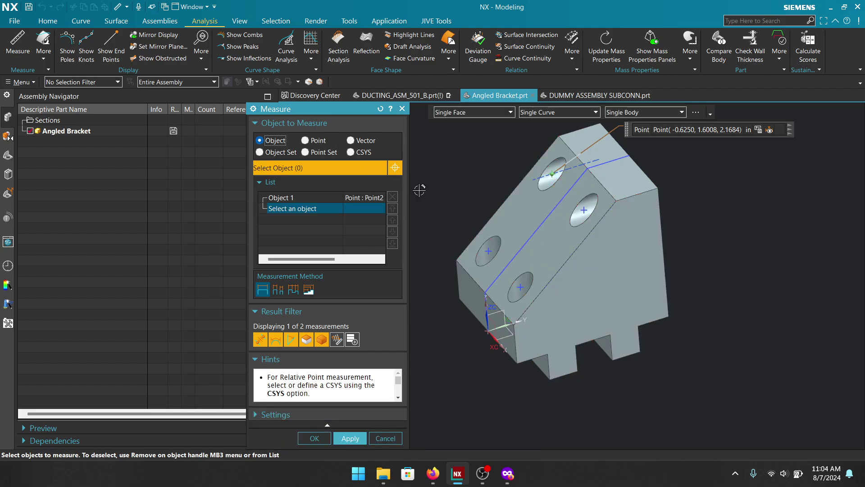
{"action": "left_click", "coordinate": [305, 140]}
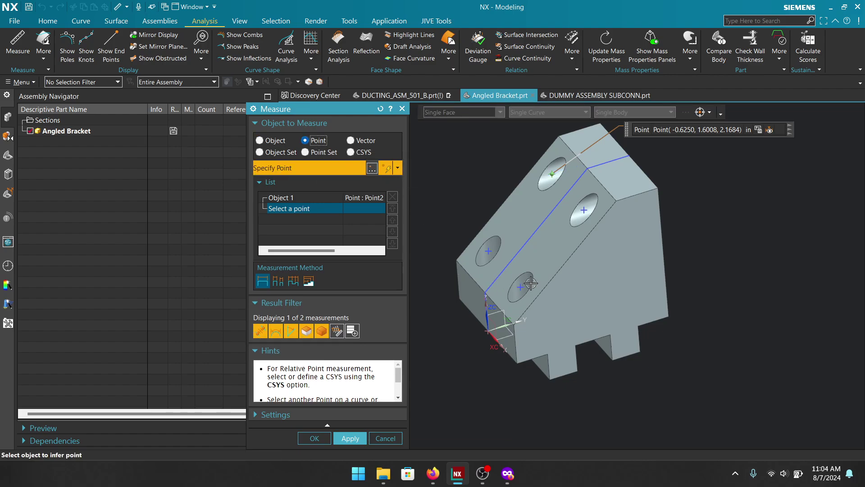
{"action": "left_click", "coordinate": [564, 261]}
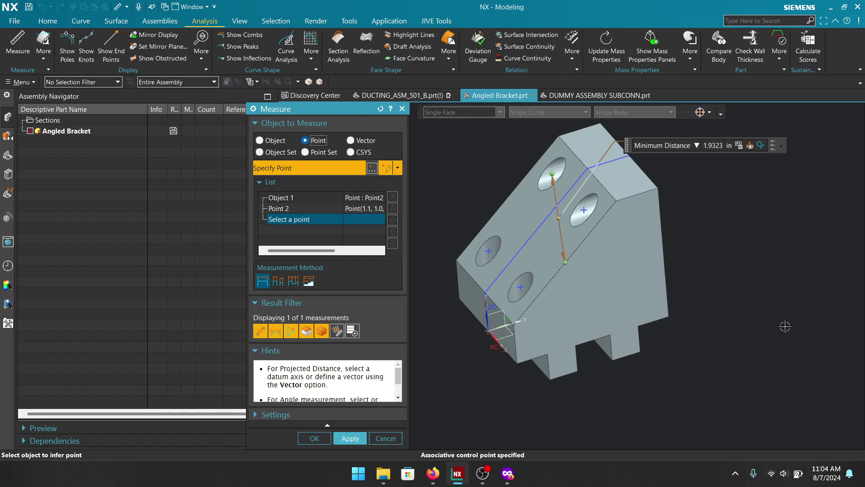
{"action": "left_click", "coordinate": [381, 109]}
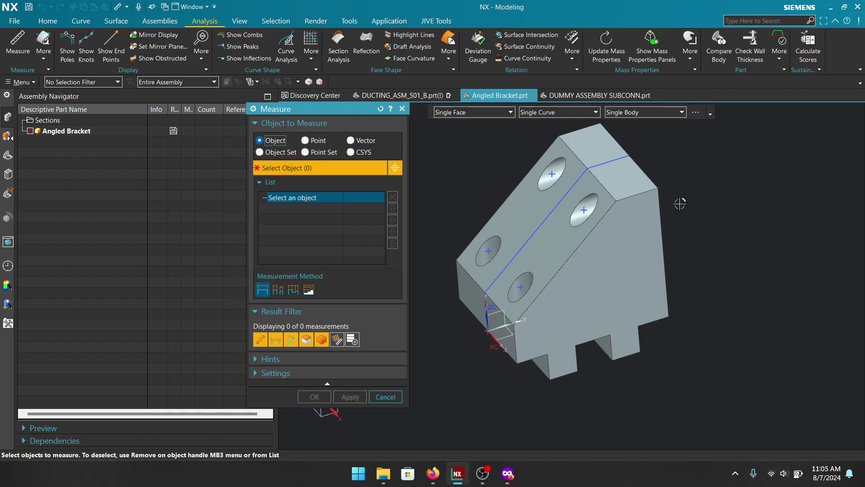
- Measure the inner angle between vectors inferred from the bracket's top face and its sloped face
{"action": "left_click", "coordinate": [351, 140]}
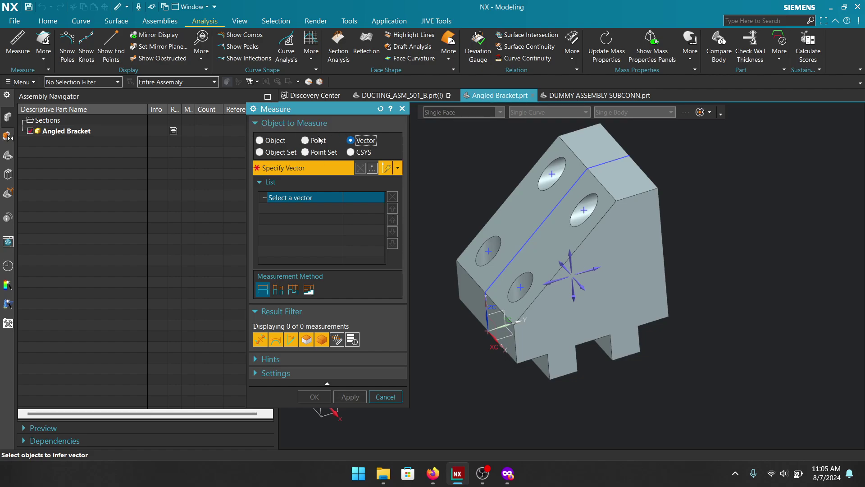
{"action": "scroll", "coordinate": [561, 193], "scroll_direction": "up", "scroll_amount": 2}
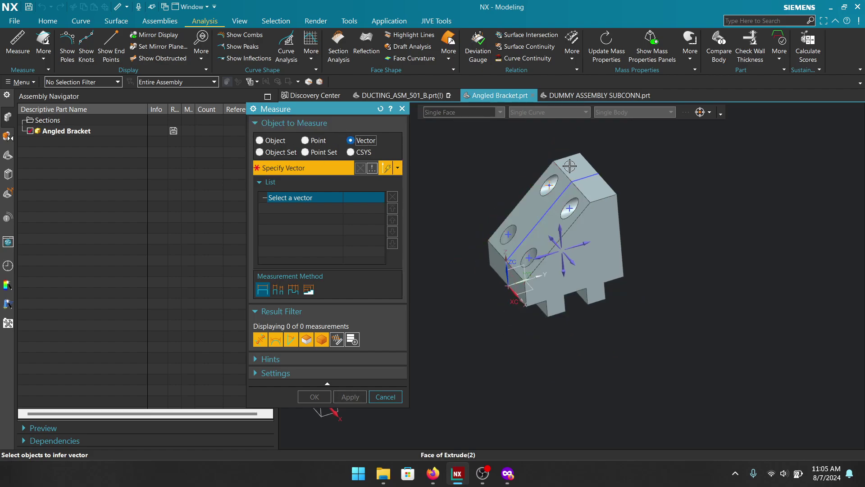
{"action": "scroll", "coordinate": [567, 166], "scroll_direction": "down", "scroll_amount": 4}
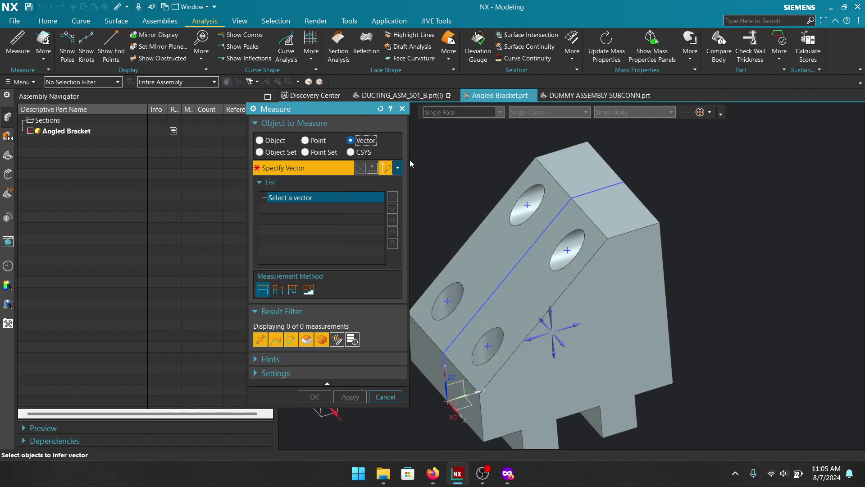
{"action": "left_click", "coordinate": [566, 169]}
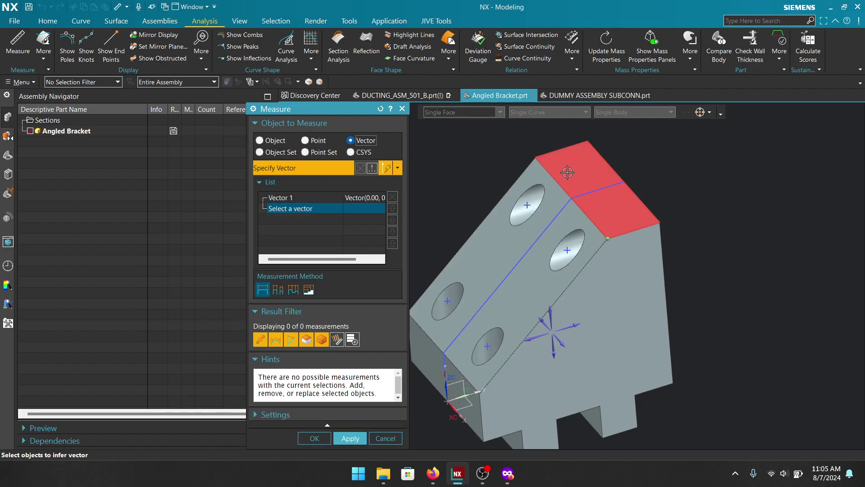
{"action": "left_click", "coordinate": [547, 209]}
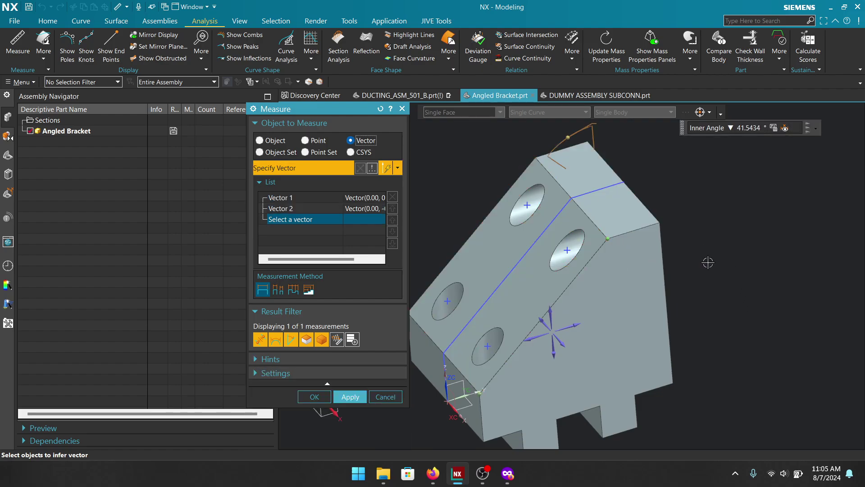
{"action": "middle_click_drag", "start_coordinate": [717, 231], "coordinate": [704, 224]}
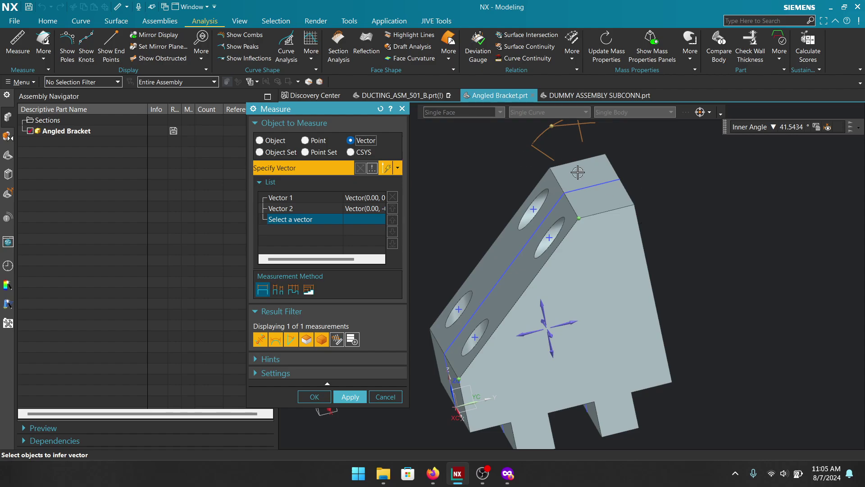
{"action": "scroll", "coordinate": [478, 217], "scroll_direction": "down", "scroll_amount": 1}
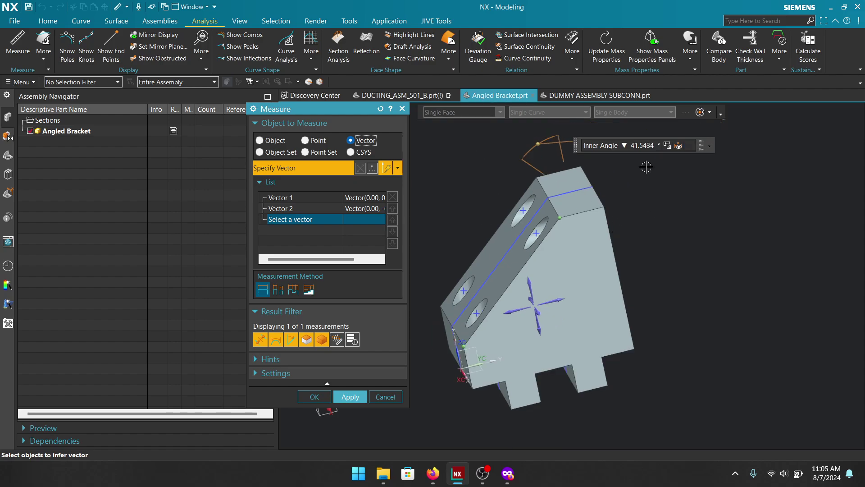
- Inspect the Outer, Supplementary and Complementary Angle results for the two vectors, and reset the measurement
{"action": "left_click", "coordinate": [622, 146]}
{"action": "left_click", "coordinate": [616, 168]}
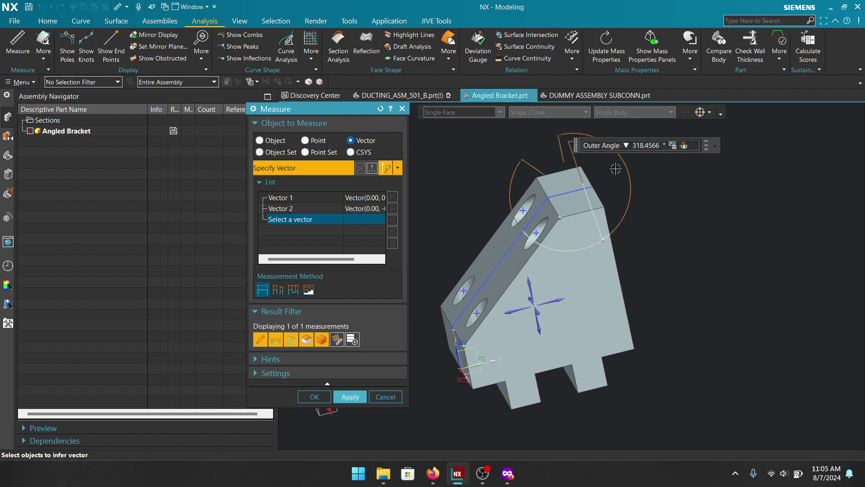
{"action": "left_click", "coordinate": [625, 147]}
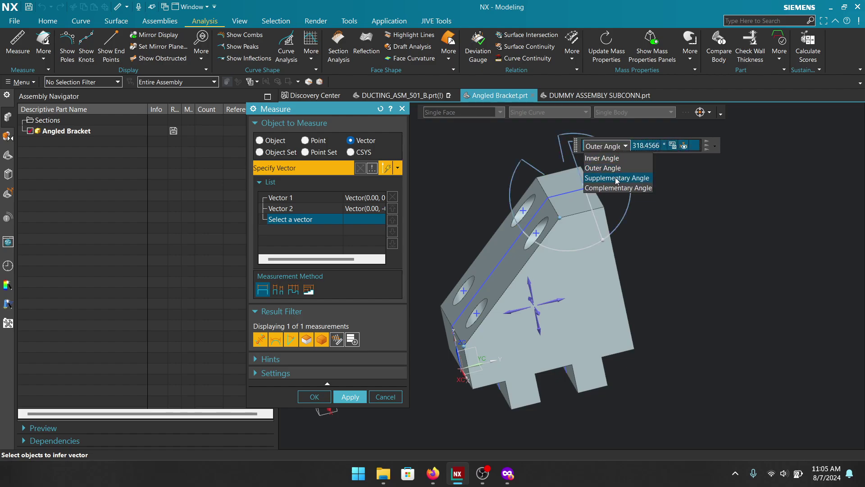
{"action": "left_click", "coordinate": [617, 179]}
{"action": "left_click", "coordinate": [631, 146]}
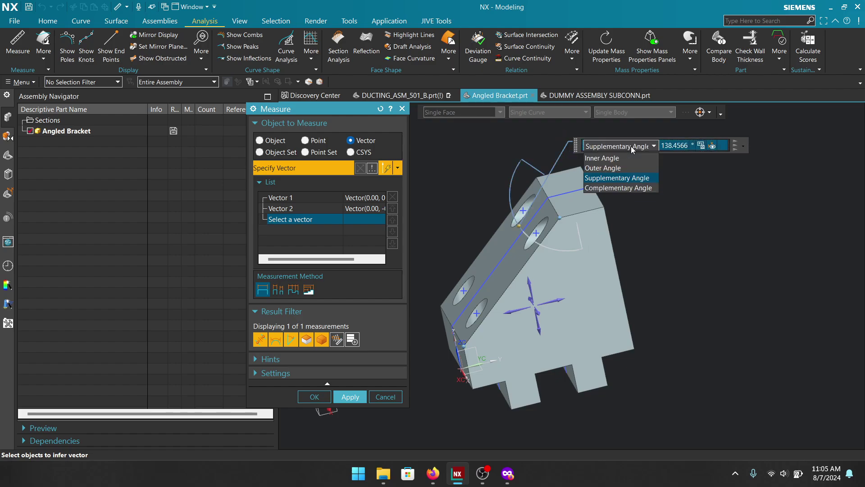
{"action": "left_click", "coordinate": [621, 188]}
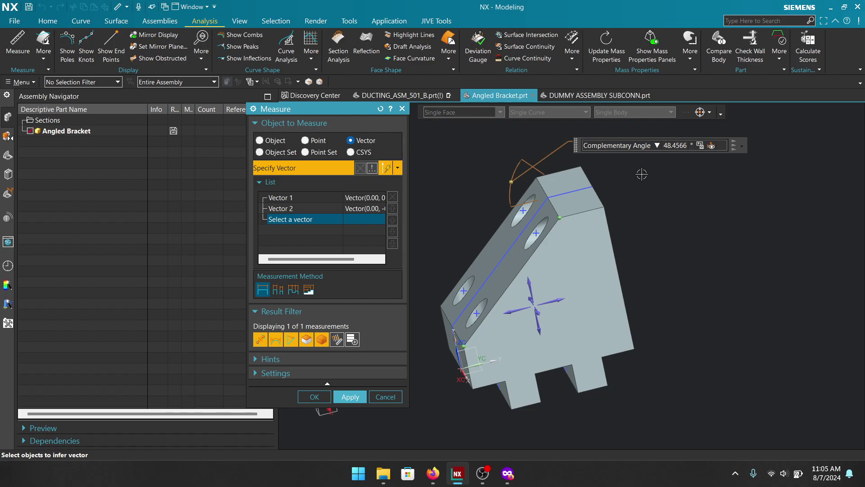
{"action": "left_click", "coordinate": [380, 109]}
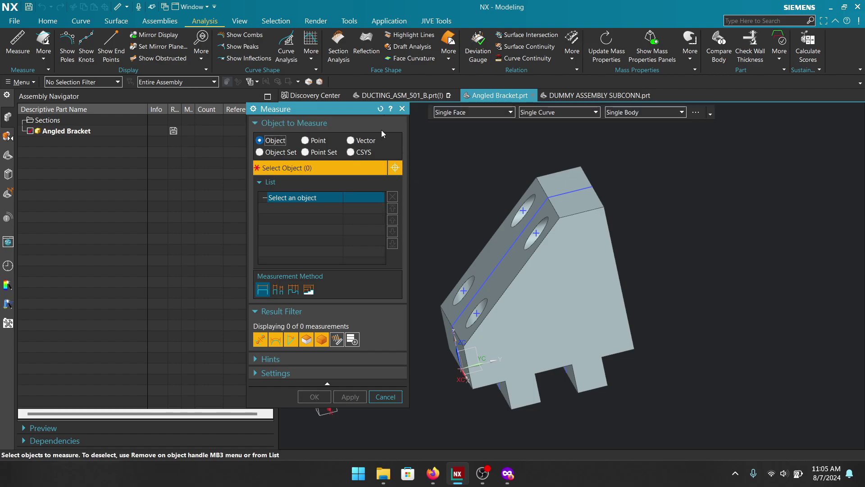
- Measure the minimum distance between the lower and upper short edges of the sloped face as objects
{"action": "middle_click_drag", "start_coordinate": [645, 215], "coordinate": [707, 216]}
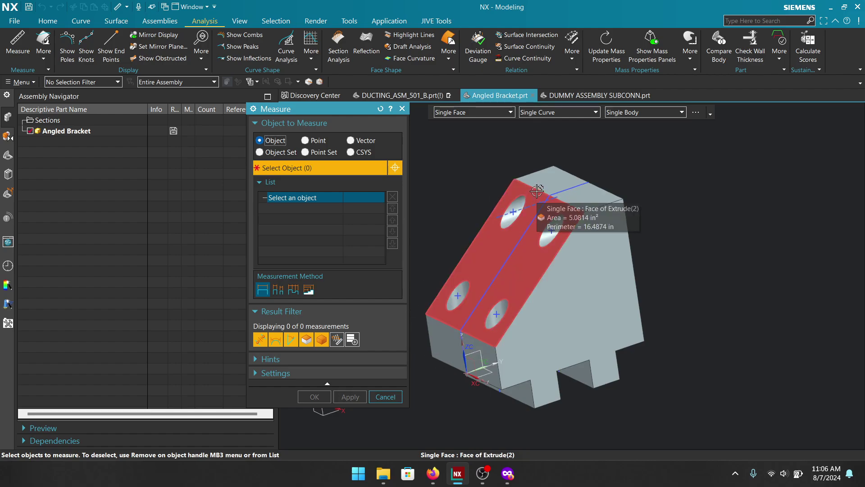
{"action": "middle_click_drag", "start_coordinate": [434, 197], "coordinate": [429, 239]}
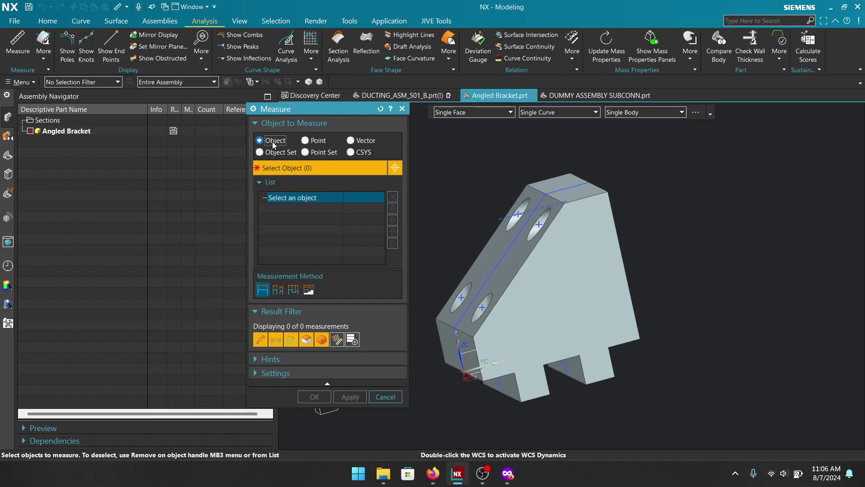
{"action": "left_click", "coordinate": [445, 322]}
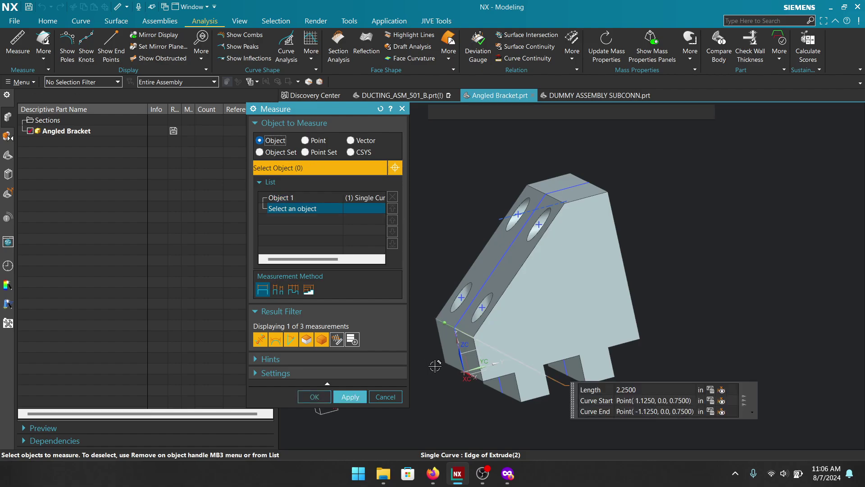
{"action": "left_click", "coordinate": [535, 188]}
{"action": "mouse_move", "coordinate": [774, 230]}
{"action": "middle_mouse_down"}
{"action": "mouse_move", "coordinate": [757, 228]}
{"action": "mouse_move", "coordinate": [771, 227]}
{"action": "middle_mouse_up"}
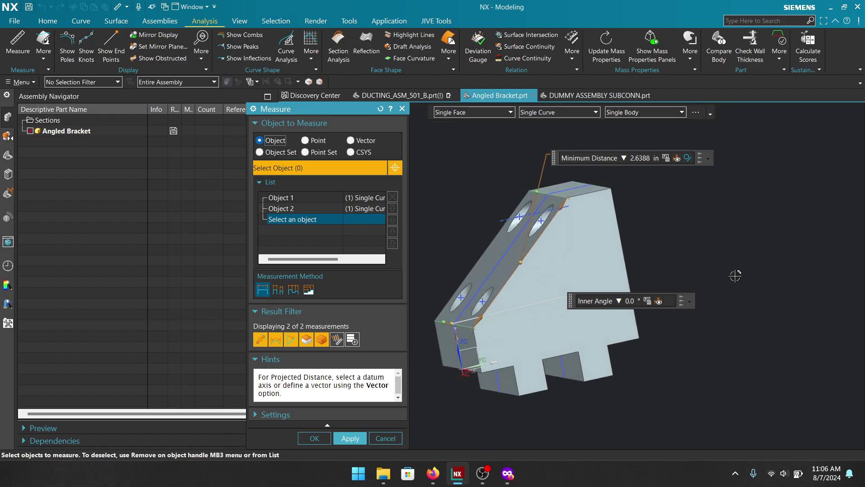
- Measure the Minimum Projected Clearance between the two edges along the vertical vector and review the other projected distance types
{"action": "left_click", "coordinate": [350, 140]}
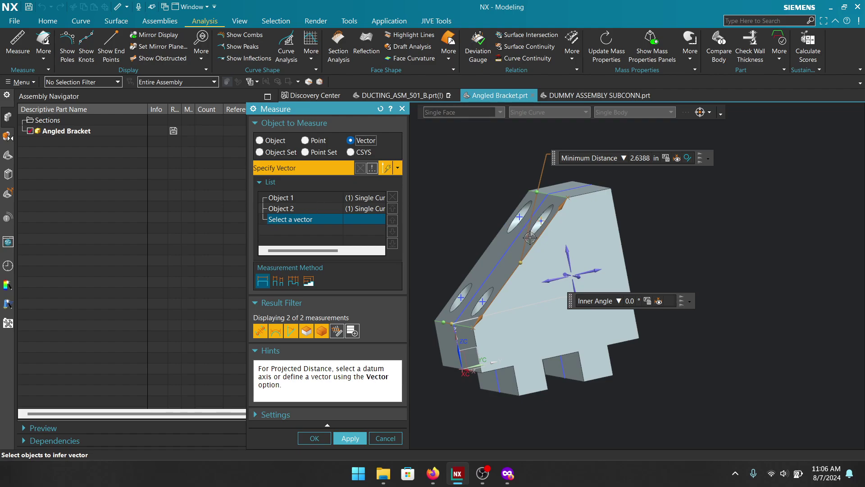
{"action": "left_click", "coordinate": [567, 253]}
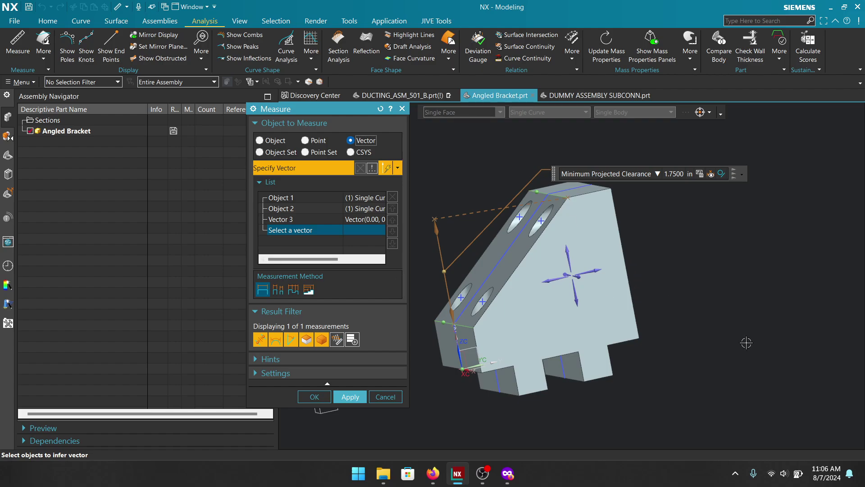
{"action": "left_click", "coordinate": [657, 174]}
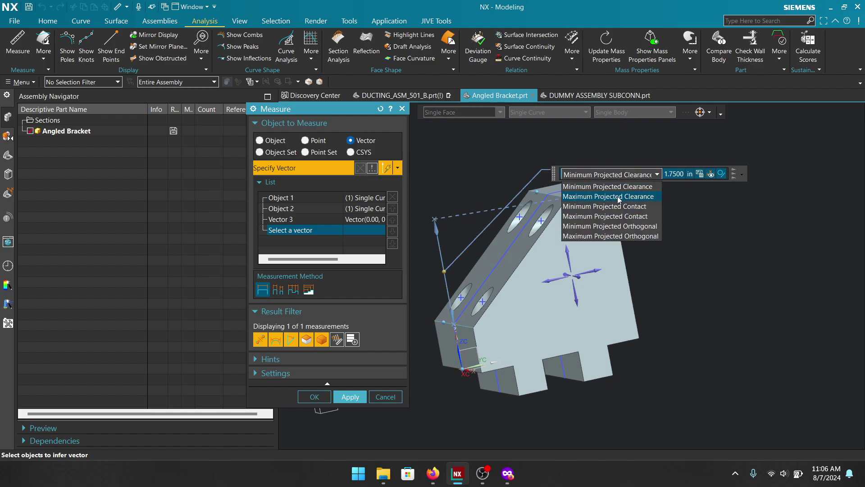
{"action": "left_click", "coordinate": [640, 175]}
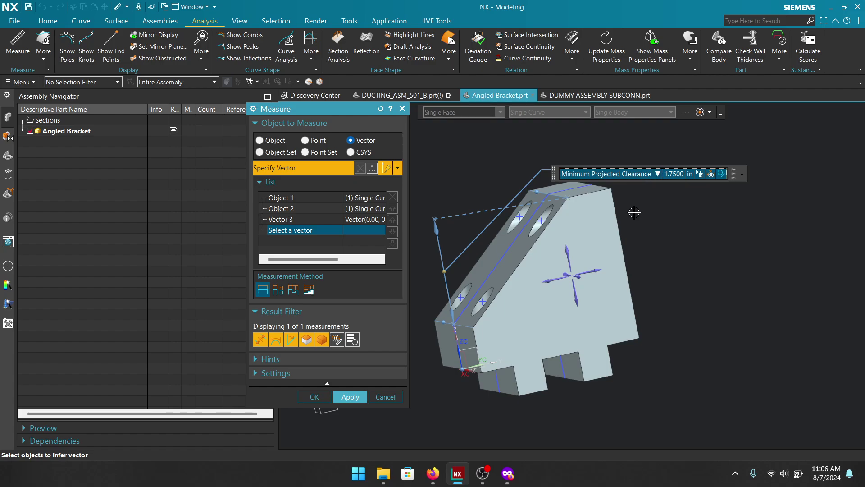
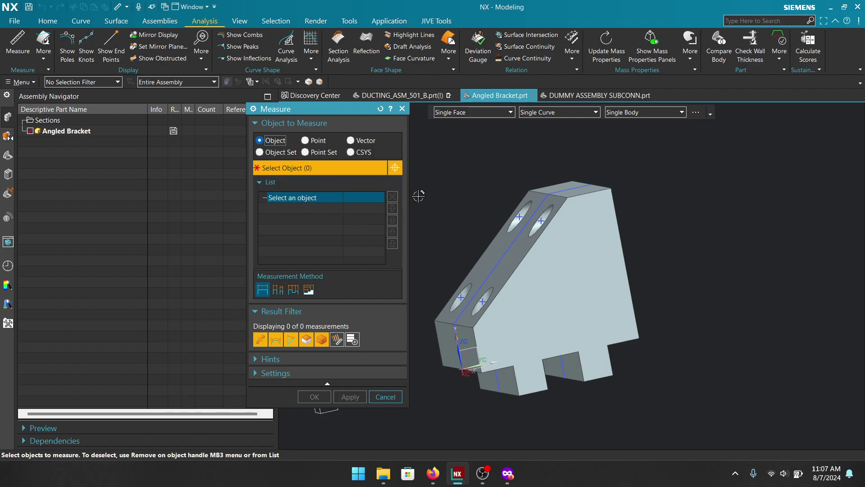
- Measure the combined length of the sloped face's lower short edge and adjacent long edge as an object set, using the Edge filter, and reset
{"action": "middle_click_drag", "start_coordinate": [453, 176], "coordinate": [459, 185]}
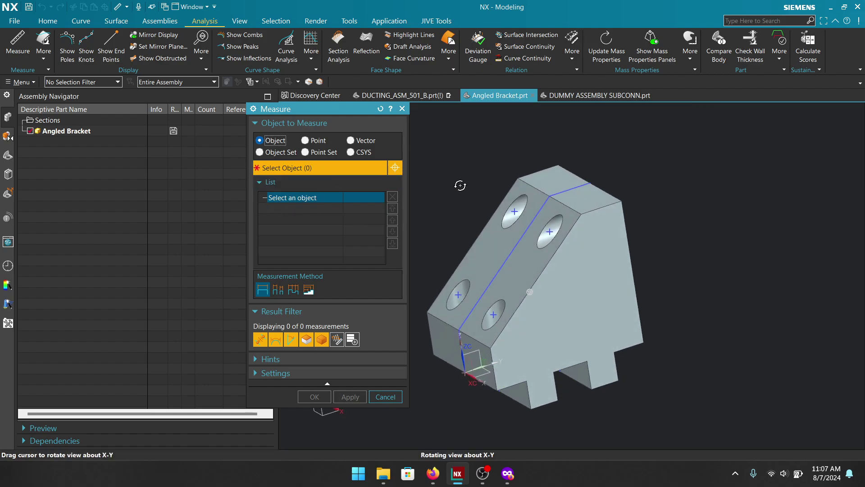
{"action": "scroll", "coordinate": [451, 322], "scroll_direction": "up", "scroll_amount": 3}
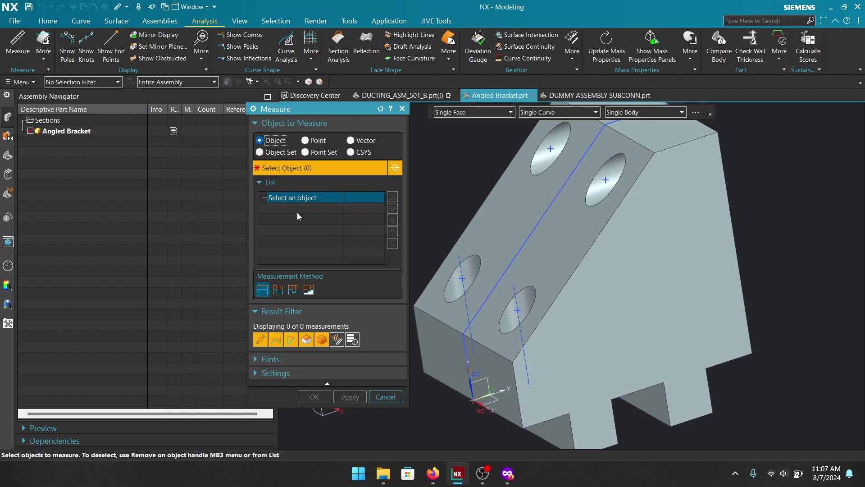
{"action": "left_click", "coordinate": [276, 153]}
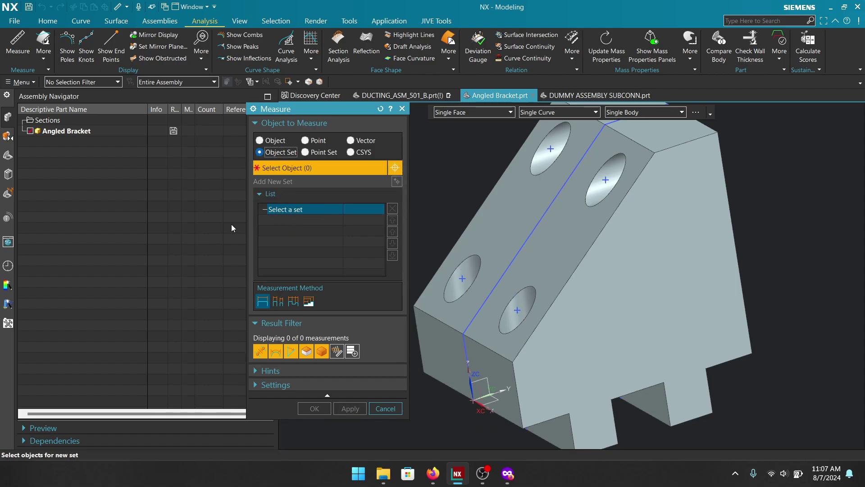
{"action": "left_click", "coordinate": [86, 82]}
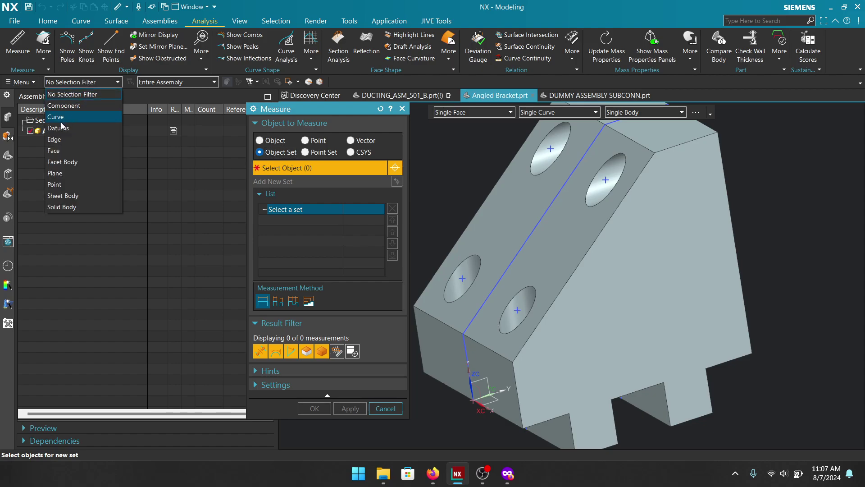
{"action": "left_click", "coordinate": [62, 141]}
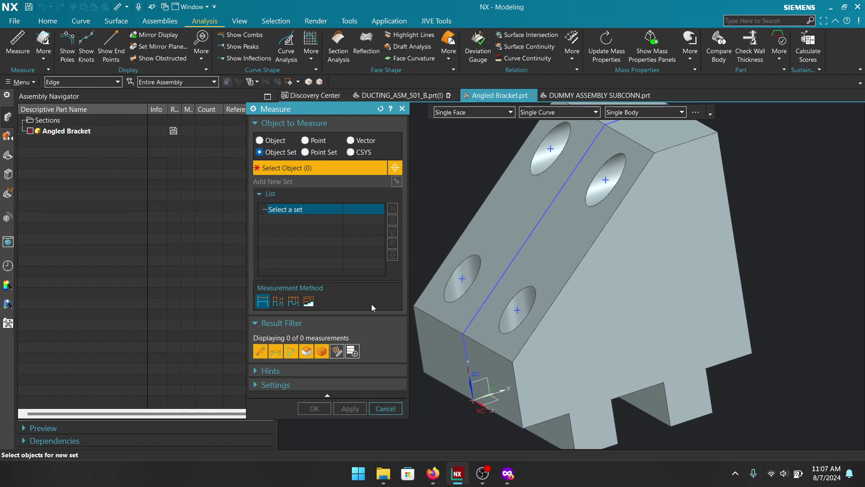
{"action": "left_click", "coordinate": [438, 319]}
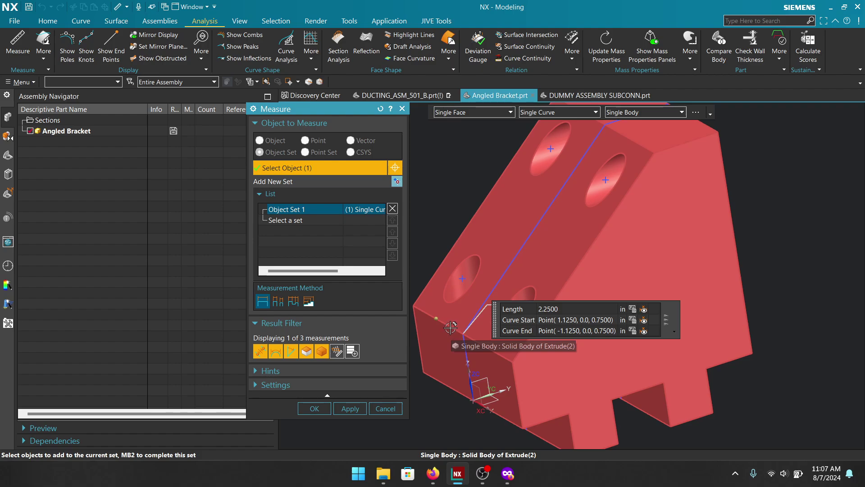
{"action": "left_click", "coordinate": [584, 255]}
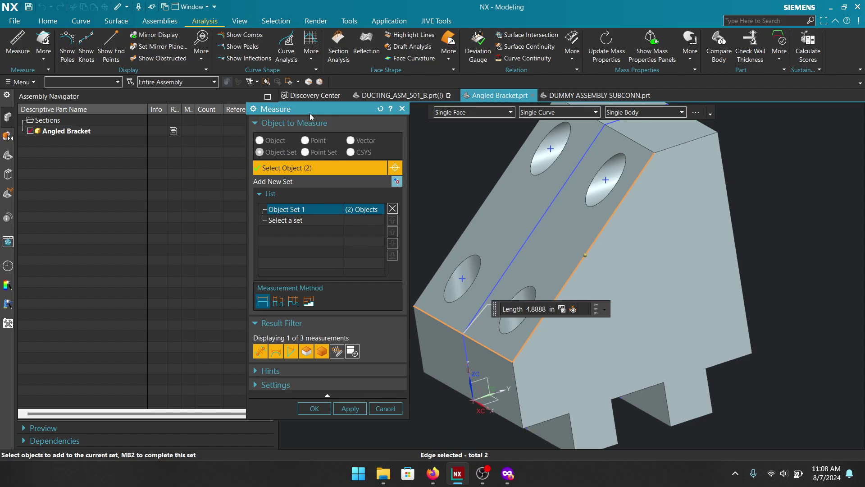
{"action": "left_click", "coordinate": [380, 109]}
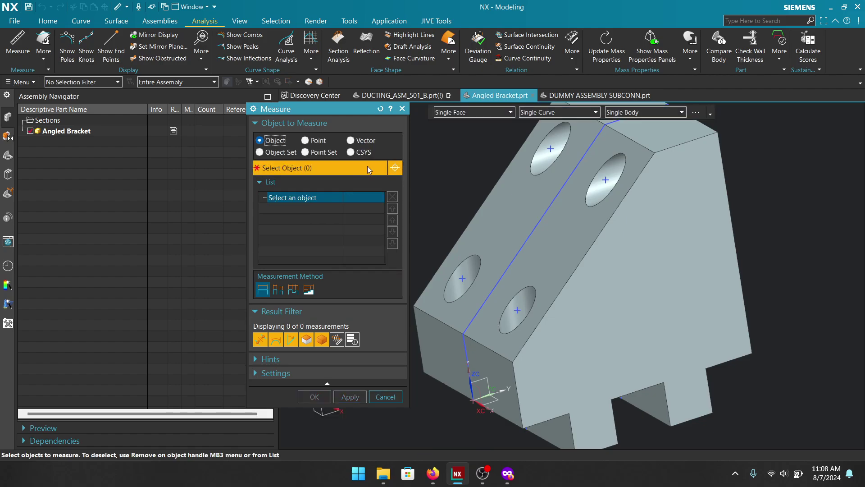
- Measure the total length of the sloped face's lower, long side and upper edges as one object set, and reset the measurement
{"action": "scroll", "coordinate": [605, 229], "scroll_direction": "down", "scroll_amount": 2}
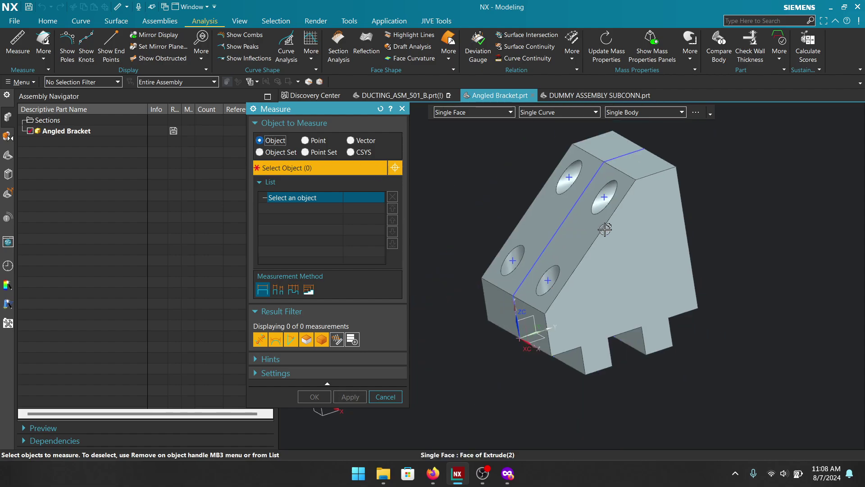
{"action": "scroll", "coordinate": [638, 215], "scroll_direction": "up", "scroll_amount": 1}
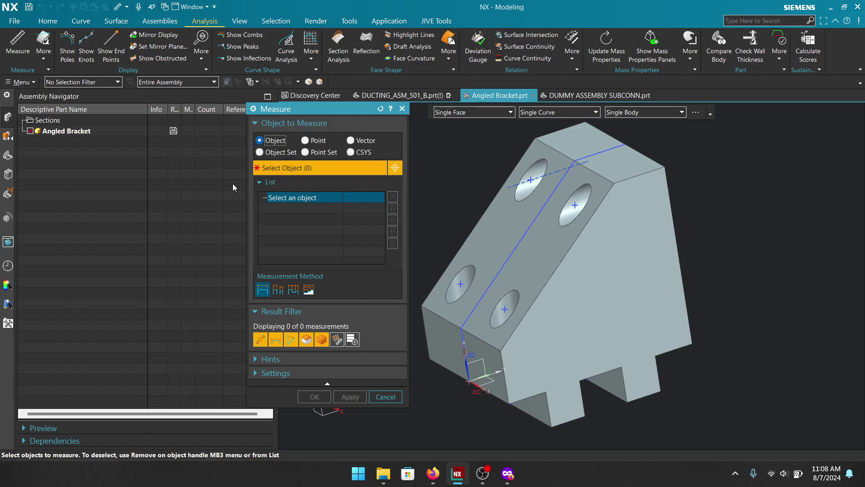
{"action": "left_click", "coordinate": [274, 154]}
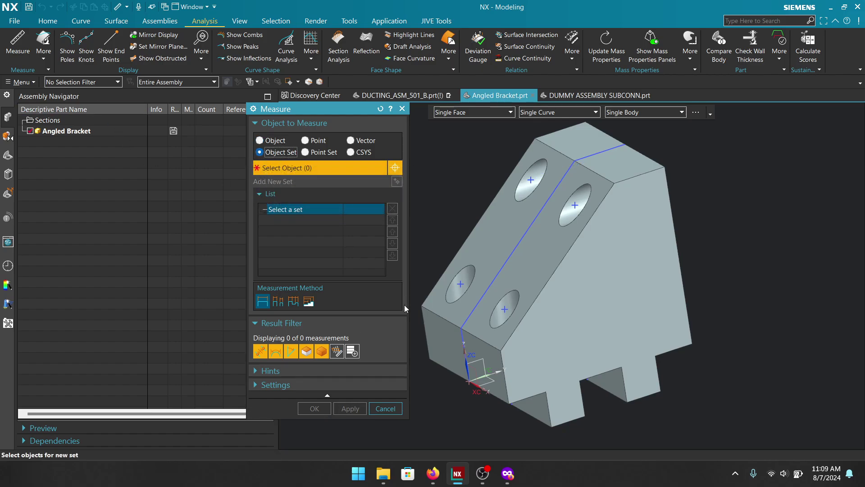
{"action": "left_click", "coordinate": [443, 318]}
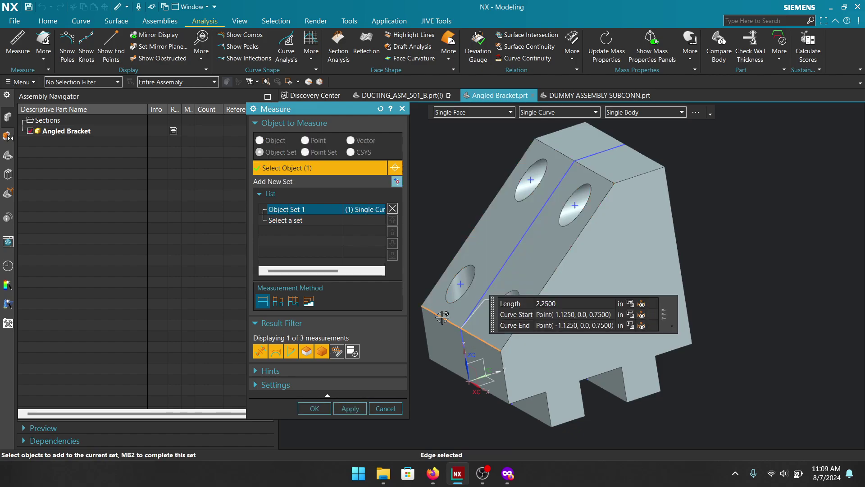
{"action": "left_click", "coordinate": [565, 254]}
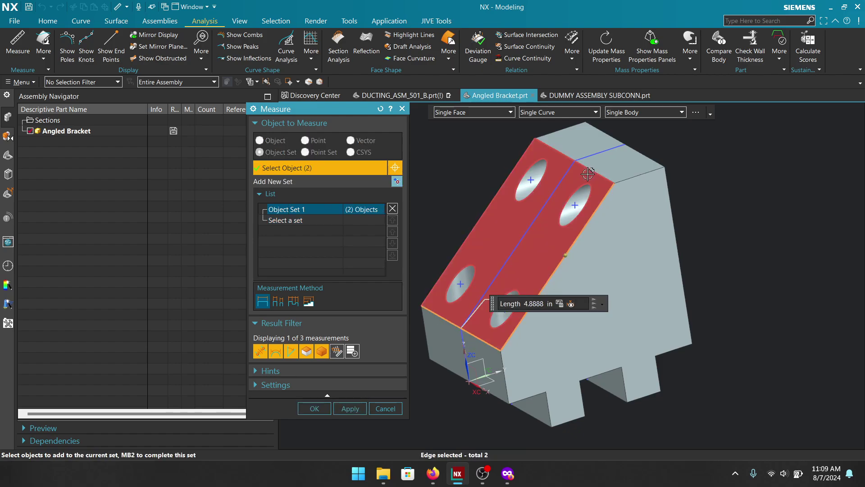
{"action": "left_click", "coordinate": [588, 173]}
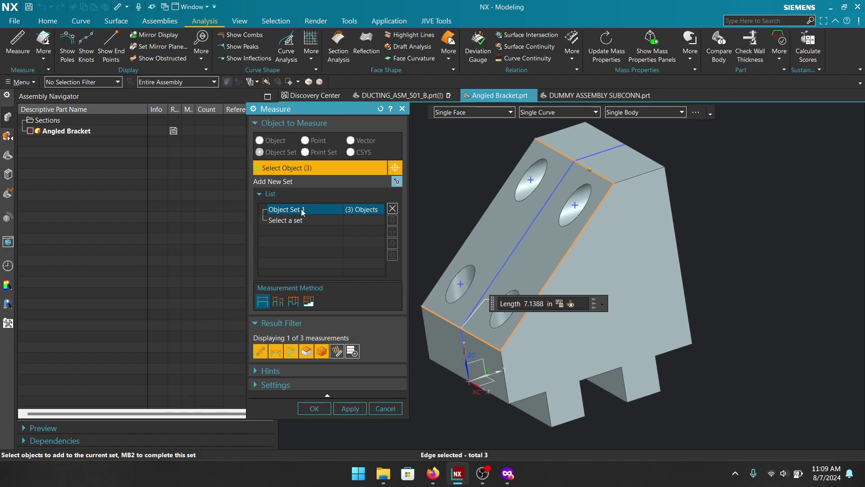
{"action": "left_click", "coordinate": [380, 108]}
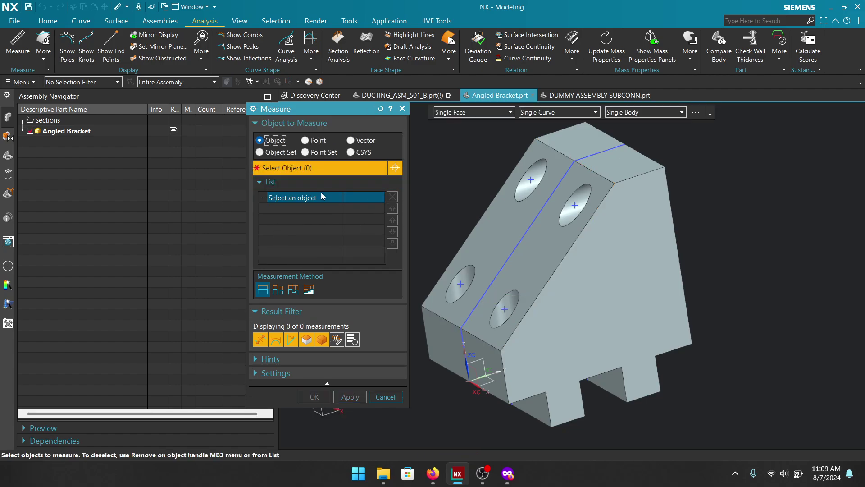
- View the Point Set and CSYS measurement options, and measure the coordinates of the sloped face's upper-left hole centre
{"action": "left_click", "coordinate": [306, 152]}
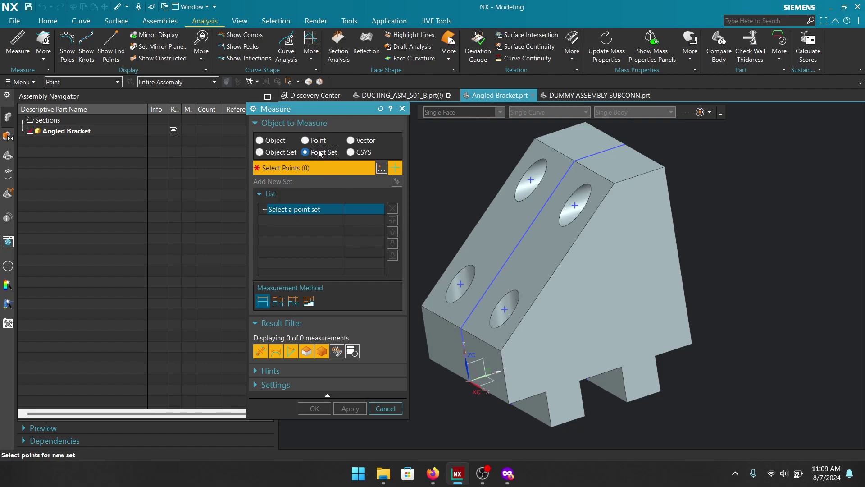
{"action": "left_click", "coordinate": [359, 153]}
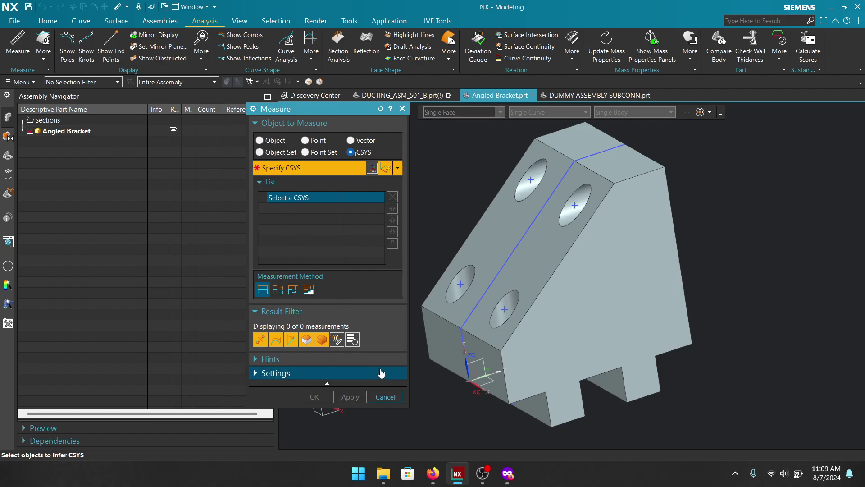
{"action": "left_click", "coordinate": [313, 142]}
{"action": "left_click", "coordinate": [531, 179]}
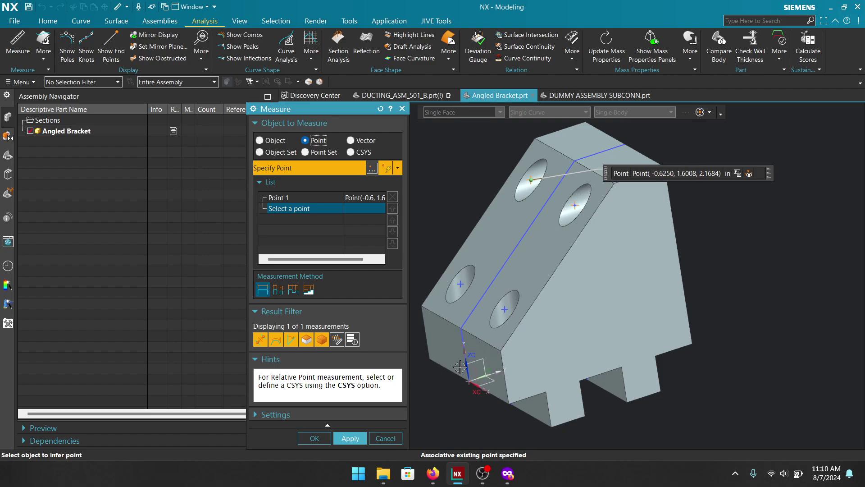
{"action": "left_click", "coordinate": [385, 438]}
- Create a dynamic datum CSYS at the top face's corner on the rear edge of the bracket's large side face
{"action": "left_click", "coordinate": [47, 21]}
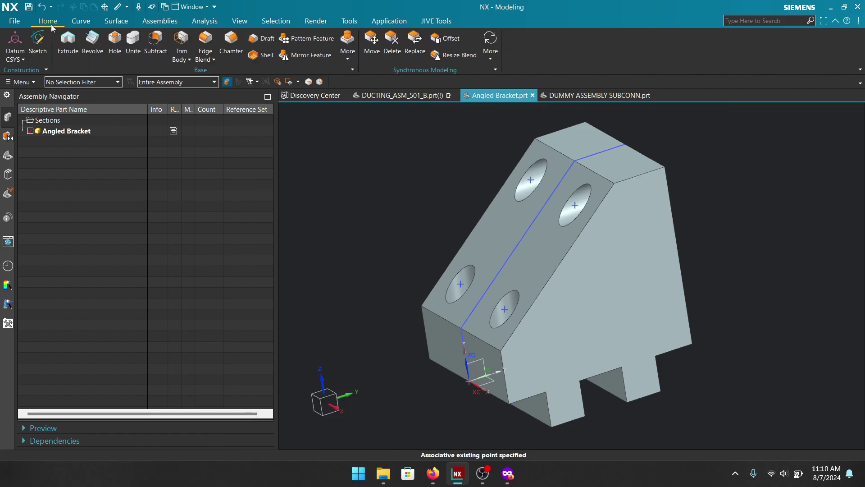
{"action": "left_click", "coordinate": [15, 43]}
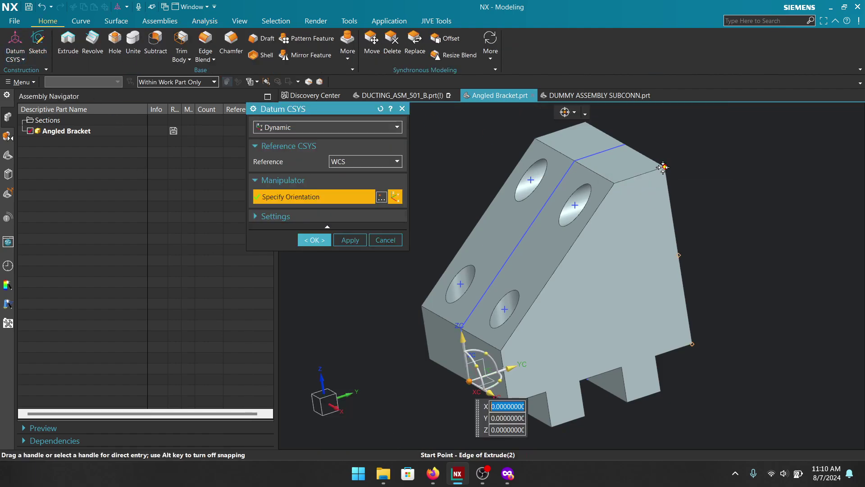
{"action": "left_click", "coordinate": [663, 167]}
{"action": "left_click", "coordinate": [315, 240]}
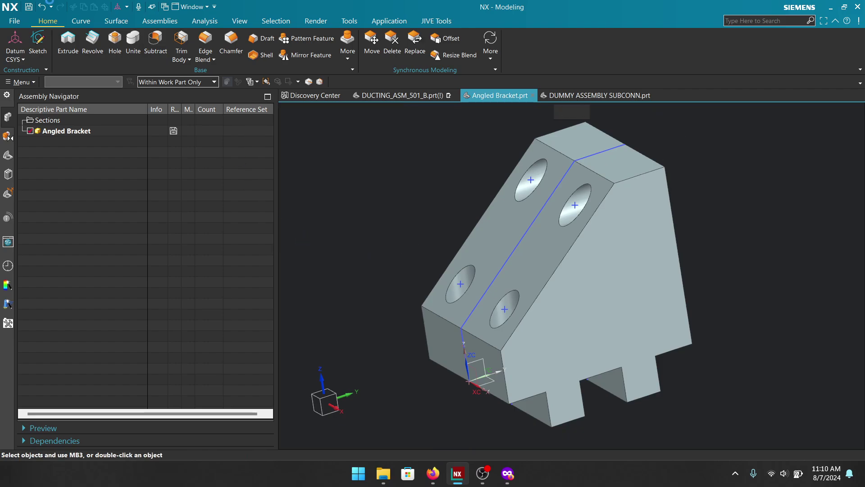
- Start a CSYS measurement with the selection filter set to CSYS, and specify the datum CSYS at the bracket's top corner as reference
{"action": "left_click", "coordinate": [204, 21]}
{"action": "left_click", "coordinate": [26, 48]}
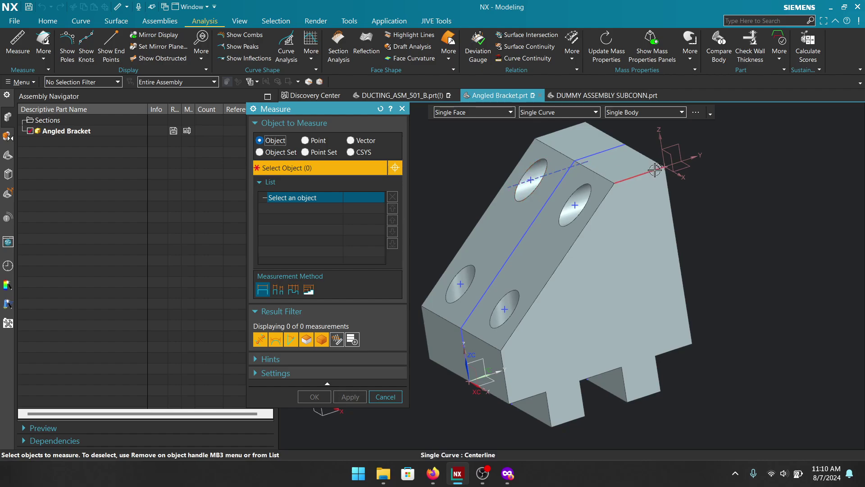
{"action": "left_click", "coordinate": [351, 152]}
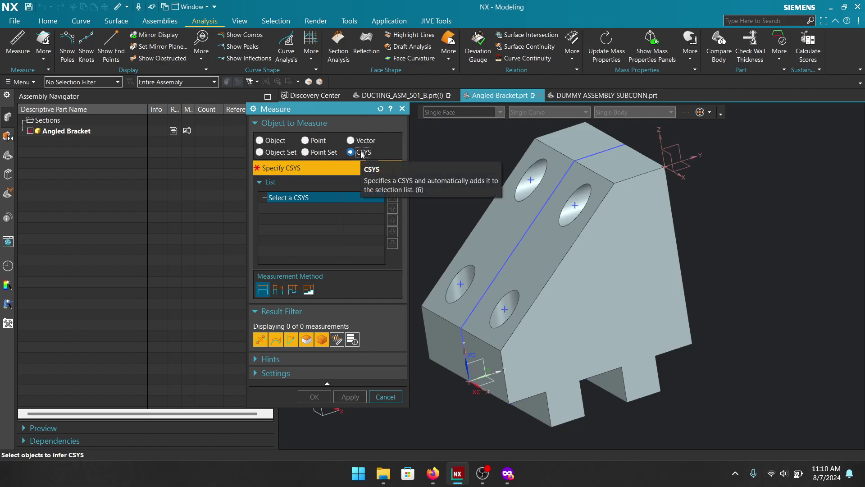
{"action": "left_click", "coordinate": [89, 84]}
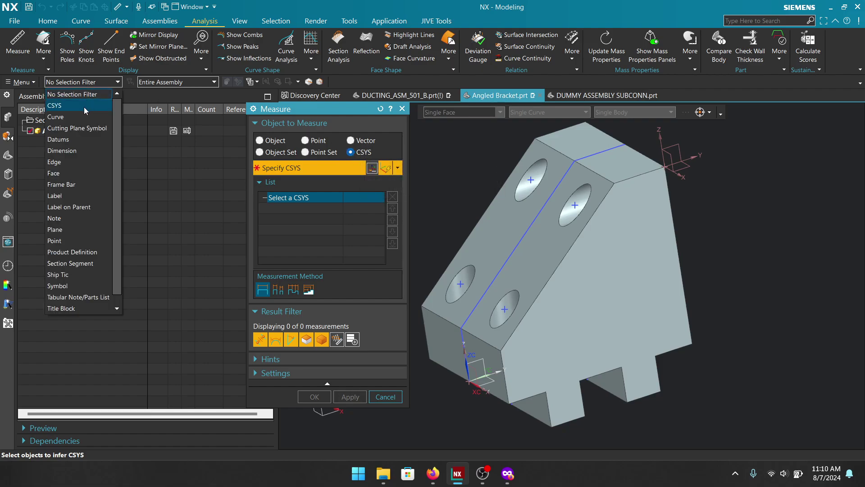
{"action": "left_click", "coordinate": [69, 106]}
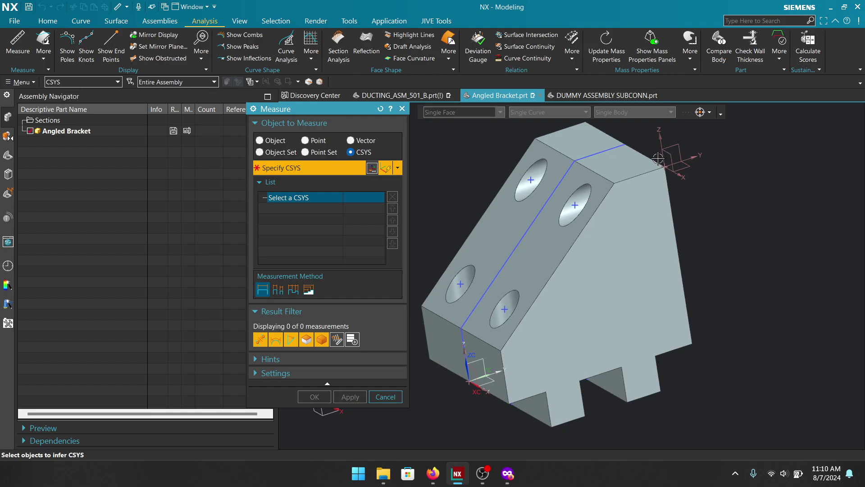
{"action": "scroll", "coordinate": [658, 158], "scroll_direction": "up", "scroll_amount": 3}
{"action": "middle_click_drag", "start_coordinate": [729, 195], "coordinate": [640, 210]}
{"action": "middle_click_drag", "start_coordinate": [727, 229], "coordinate": [710, 235]}
{"action": "left_click", "coordinate": [480, 250]}
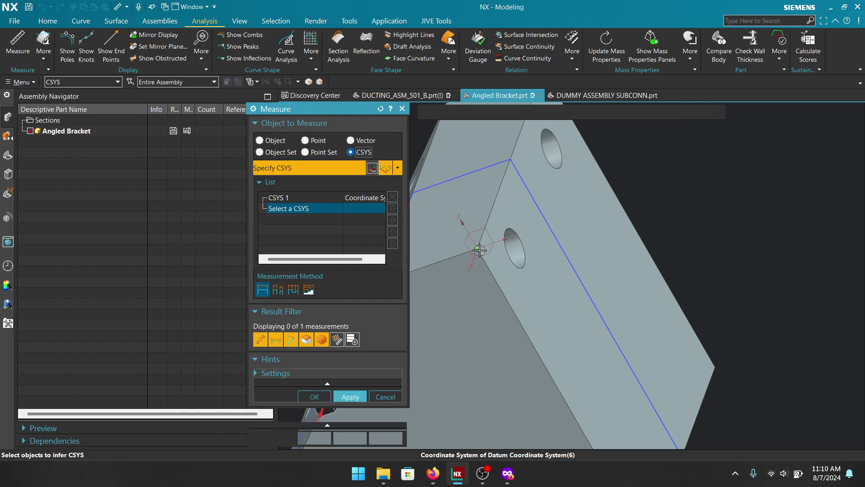
- Measure the upper-left hole centre's coordinates relative to the top-corner CSYS, and reset the measurement
{"action": "left_click", "coordinate": [305, 140]}
{"action": "middle_click_drag", "start_coordinate": [731, 216], "coordinate": [699, 204]}
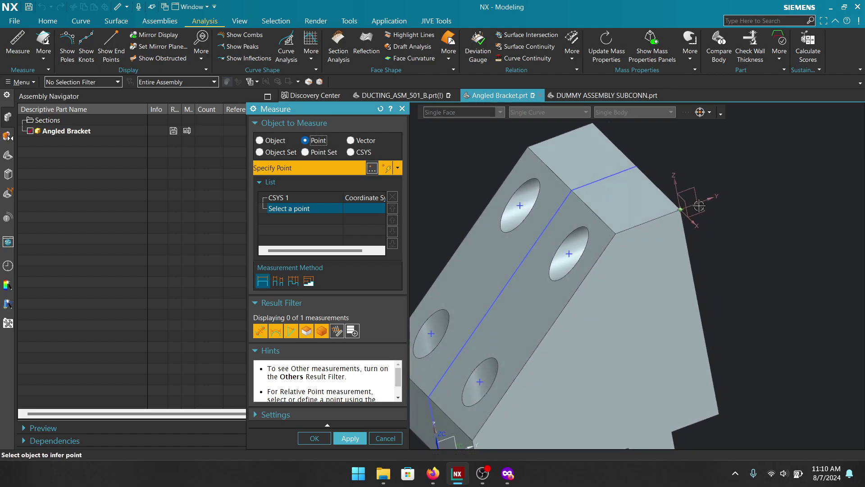
{"action": "left_click", "coordinate": [514, 206]}
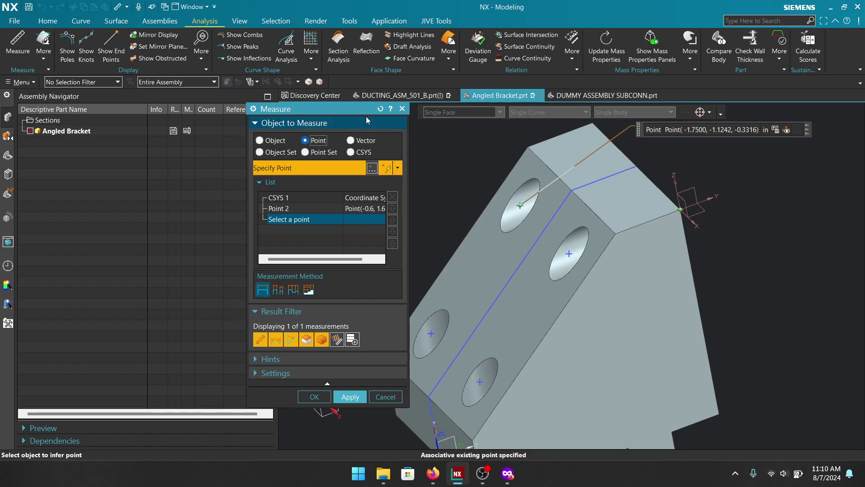
{"action": "left_click", "coordinate": [380, 108]}
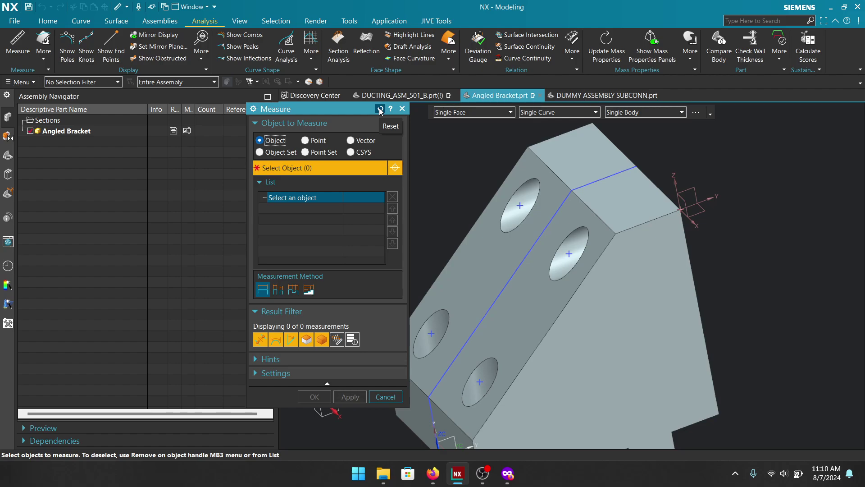
- Review the available selection filter types for object measurement, and close the Measure tool
{"action": "left_click", "coordinate": [86, 83]}
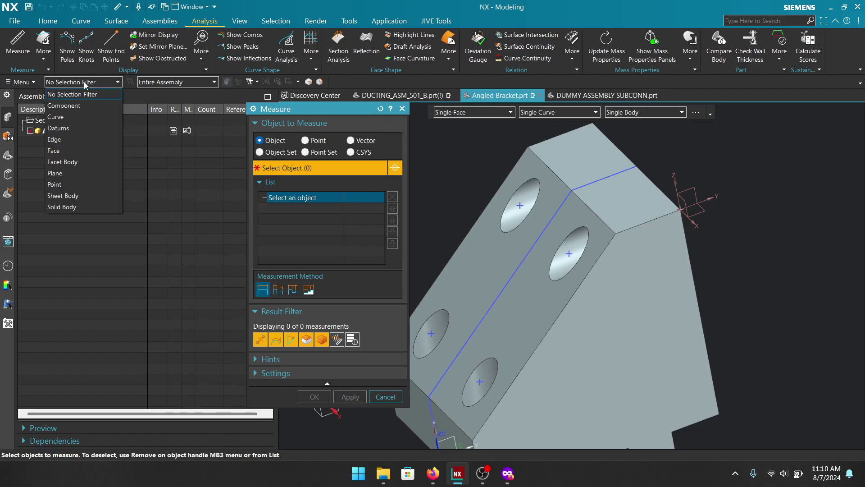
{"action": "left_click", "coordinate": [90, 84]}
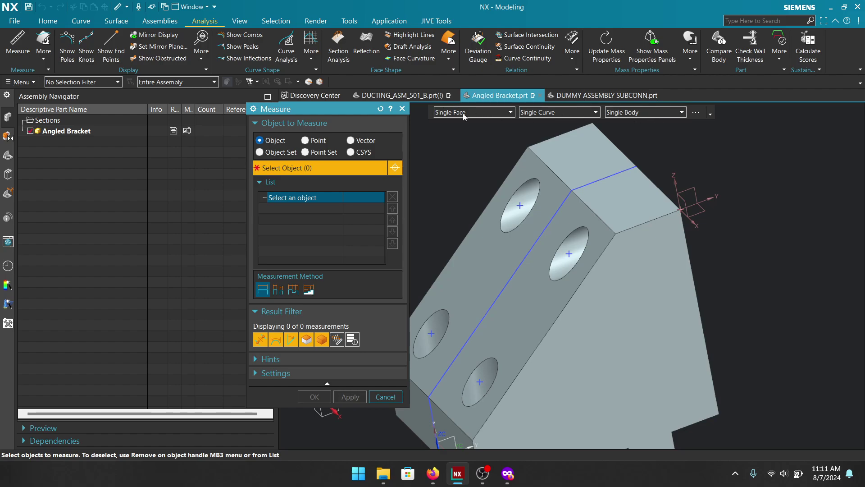
{"action": "middle_click_drag", "start_coordinate": [721, 217], "coordinate": [734, 226]}
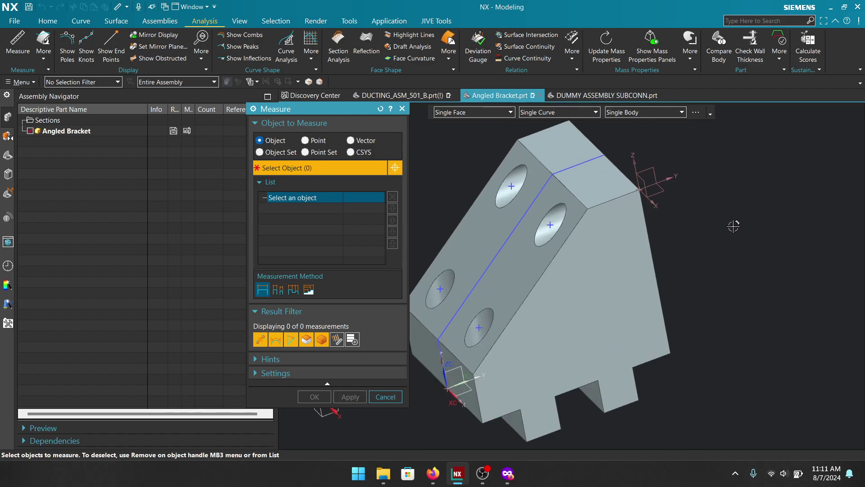
{"action": "left_click", "coordinate": [402, 109]}
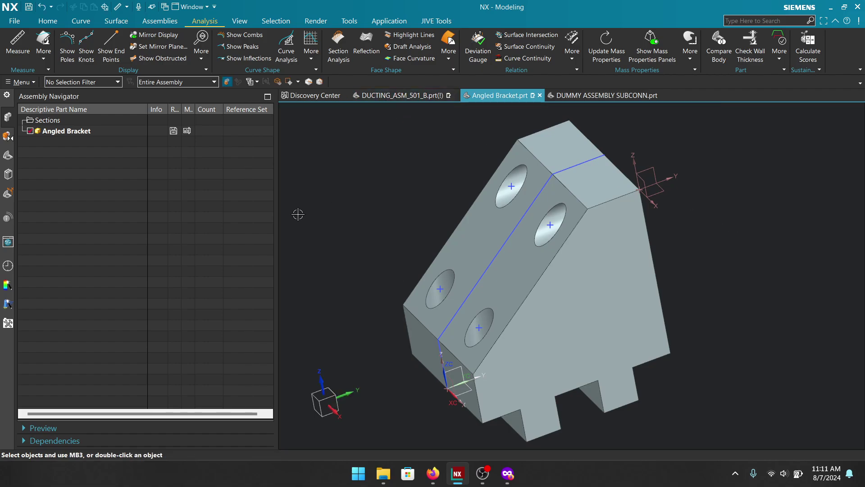
- Switch to the DUMMY ASSEMBLY SUBCONN part and view the routed cable and its connector
{"action": "left_click", "coordinate": [612, 96]}
{"action": "scroll", "coordinate": [605, 139], "scroll_direction": "up", "scroll_amount": 2}
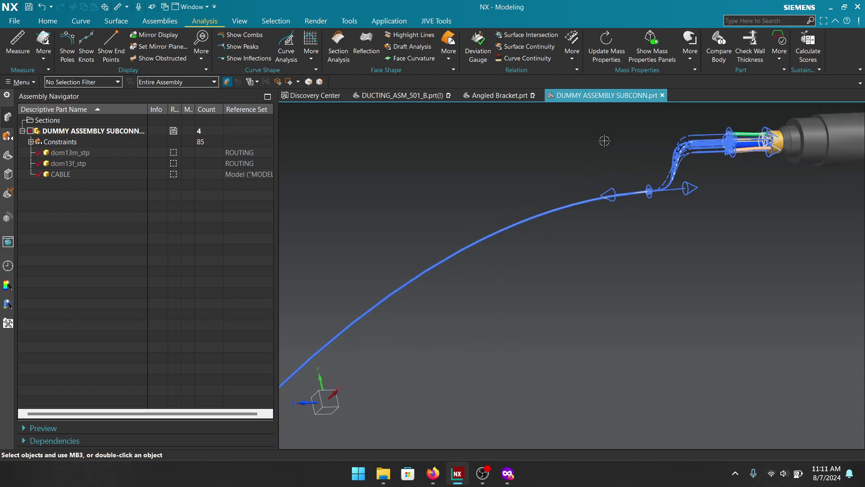
{"action": "scroll", "coordinate": [568, 166], "scroll_direction": "down", "scroll_amount": 4}
{"action": "scroll", "coordinate": [448, 173], "scroll_direction": "down", "scroll_amount": 1}
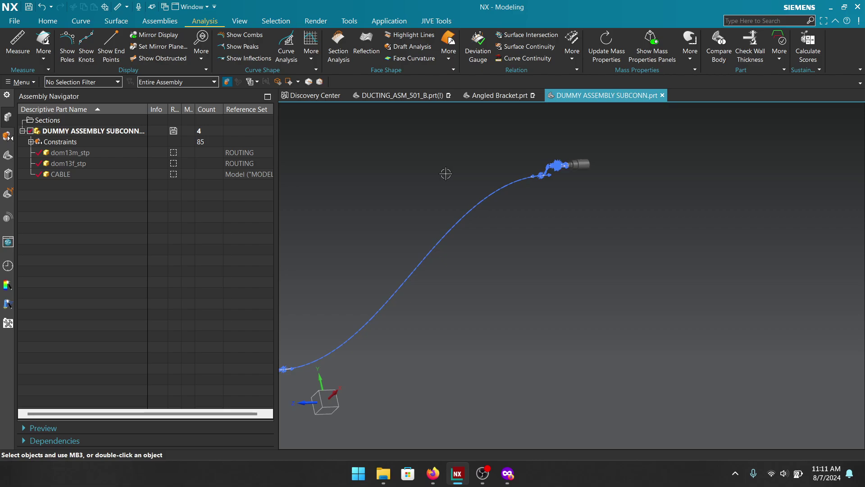
- Measure the main cable spline's length as an object with the curve rule set to Tangent Curves
{"action": "middle_click_drag", "start_coordinate": [446, 174], "coordinate": [453, 198]}
{"action": "scroll", "coordinate": [453, 198], "scroll_direction": "up", "scroll_amount": 1}
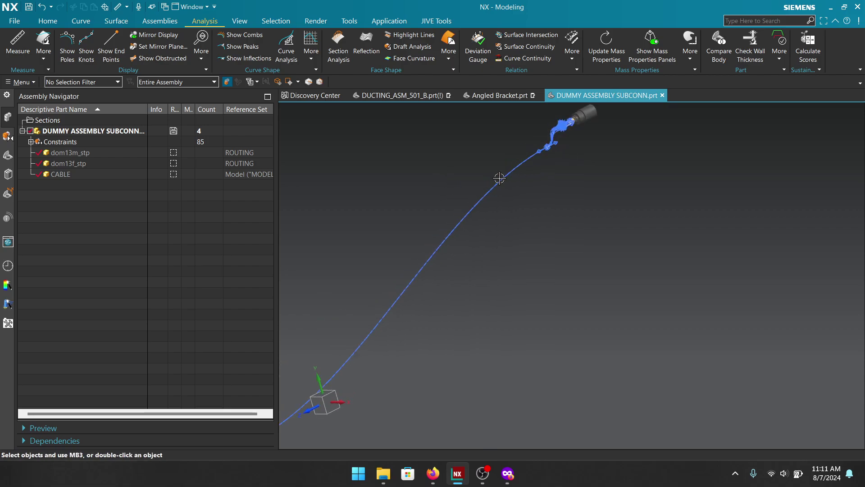
{"action": "left_click", "coordinate": [514, 171]}
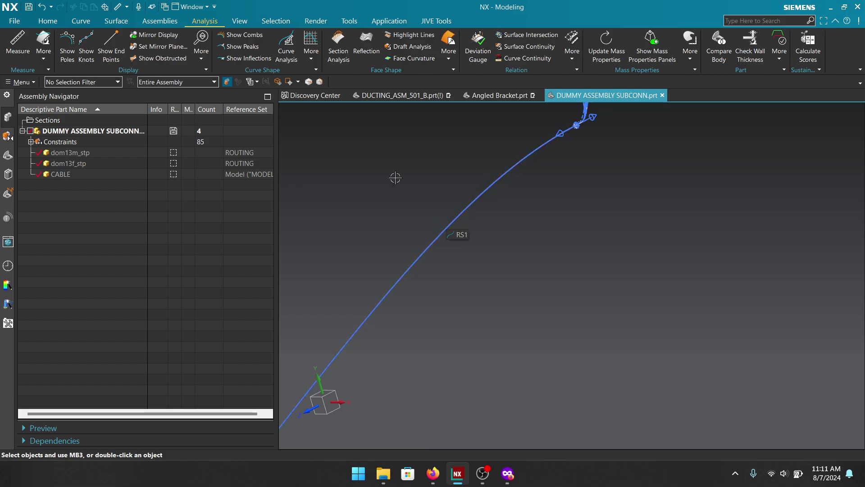
{"action": "left_click", "coordinate": [17, 45]}
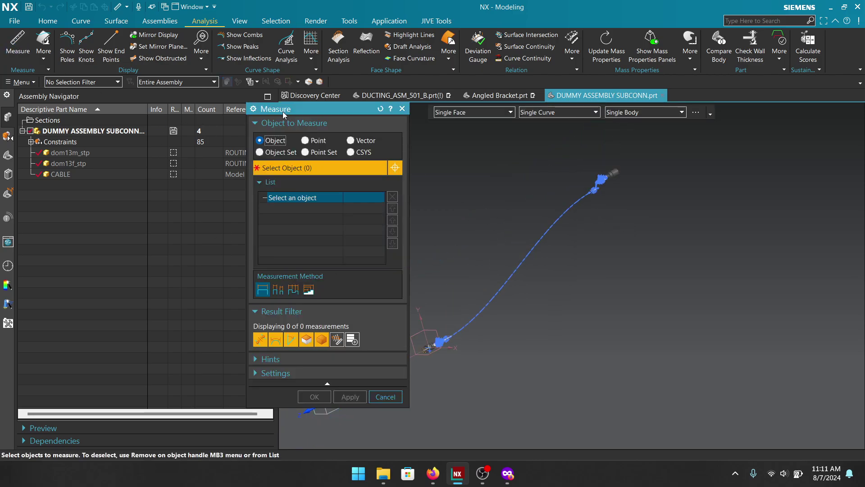
{"action": "left_click", "coordinate": [471, 116]}
{"action": "left_click", "coordinate": [526, 116]}
{"action": "left_click", "coordinate": [543, 147]}
{"action": "left_click", "coordinate": [541, 239]}
- Inspect the measured cable curve and the wire splines branching off at the connector end, and reset the measurement
{"action": "scroll", "coordinate": [554, 172], "scroll_direction": "up", "scroll_amount": 5}
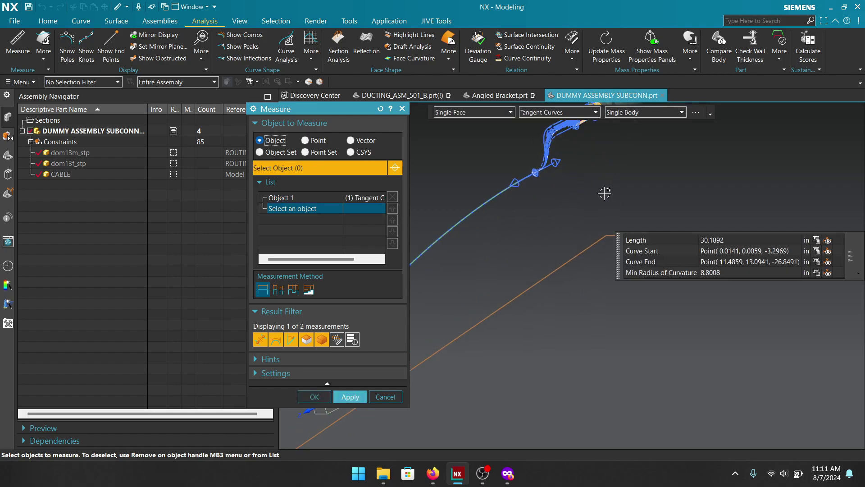
{"action": "scroll", "coordinate": [541, 162], "scroll_direction": "up", "scroll_amount": 5}
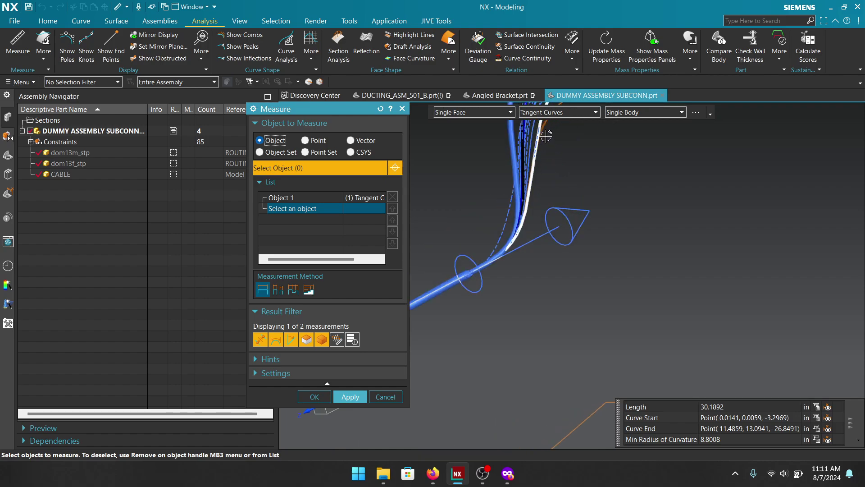
{"action": "scroll", "coordinate": [531, 153], "scroll_direction": "down", "scroll_amount": 10}
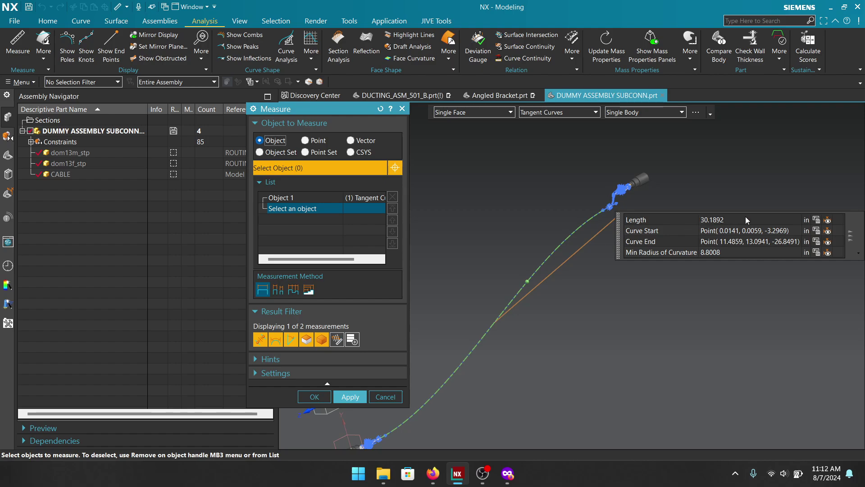
{"action": "left_click", "coordinate": [286, 201]}
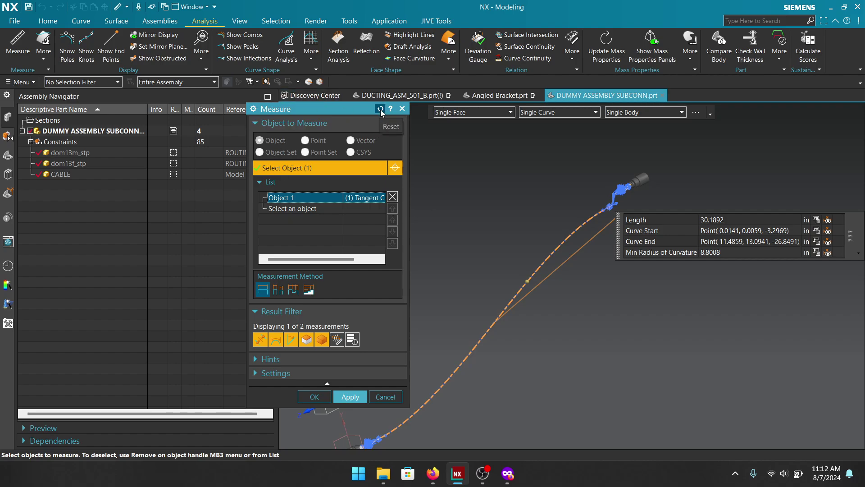
{"action": "scroll", "coordinate": [553, 225], "scroll_direction": "up", "scroll_amount": 6}
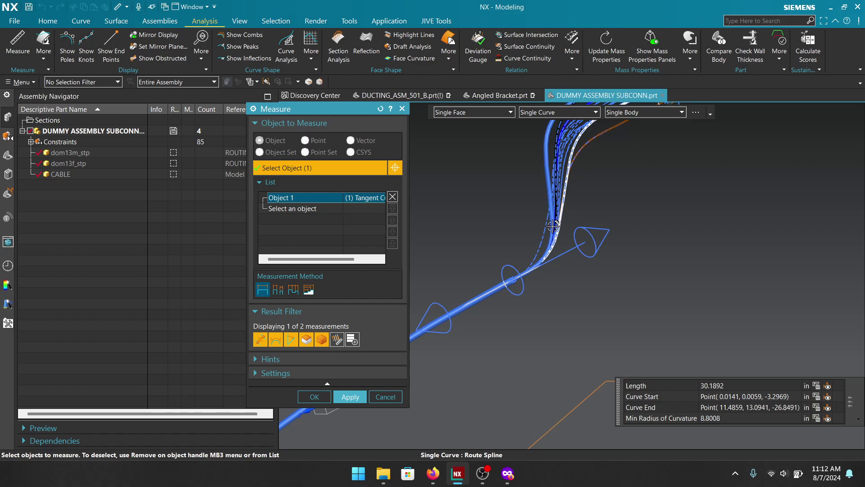
{"action": "scroll", "coordinate": [636, 185], "scroll_direction": "down", "scroll_amount": 5}
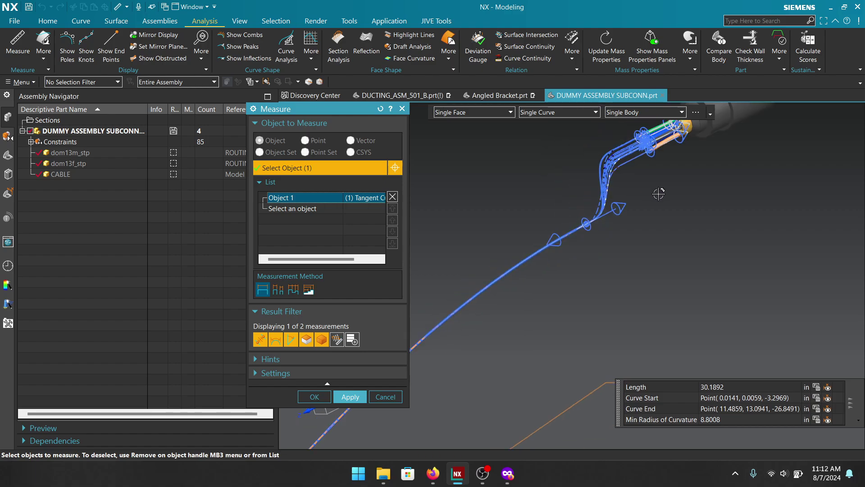
{"action": "left_click", "coordinate": [380, 110]}
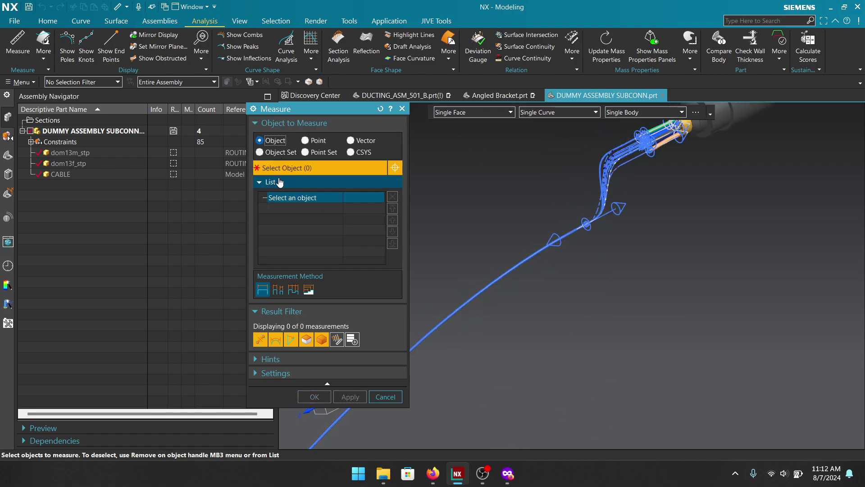
- Start an Object Set measurement and add the main cable spline RS1 to the first set
{"action": "left_click", "coordinate": [275, 152]}
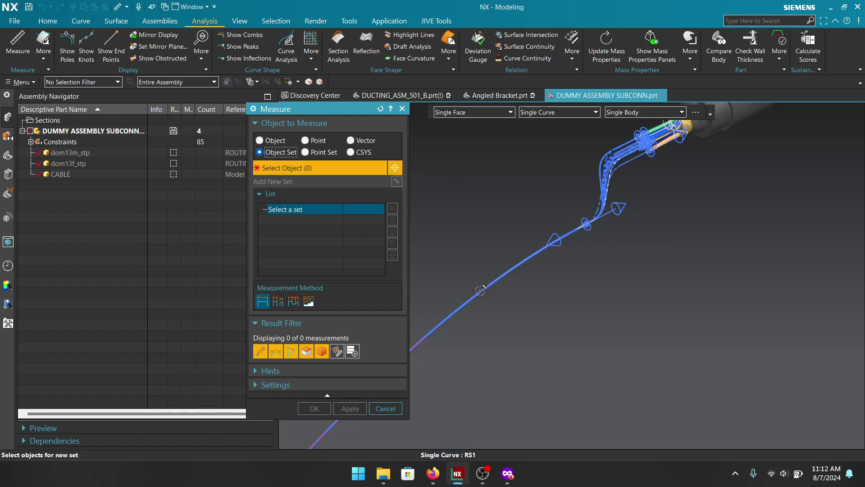
{"action": "scroll", "coordinate": [489, 280], "scroll_direction": "down", "scroll_amount": 3}
{"action": "scroll", "coordinate": [531, 270], "scroll_direction": "up", "scroll_amount": 5}
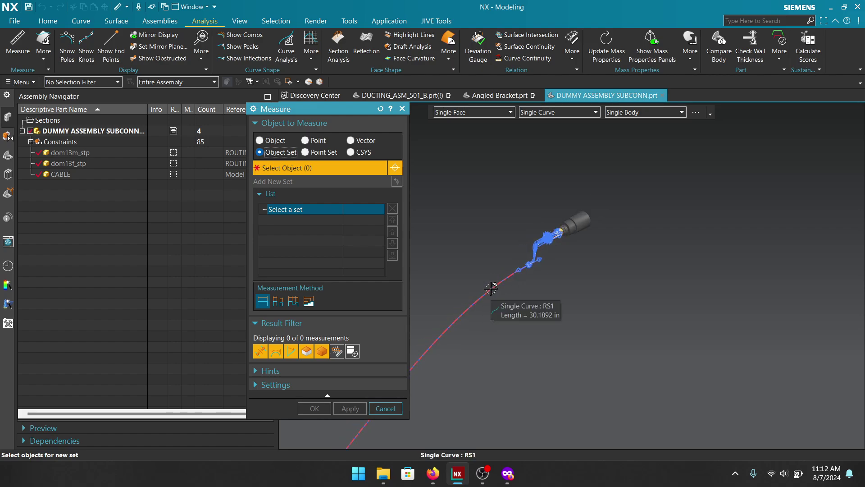
{"action": "scroll", "coordinate": [448, 199], "scroll_direction": "up", "scroll_amount": 4}
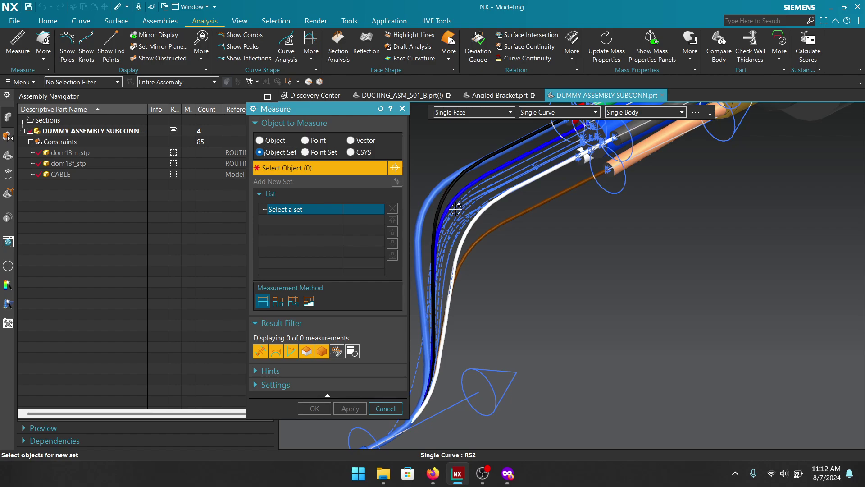
{"action": "scroll", "coordinate": [471, 192], "scroll_direction": "down", "scroll_amount": 5}
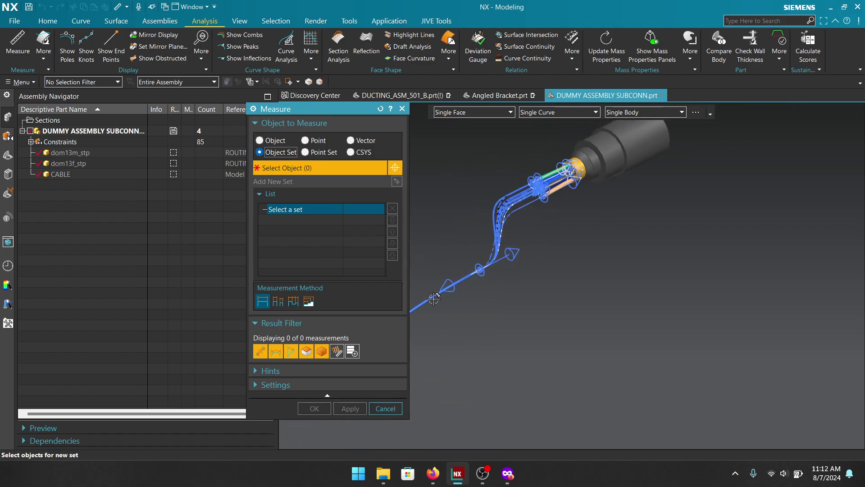
{"action": "scroll", "coordinate": [455, 313], "scroll_direction": "up", "scroll_amount": 3}
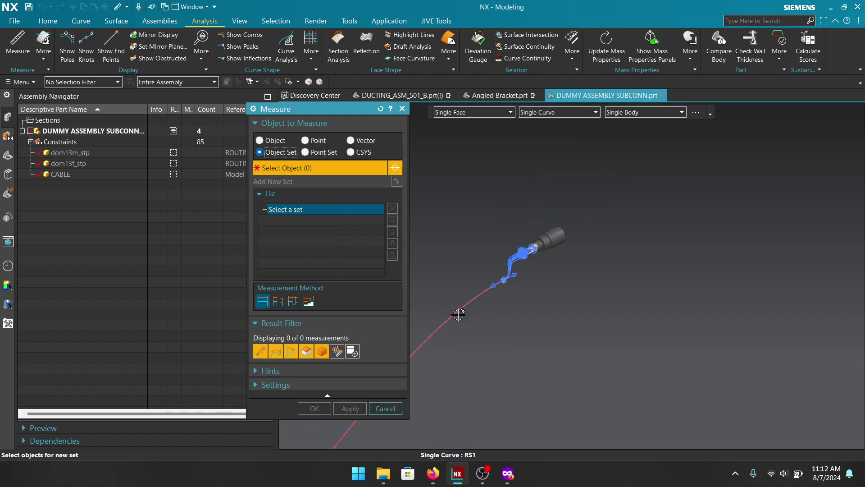
{"action": "left_click", "coordinate": [460, 315]}
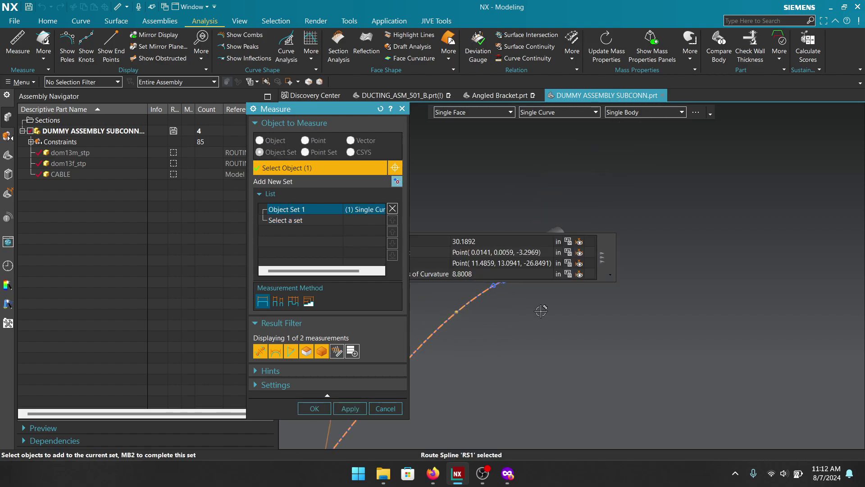
- Add a dashed branch spline at the connector end to the set to measure the combined length, and close the Measure tool
{"action": "middle_click_drag", "start_coordinate": [480, 250], "coordinate": [490, 249]}
{"action": "left_click", "coordinate": [491, 249]}
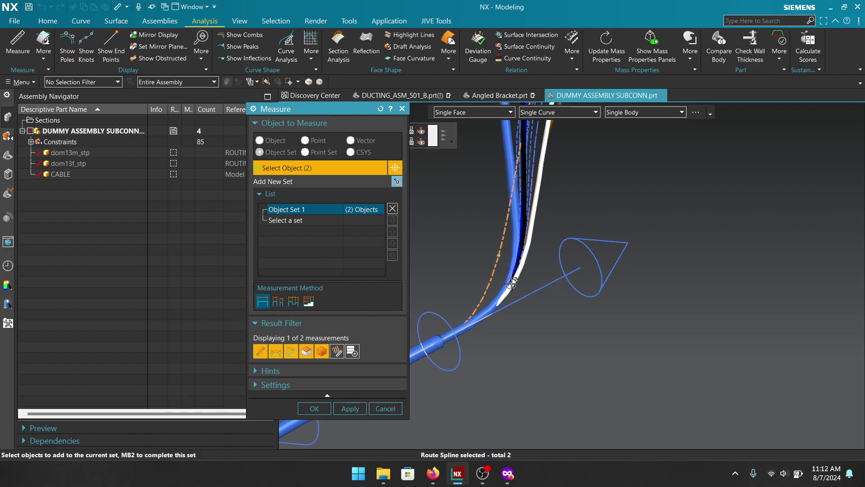
{"action": "middle_click_drag", "start_coordinate": [512, 283], "coordinate": [679, 325]}
{"action": "left_click_drag", "start_coordinate": [329, 110], "coordinate": [226, 112]}
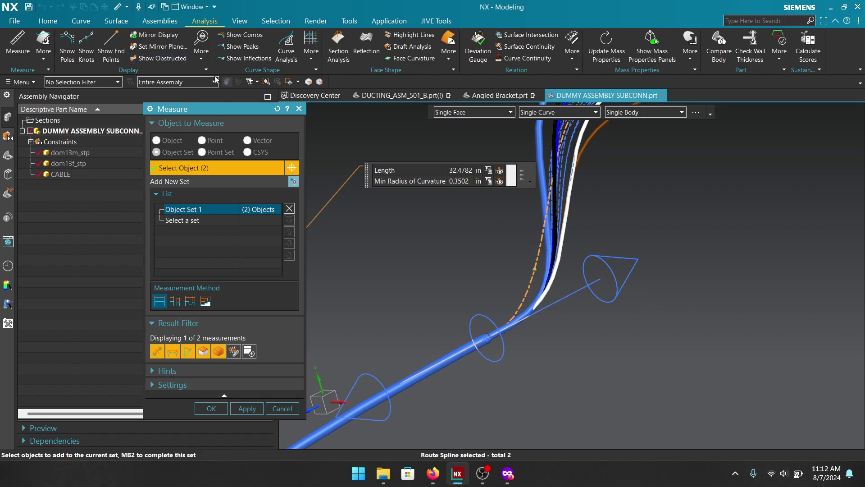
{"action": "left_click", "coordinate": [298, 108]}
- Switch to the Angled Bracket part and measure the whole bracket body with the selection filter set to Solid Body
{"action": "left_click", "coordinate": [383, 97]}
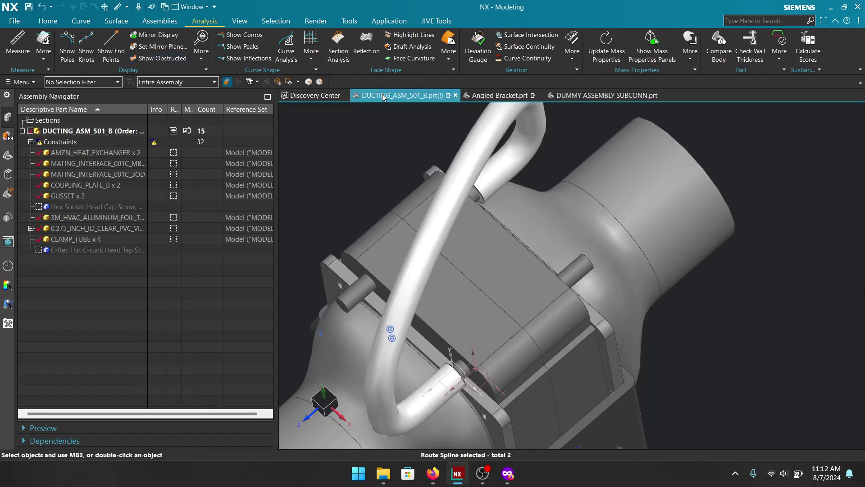
{"action": "left_click", "coordinate": [496, 96]}
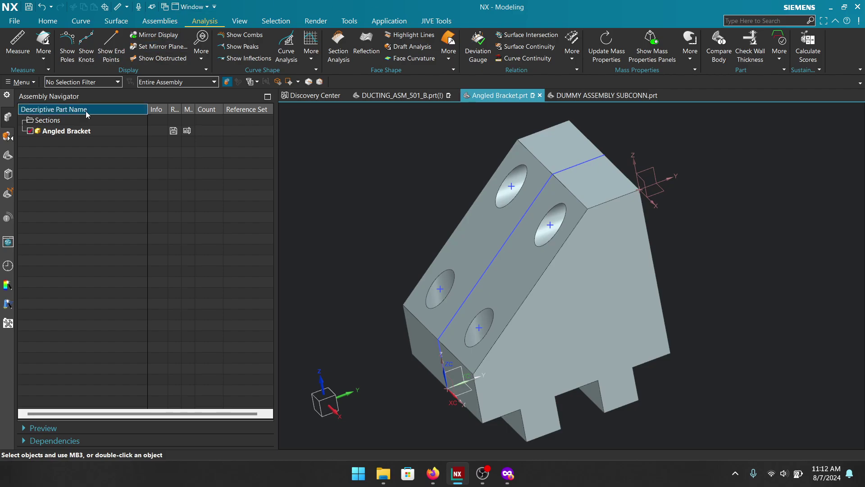
{"action": "left_click", "coordinate": [17, 43]}
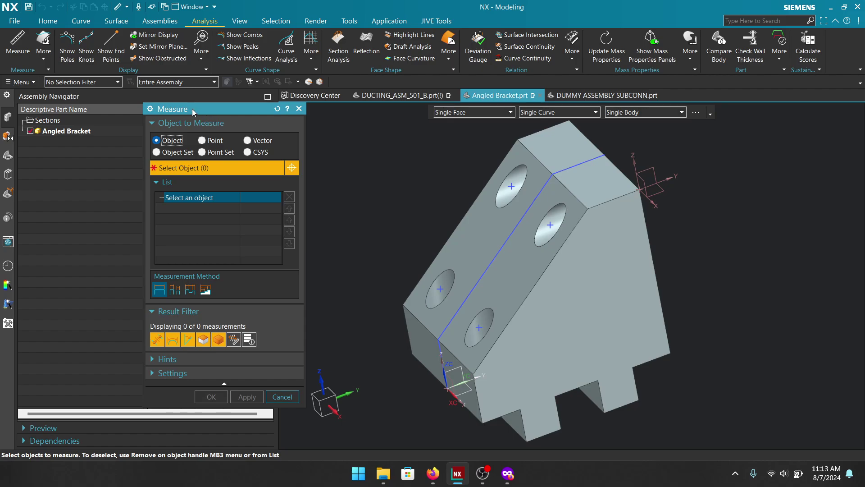
{"action": "left_click", "coordinate": [69, 82]}
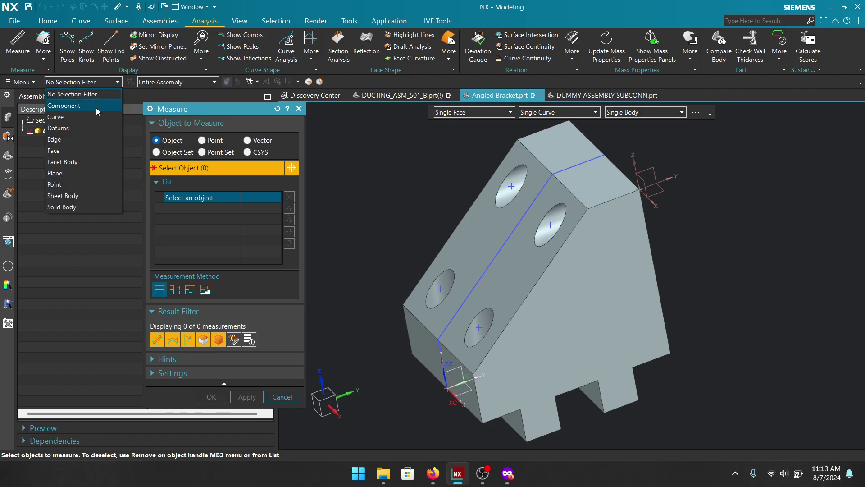
{"action": "left_click", "coordinate": [67, 209]}
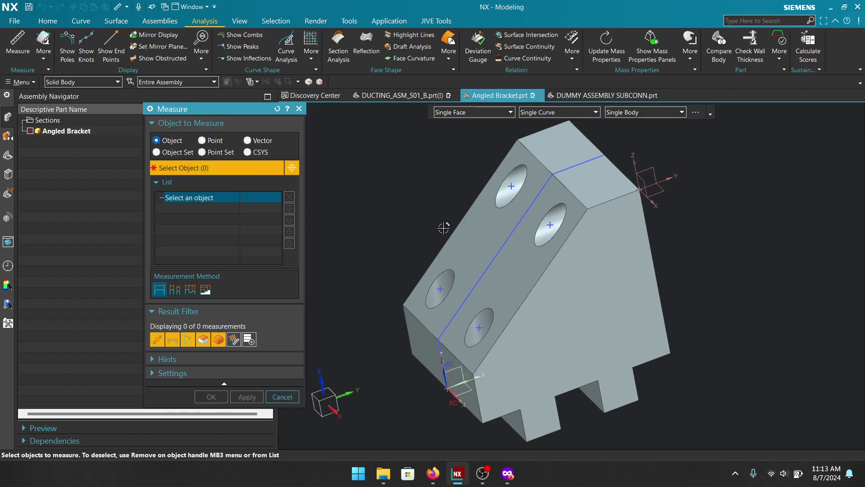
{"action": "left_click", "coordinate": [471, 220]}
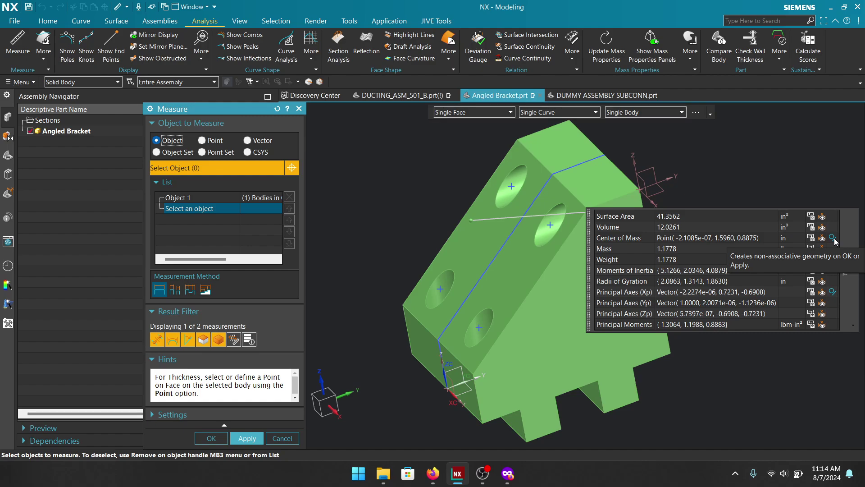
- Make the body's measurement results associative in the settings, and enable geometry creation for the centre of mass
{"action": "left_click", "coordinate": [188, 418]}
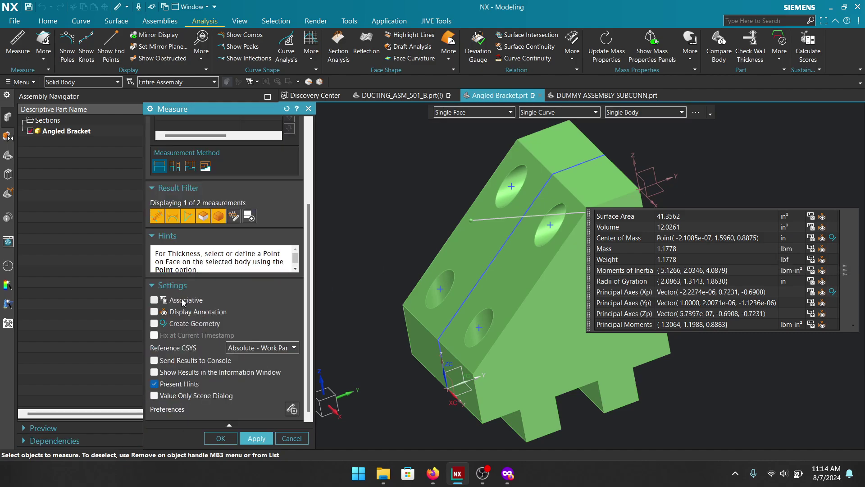
{"action": "left_click", "coordinate": [154, 300]}
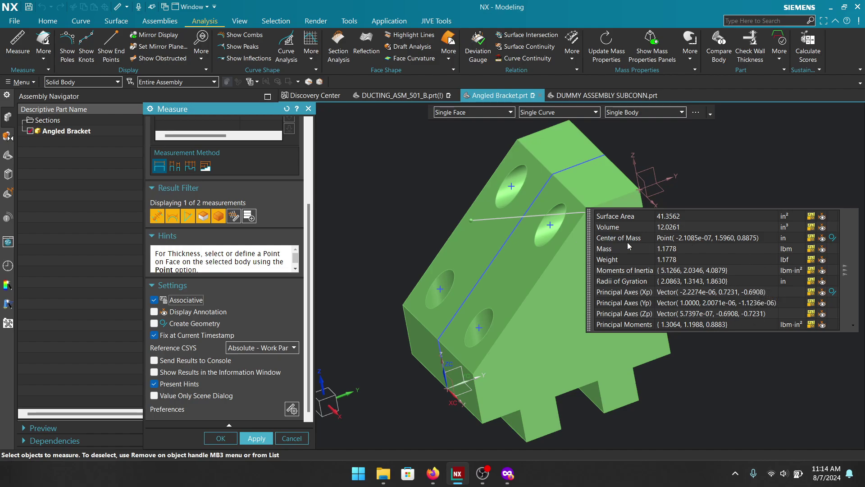
{"action": "left_click", "coordinate": [833, 239]}
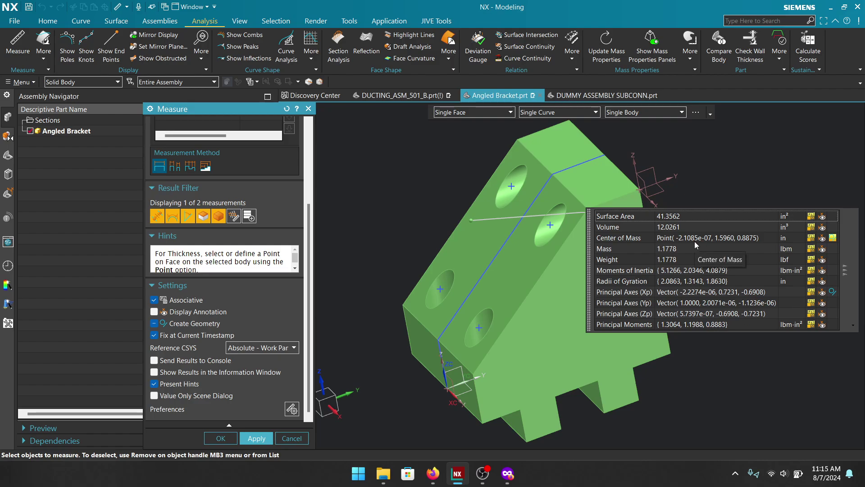
- Turn off associativity for the surface area, moments of inertia, principal axes and principal moments results
{"action": "left_click", "coordinate": [812, 218]}
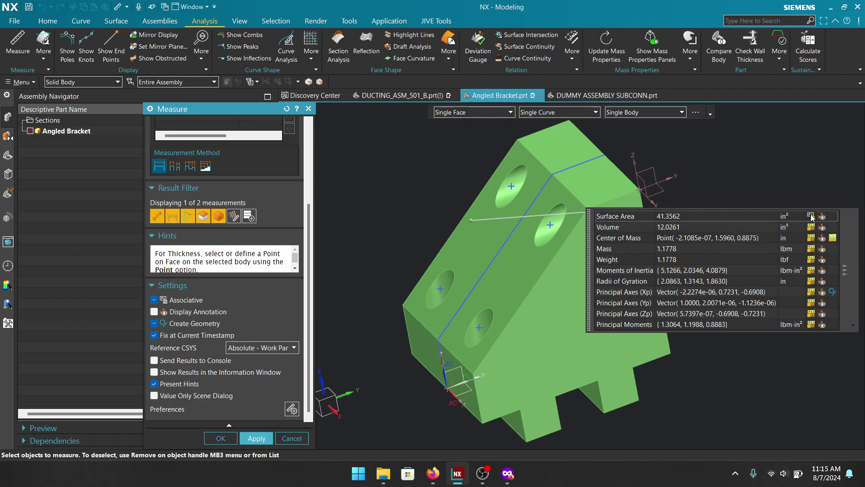
{"action": "left_click", "coordinate": [811, 218]}
{"action": "left_click", "coordinate": [812, 270]}
{"action": "left_click", "coordinate": [812, 280]}
{"action": "left_click", "coordinate": [811, 292]}
{"action": "left_click", "coordinate": [812, 302]}
{"action": "left_click", "coordinate": [811, 314]}
{"action": "left_click", "coordinate": [811, 324]}
{"action": "left_click", "coordinate": [833, 291]}
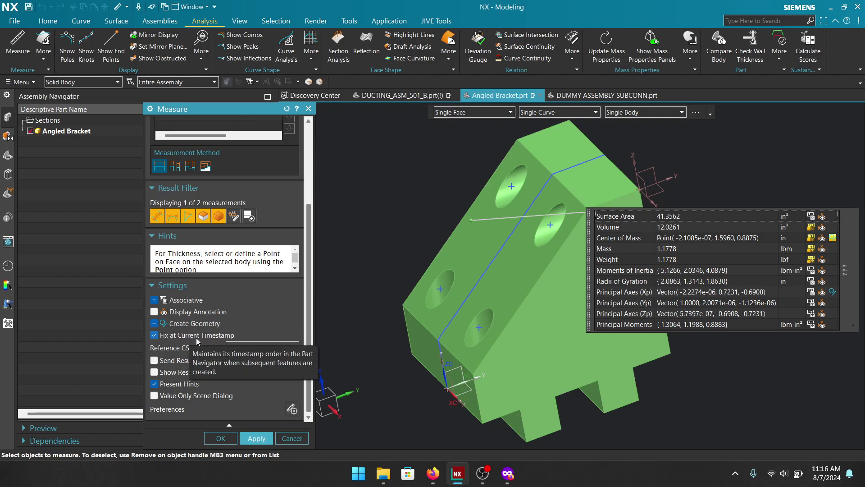
- Show the bracket's model history beside the Measure dialog and examine the feature order down to the last datum coordinate system
{"action": "left_click", "coordinate": [8, 155]}
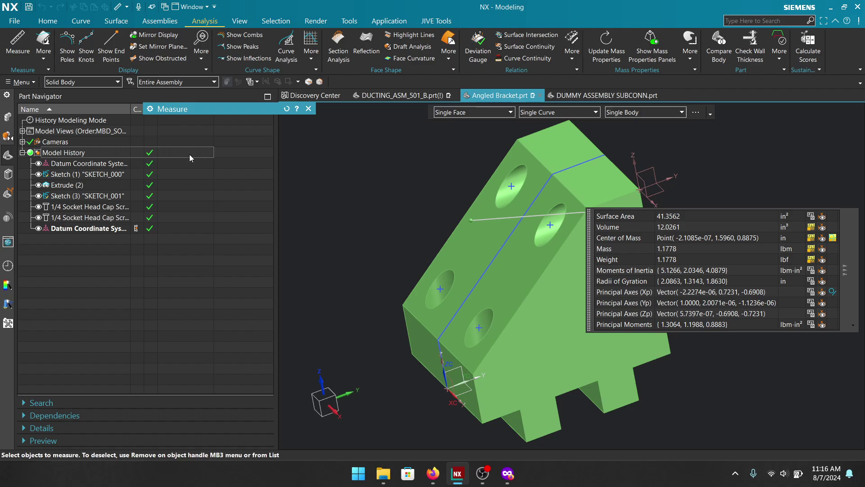
{"action": "left_click", "coordinate": [206, 110]}
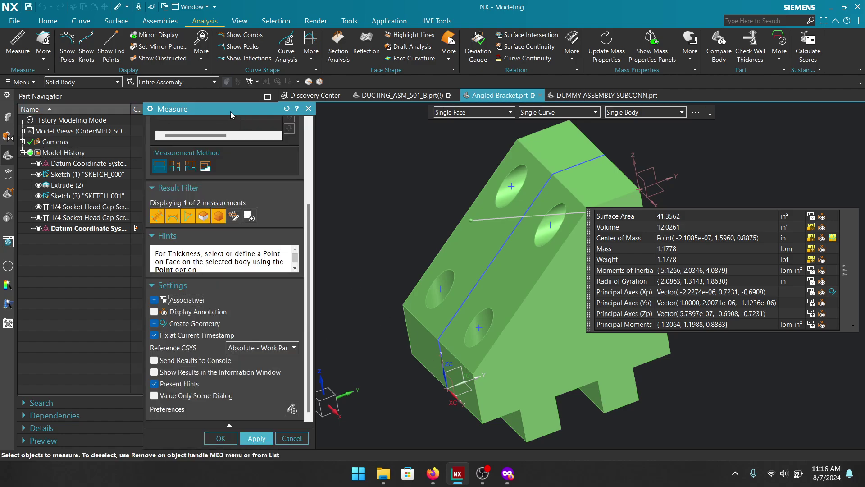
{"action": "left_click_drag", "start_coordinate": [230, 112], "coordinate": [266, 116]}
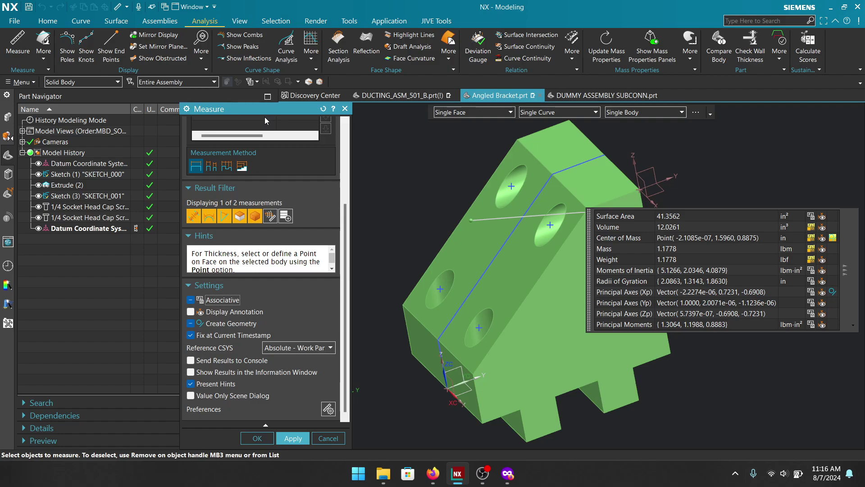
{"action": "left_click", "coordinate": [104, 230]}
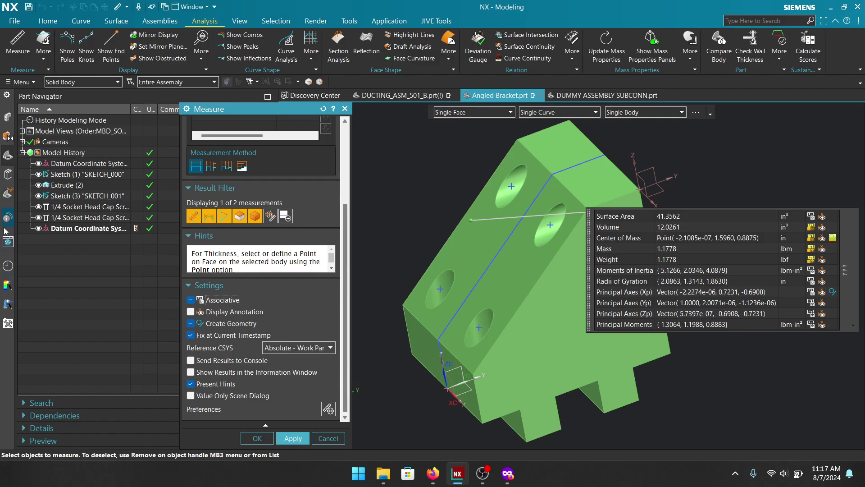
- Enable Show Results in the Information Window and turn off Present Hints in the Measure settings
{"action": "left_click", "coordinate": [218, 374]}
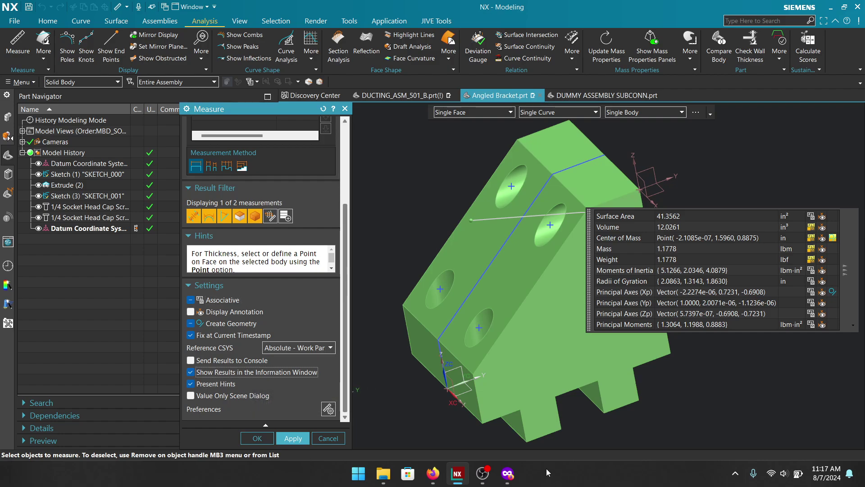
{"action": "left_click", "coordinate": [211, 386]}
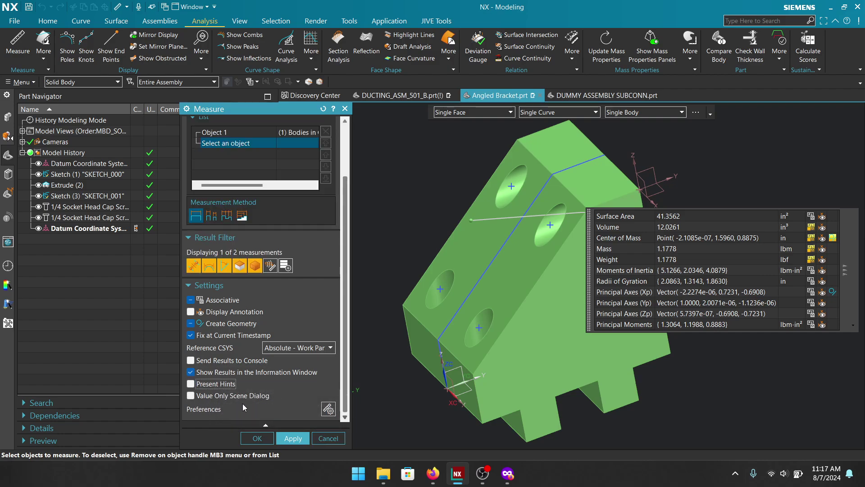
- Accept the bracket's associative body measurement and close the Information window with its results
{"action": "left_click", "coordinate": [257, 438]}
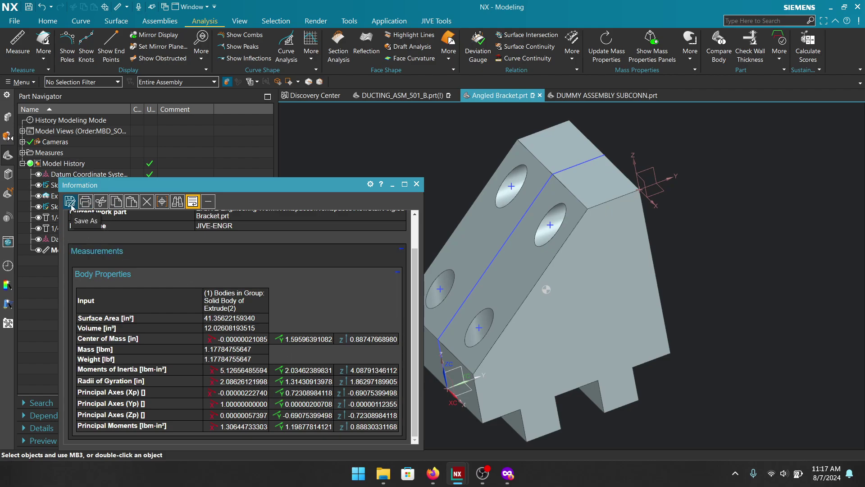
{"action": "left_click", "coordinate": [417, 184]}
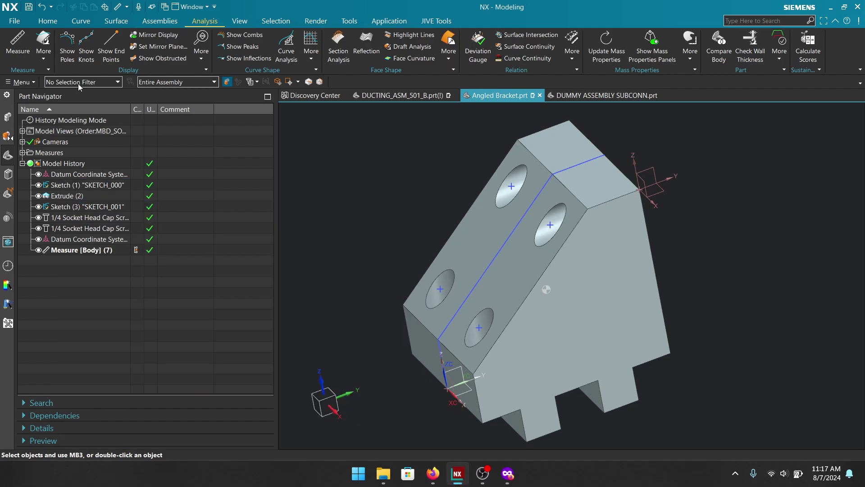
{"action": "double_click", "coordinate": [111, 255]}
{"action": "middle_click", "coordinate": [548, 290]}
- Start a new measurement, reset the Measure dialog to its defaults and show its settings
{"action": "left_click", "coordinate": [17, 45]}
{"action": "scroll", "coordinate": [661, 224], "scroll_direction": "down", "scroll_amount": 1}
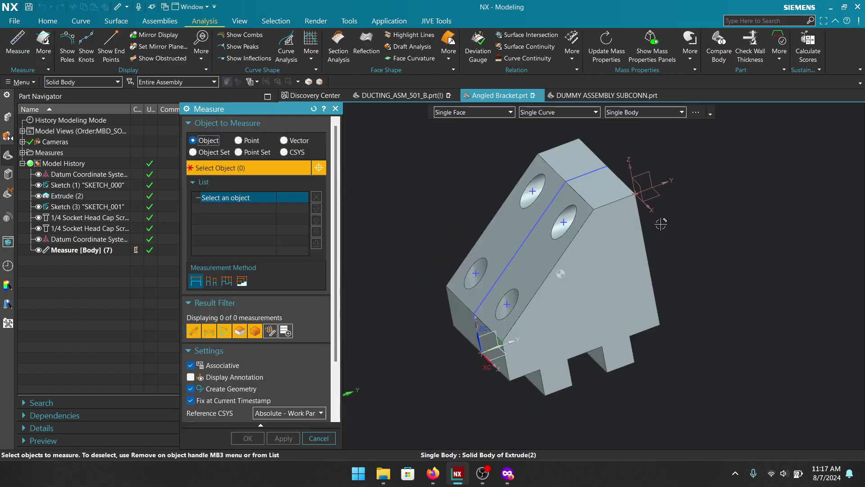
{"action": "scroll", "coordinate": [663, 225], "scroll_direction": "up", "scroll_amount": 1}
{"action": "scroll", "coordinate": [673, 235], "scroll_direction": "down", "scroll_amount": 1}
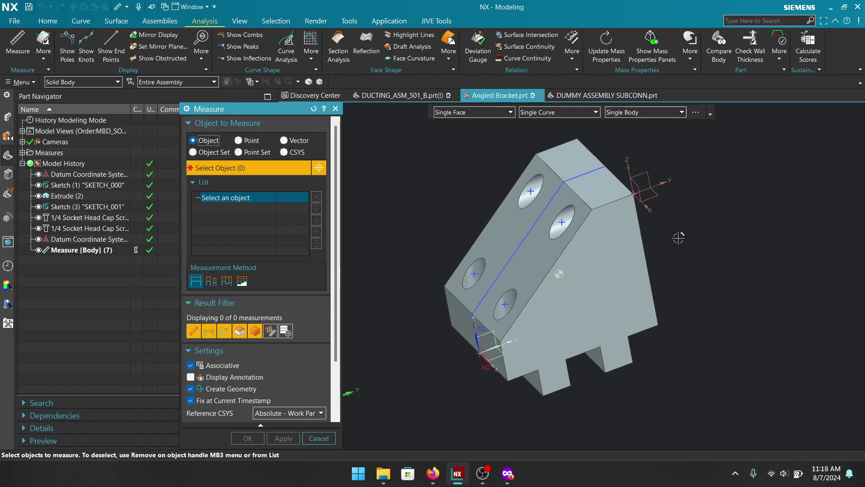
{"action": "mouse_move", "coordinate": [734, 264]}
{"action": "middle_mouse_down"}
{"action": "mouse_move", "coordinate": [726, 254]}
{"action": "mouse_move", "coordinate": [729, 262]}
{"action": "middle_mouse_up"}
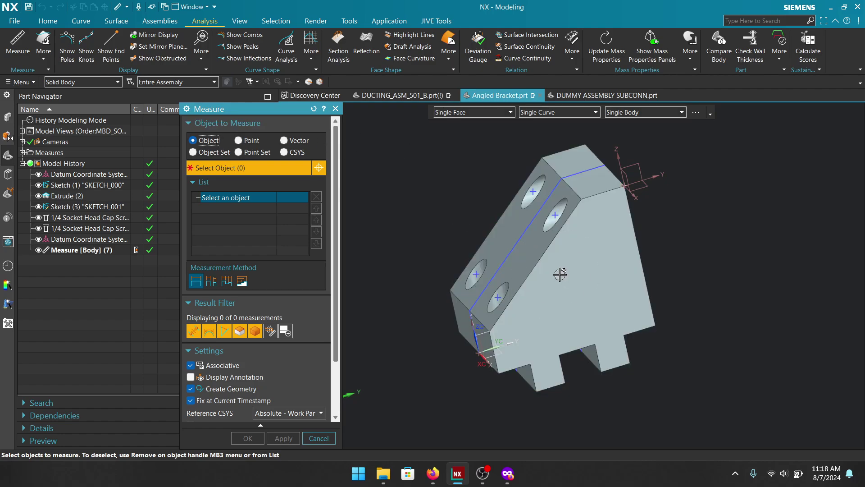
{"action": "middle_click_drag", "start_coordinate": [669, 265], "coordinate": [638, 247]}
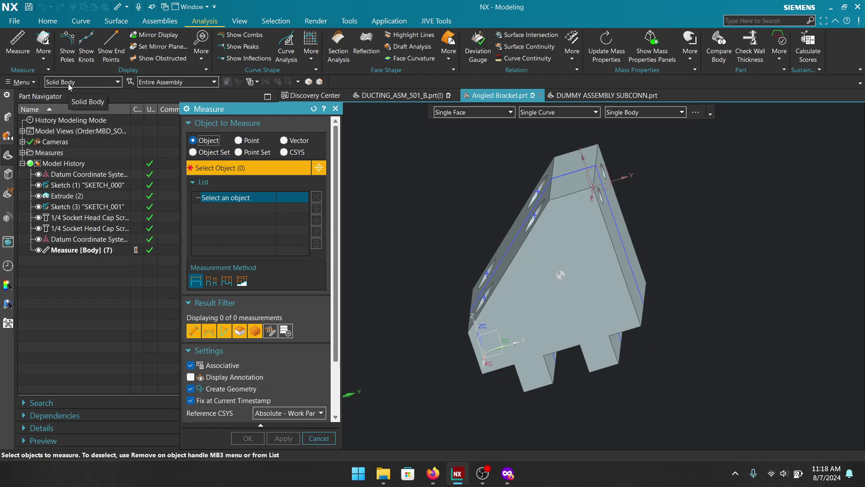
{"action": "left_click", "coordinate": [314, 109]}
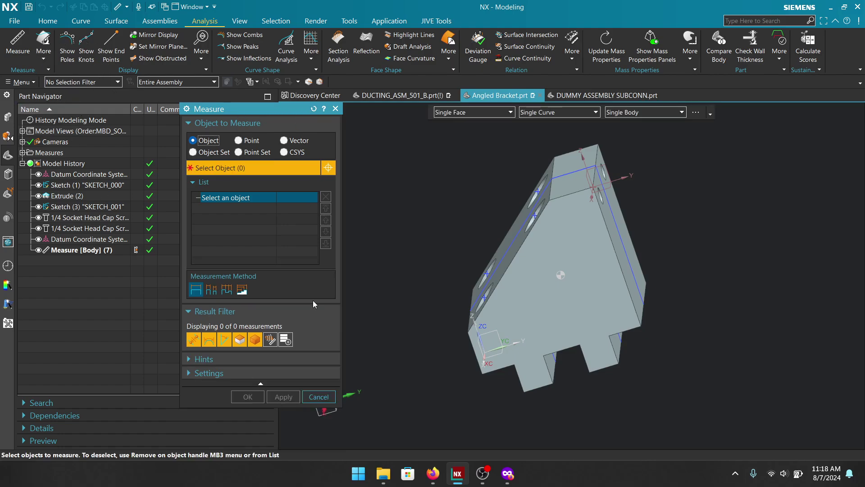
{"action": "left_click", "coordinate": [198, 373]}
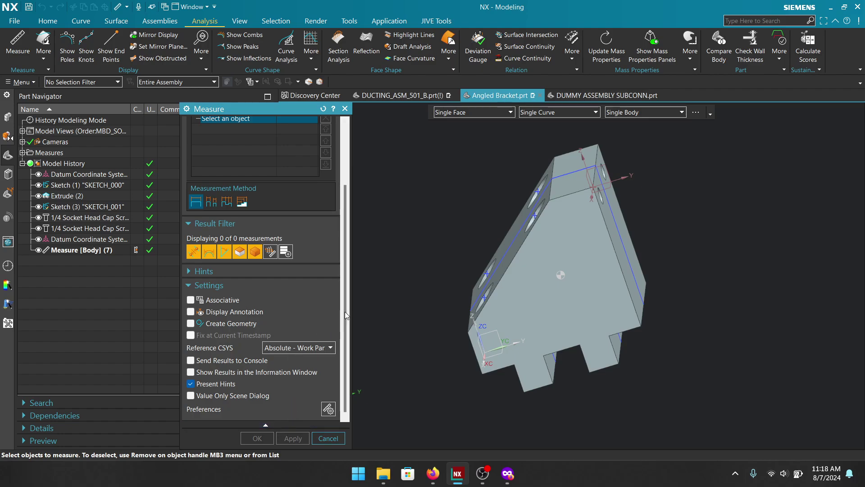
- Measure the minimum distance from the centre of mass point to the bracket's back face with the hole openings, without saving it
{"action": "scroll", "coordinate": [337, 203], "scroll_direction": "up", "scroll_amount": 3}
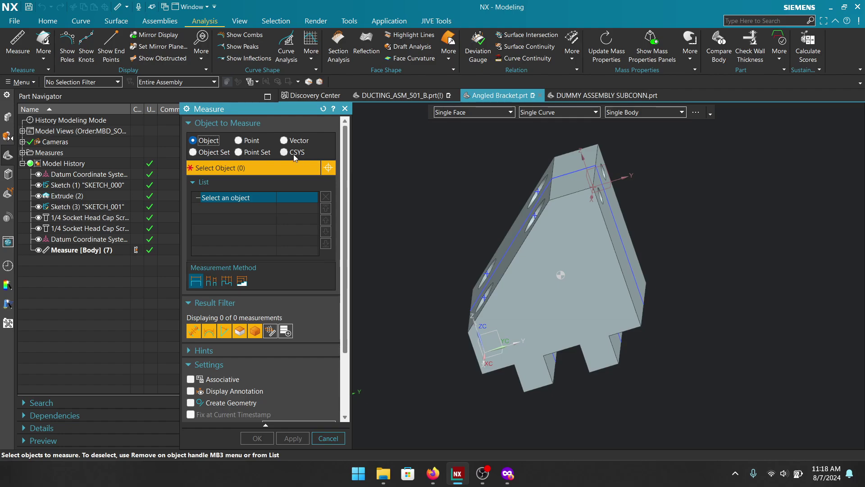
{"action": "left_click", "coordinate": [246, 143]}
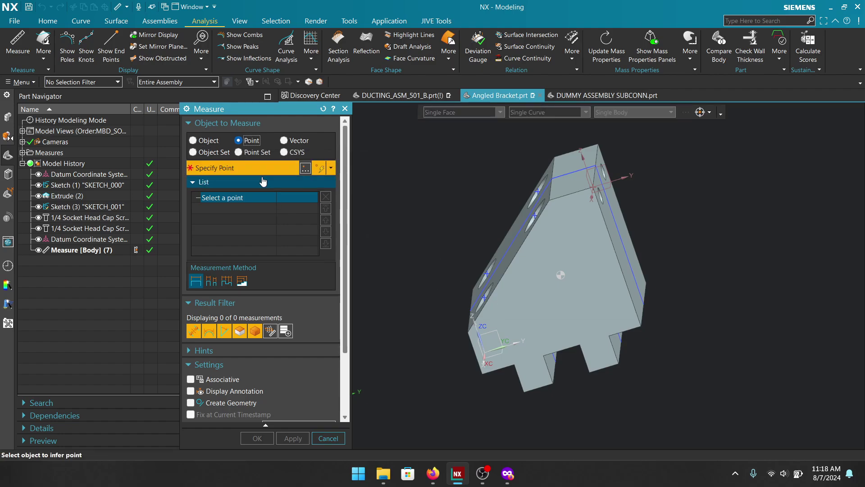
{"action": "left_click", "coordinate": [561, 275]}
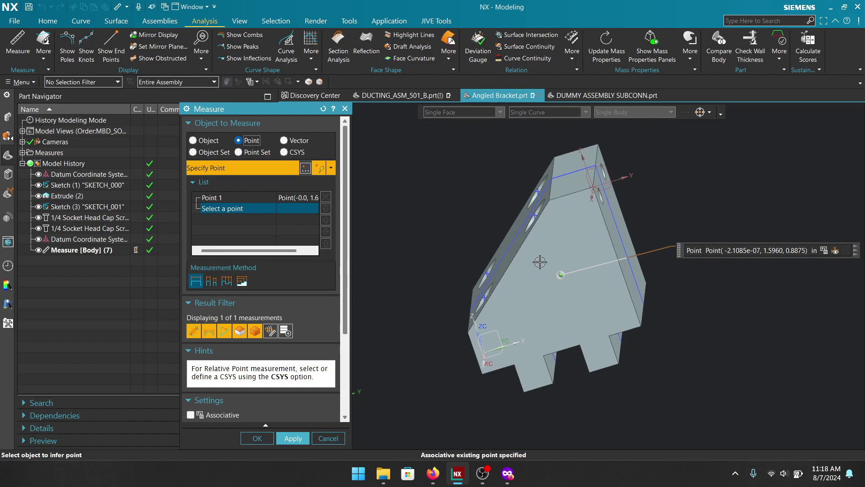
{"action": "left_click", "coordinate": [193, 141]}
{"action": "middle_click_drag", "start_coordinate": [699, 310], "coordinate": [621, 290]}
{"action": "left_click", "coordinate": [622, 290]}
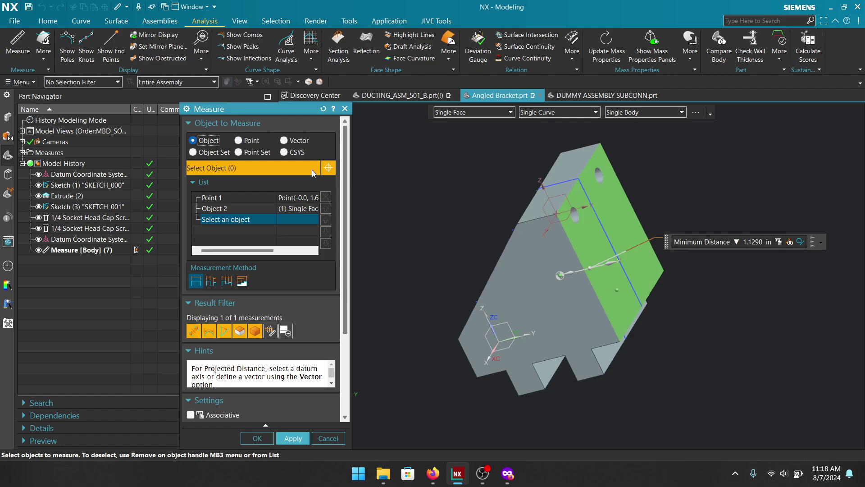
{"action": "left_click", "coordinate": [323, 108]}
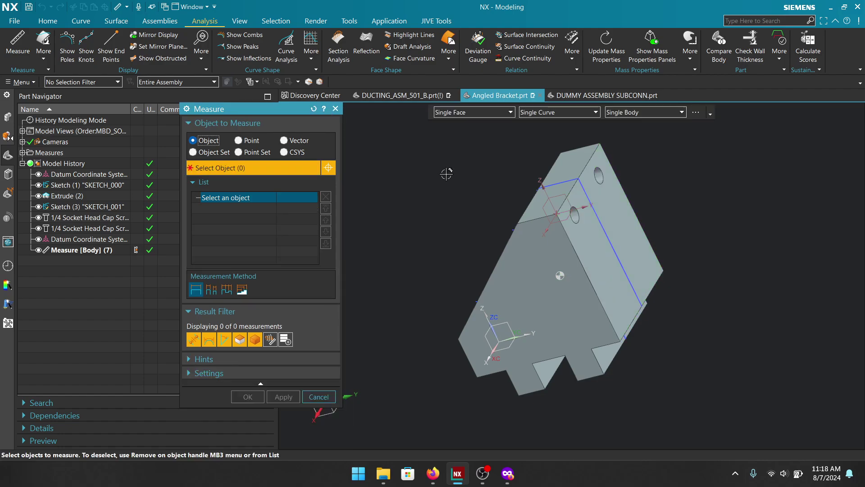
{"action": "left_click", "coordinate": [336, 109]}
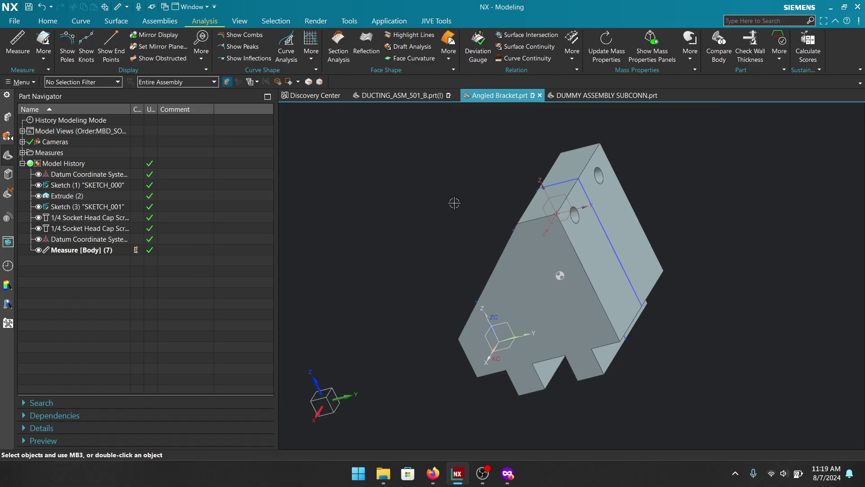
- Open the part's expressions and highlight the measurement formulas of p240 to p243
{"action": "left_click", "coordinate": [352, 23]}
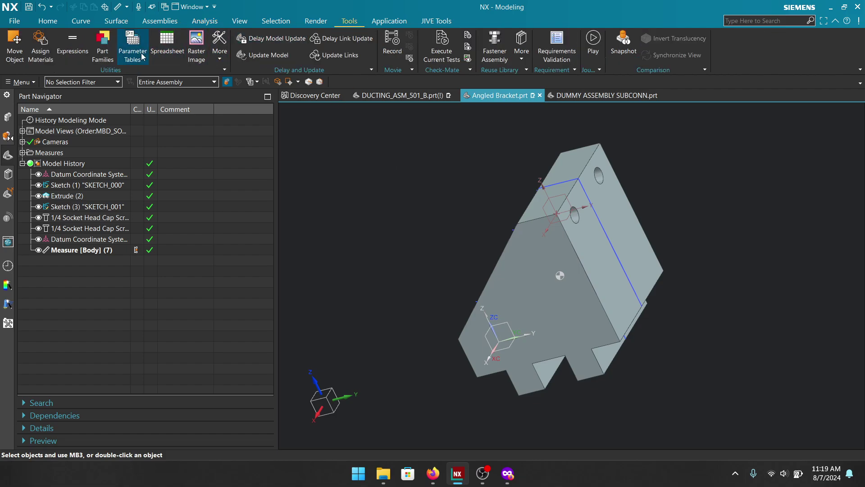
{"action": "left_click", "coordinate": [72, 43]}
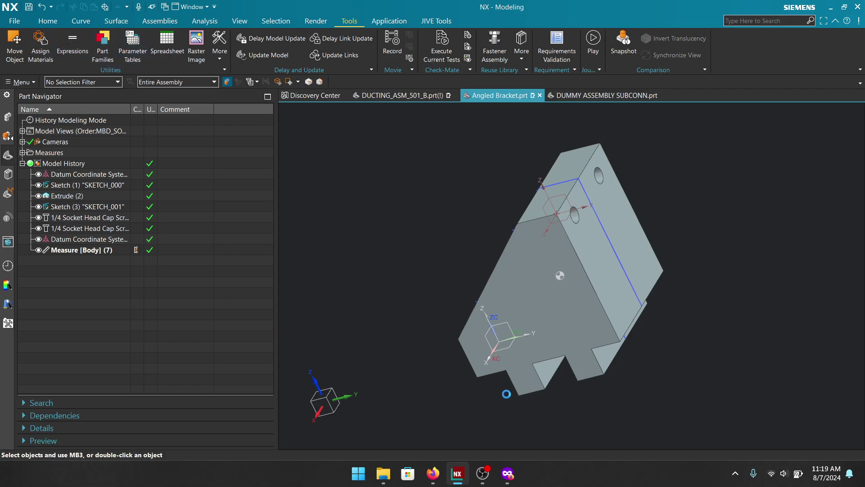
{"action": "scroll", "coordinate": [397, 203], "scroll_direction": "down", "scroll_amount": 4}
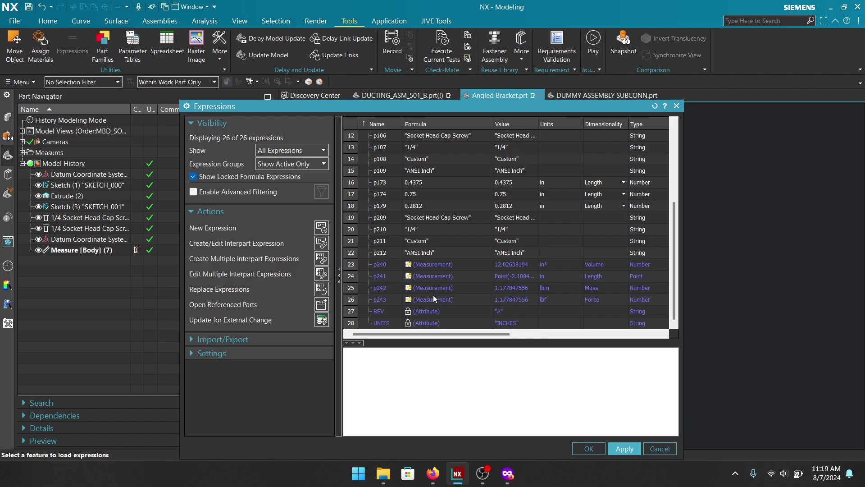
{"action": "left_click_drag", "start_coordinate": [433, 299], "coordinate": [434, 276]}
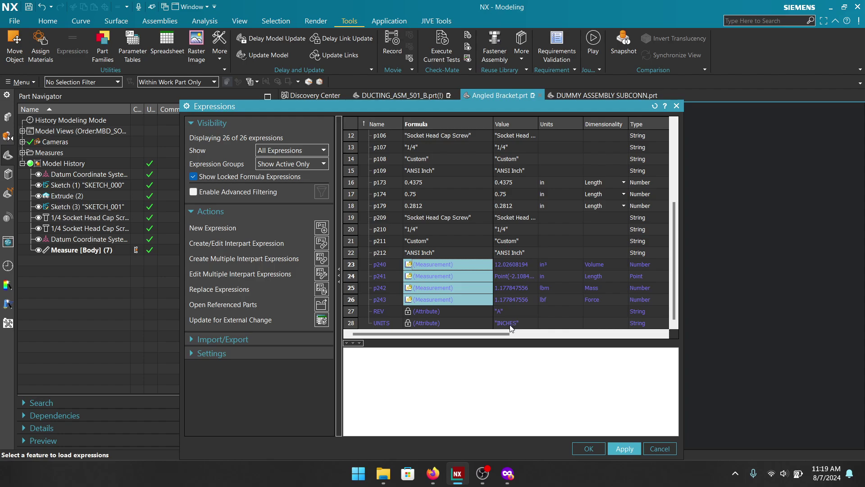
- Rename expression p240 as volume, accept the expressions and expand the Measures group in the Part Navigator
{"action": "double_click", "coordinate": [388, 265]}
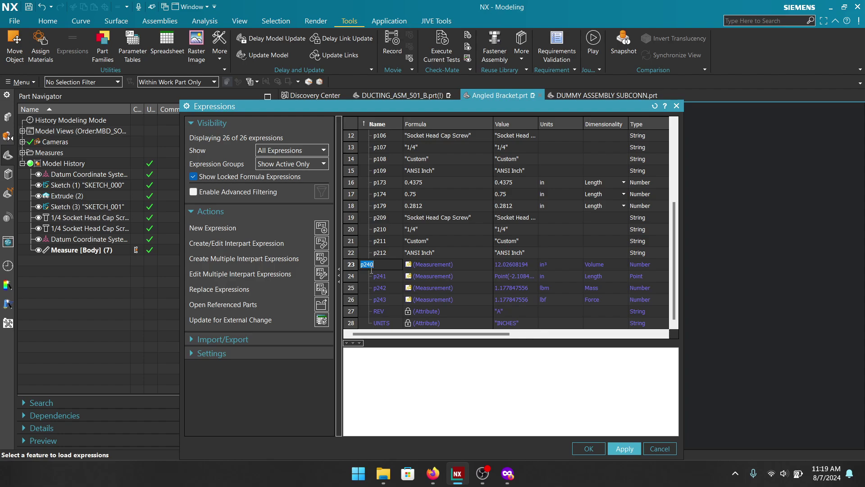
{"action": "type", "text": "volume"}
{"action": "key", "text": "Return"}
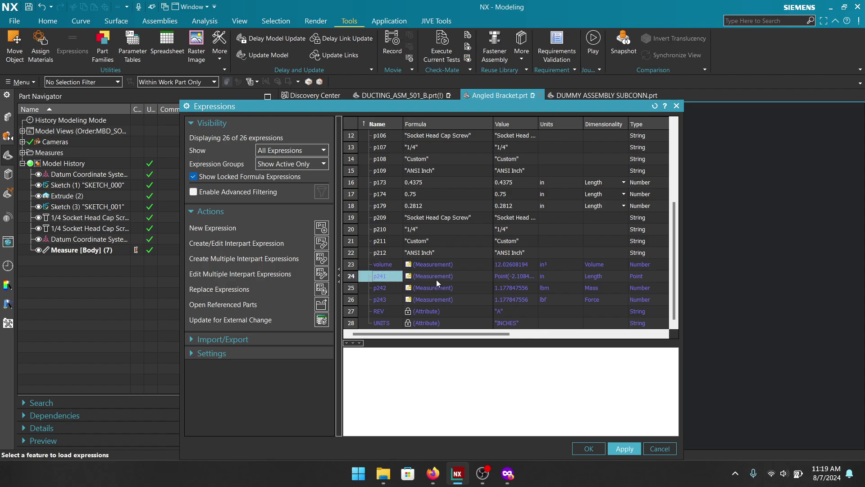
{"action": "left_click", "coordinate": [590, 448]}
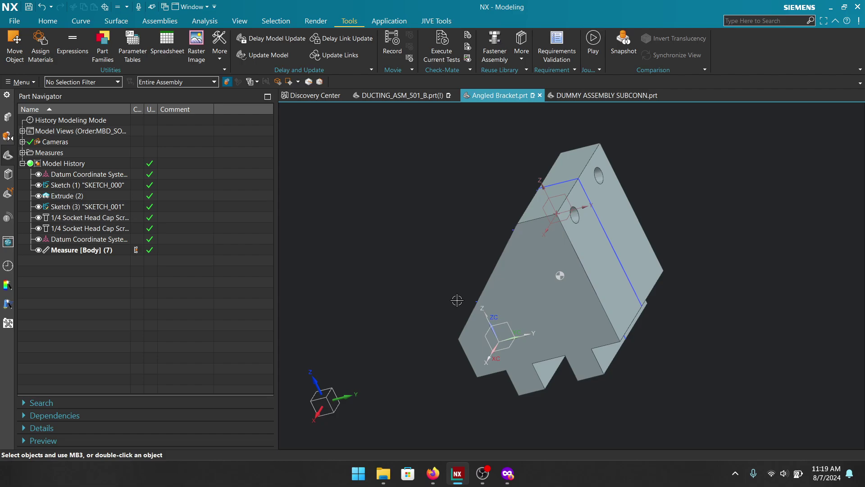
{"action": "left_click", "coordinate": [23, 152]}
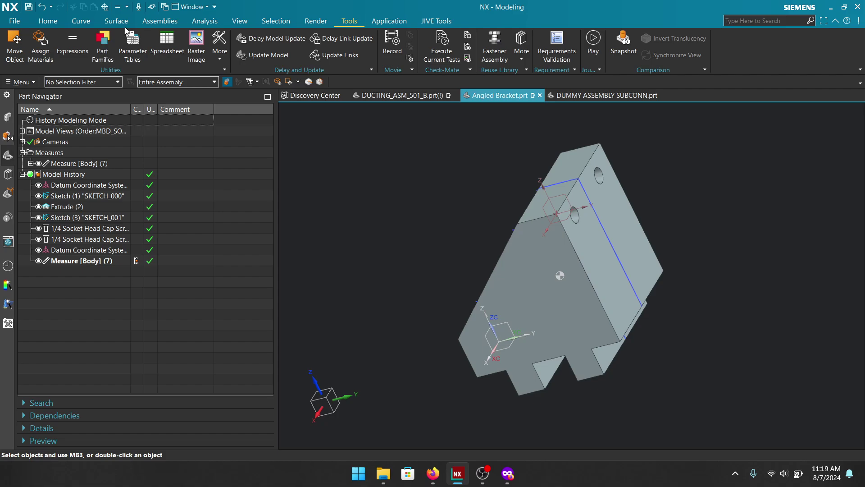
- Start a new object measurement on the bracket and set its measurement method to Pairs of Objects
{"action": "left_click", "coordinate": [161, 21]}
{"action": "left_click", "coordinate": [205, 21]}
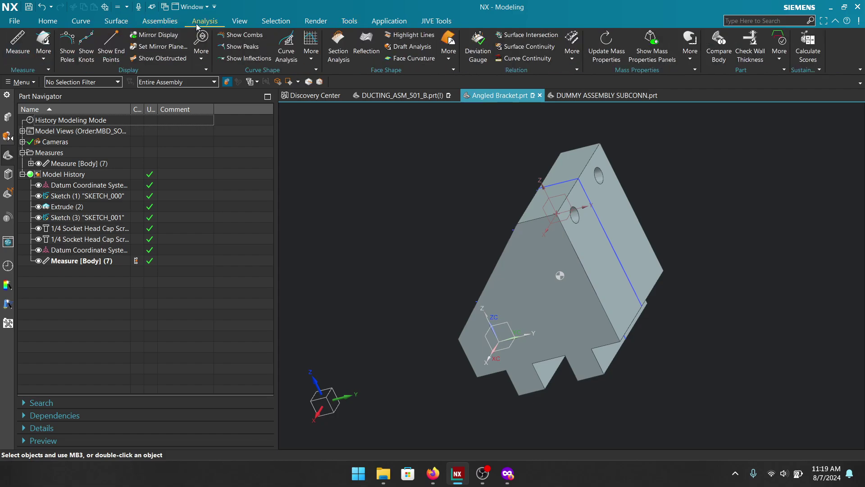
{"action": "left_click", "coordinate": [13, 51]}
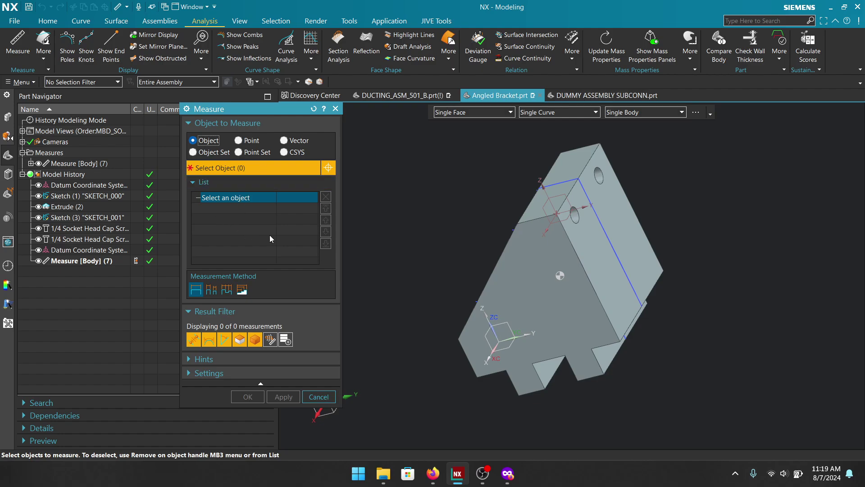
{"action": "left_click", "coordinate": [208, 374]}
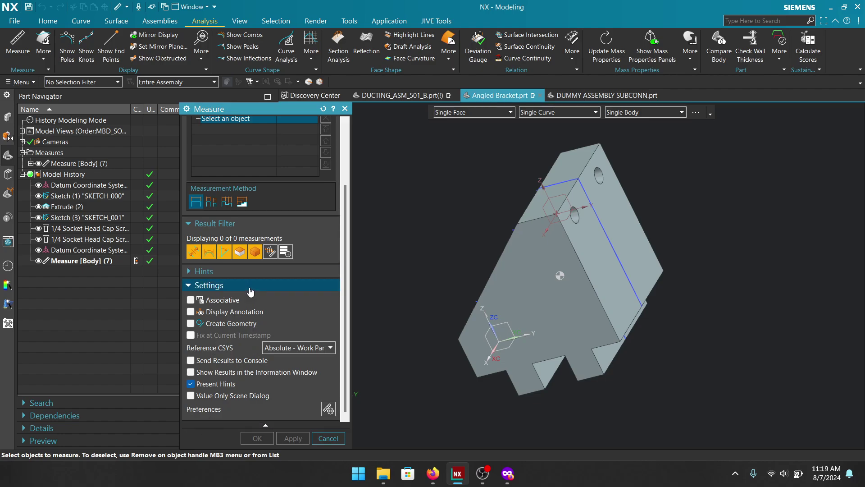
{"action": "left_click", "coordinate": [230, 292]}
{"action": "left_click", "coordinate": [209, 370]}
{"action": "left_click", "coordinate": [209, 284]}
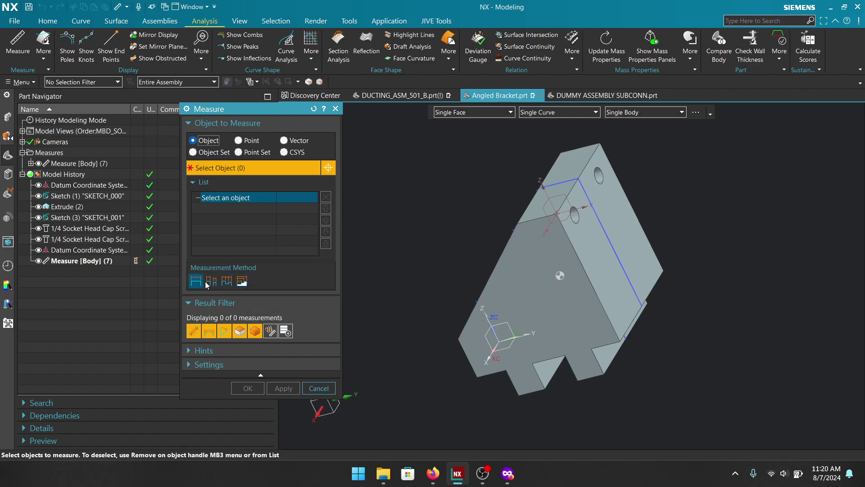
{"action": "middle_click_drag", "start_coordinate": [434, 218], "coordinate": [426, 256]}
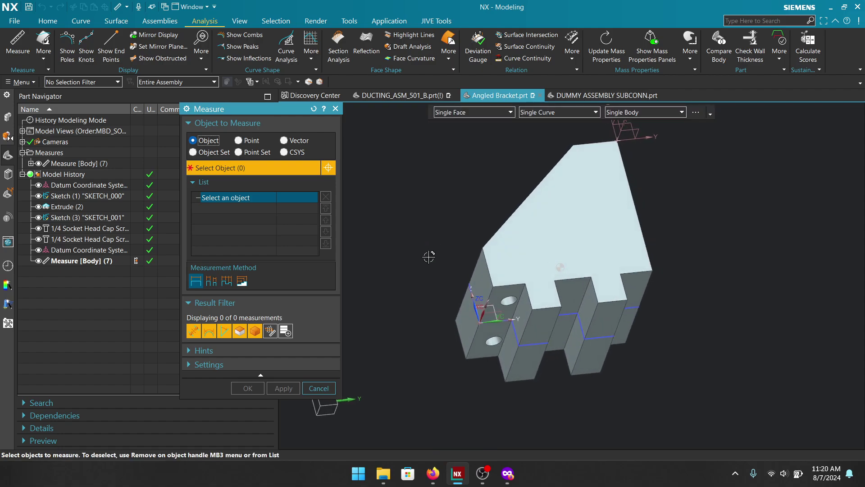
{"action": "left_click", "coordinate": [215, 285]}
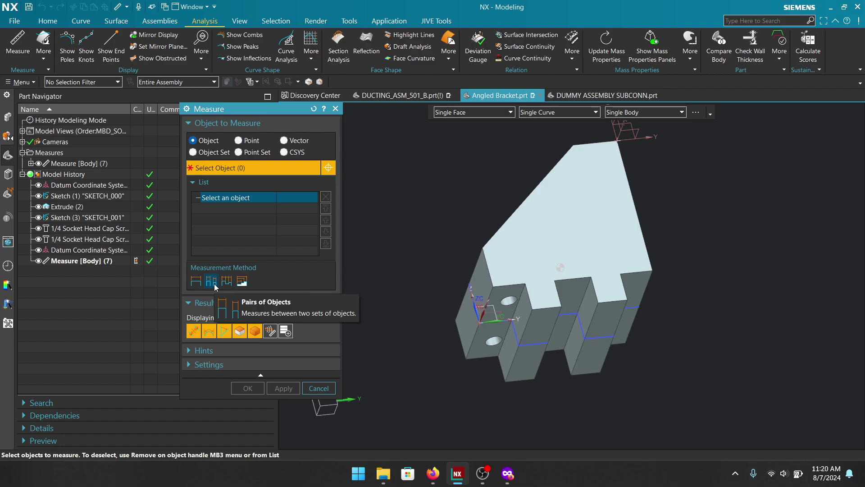
- Exclude angle results and measure the distance between the opposite side faces of the bracket's first leg
{"action": "scroll", "coordinate": [503, 322], "scroll_direction": "up", "scroll_amount": 2}
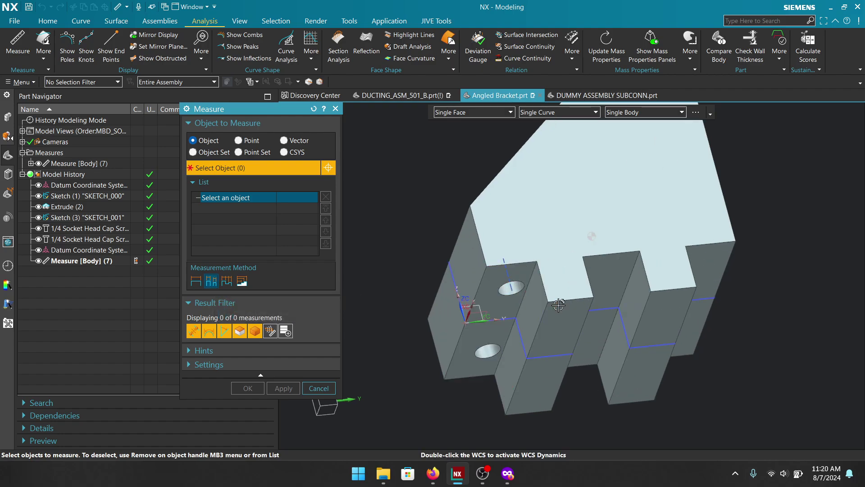
{"action": "middle_click_drag", "start_coordinate": [695, 352], "coordinate": [711, 379]}
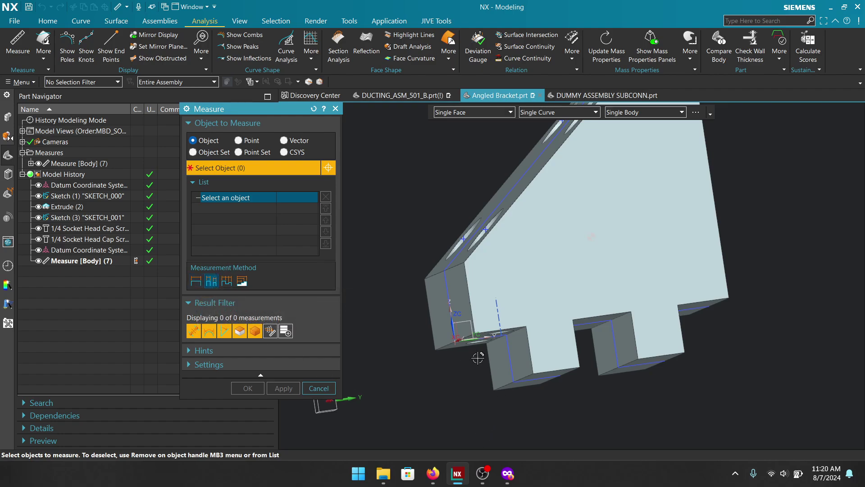
{"action": "left_click", "coordinate": [223, 335]}
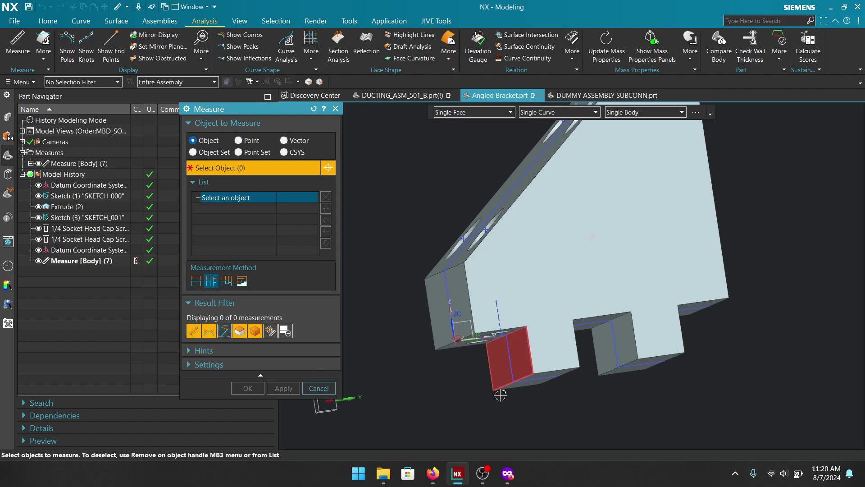
{"action": "left_click", "coordinate": [522, 356]}
{"action": "middle_click_drag", "start_coordinate": [522, 358], "coordinate": [581, 374]}
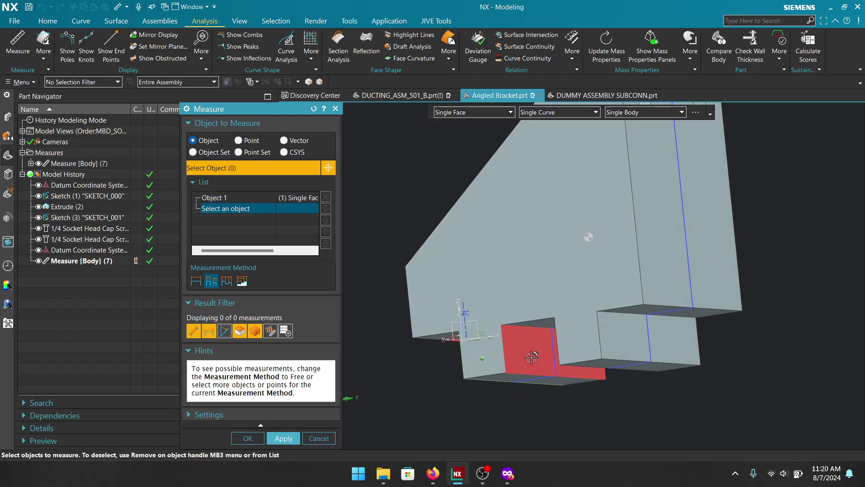
{"action": "left_click", "coordinate": [582, 374]}
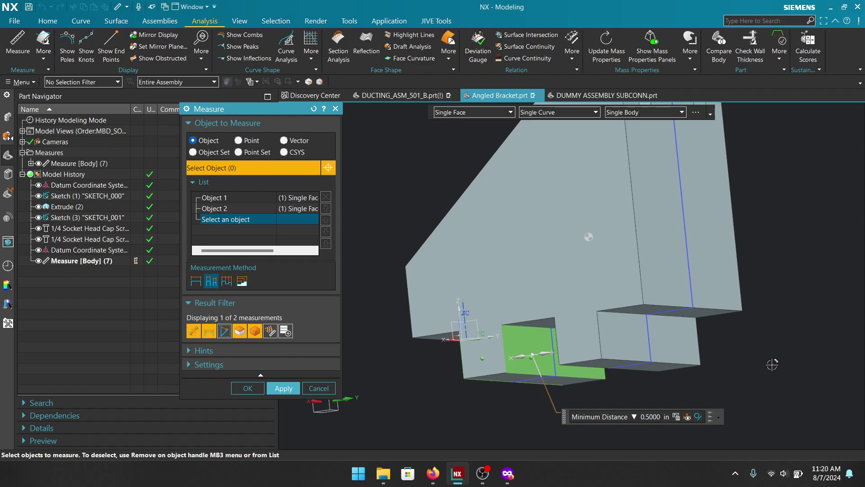
- Add the two opposite side faces of the bracket's second leg as another measured pair
{"action": "middle_click_drag", "start_coordinate": [773, 364], "coordinate": [734, 371]}
{"action": "left_click", "coordinate": [620, 352]}
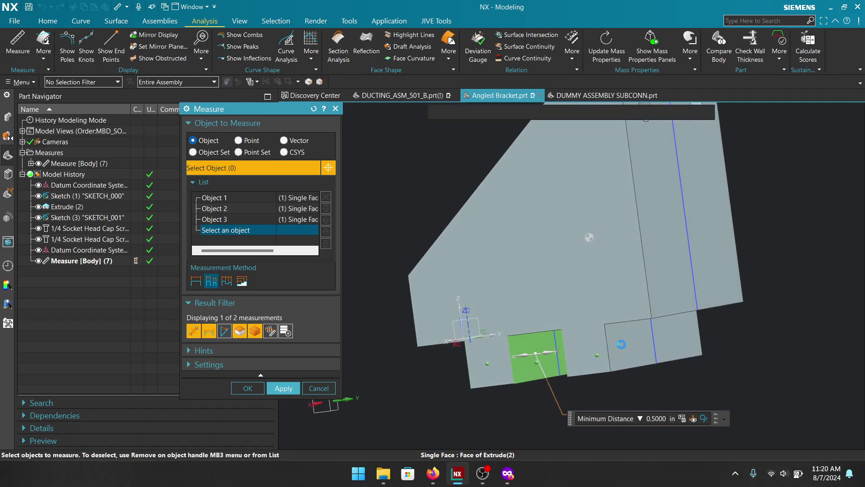
{"action": "left_click", "coordinate": [648, 342]}
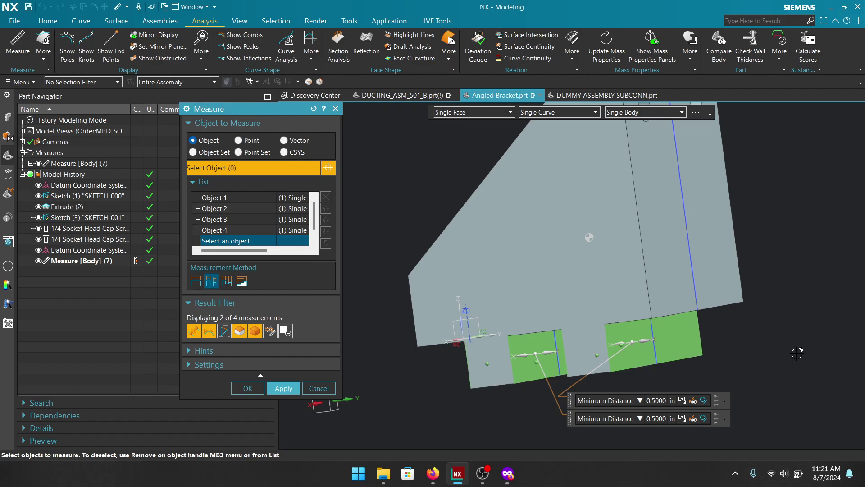
- Add the bracket's two opposite outer side faces as a third measured pair
{"action": "middle_click_drag", "start_coordinate": [755, 344], "coordinate": [762, 293]}
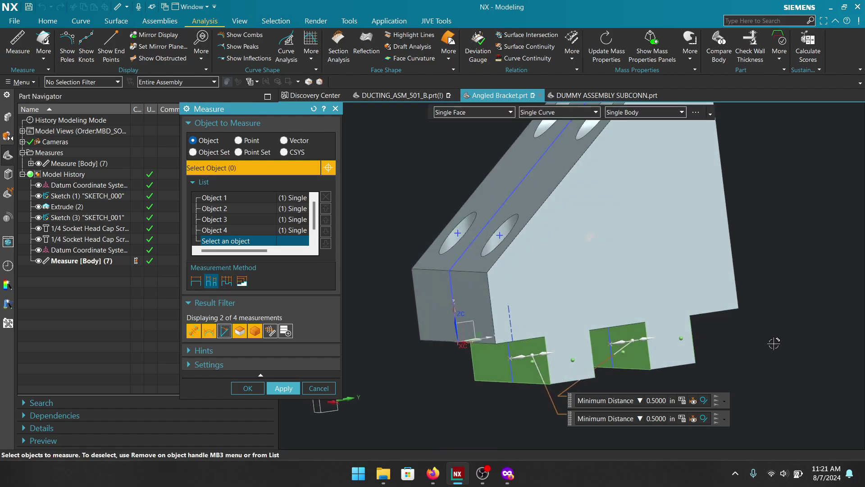
{"action": "left_click", "coordinate": [430, 300]}
{"action": "middle_click_drag", "start_coordinate": [798, 266], "coordinate": [761, 266]}
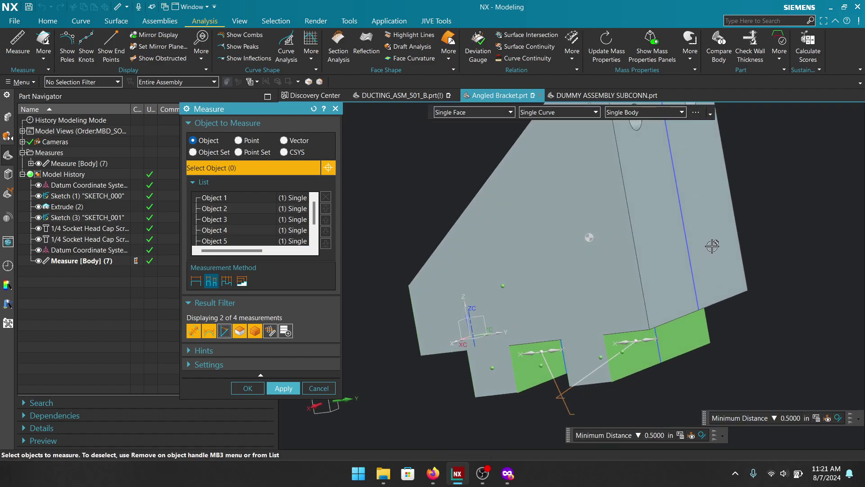
{"action": "left_click", "coordinate": [676, 203]}
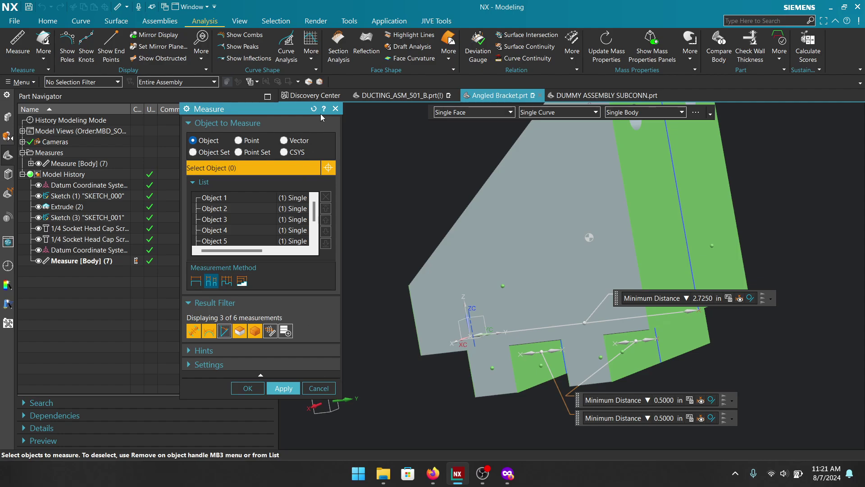
- View the bracket's profile straight on and arrange the three distance dimensions clear of one another, with their dimension lines below the legs
{"action": "left_click_drag", "start_coordinate": [280, 111], "coordinate": [191, 114]}
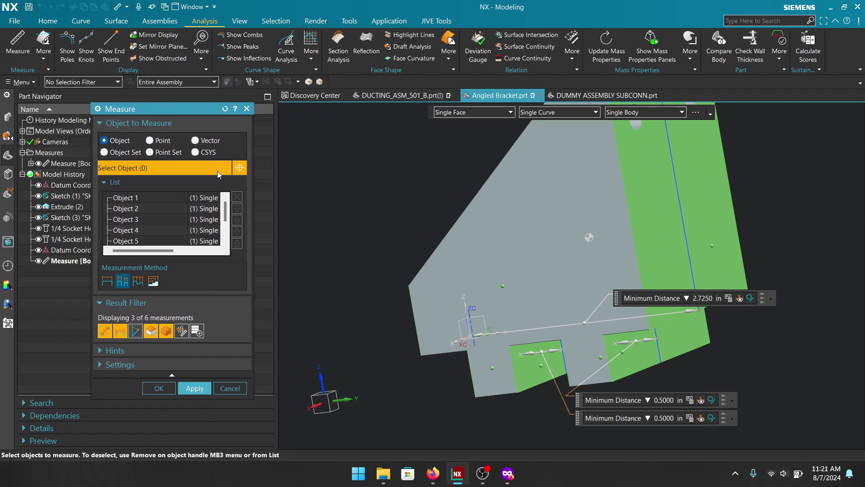
{"action": "left_click", "coordinate": [323, 399]}
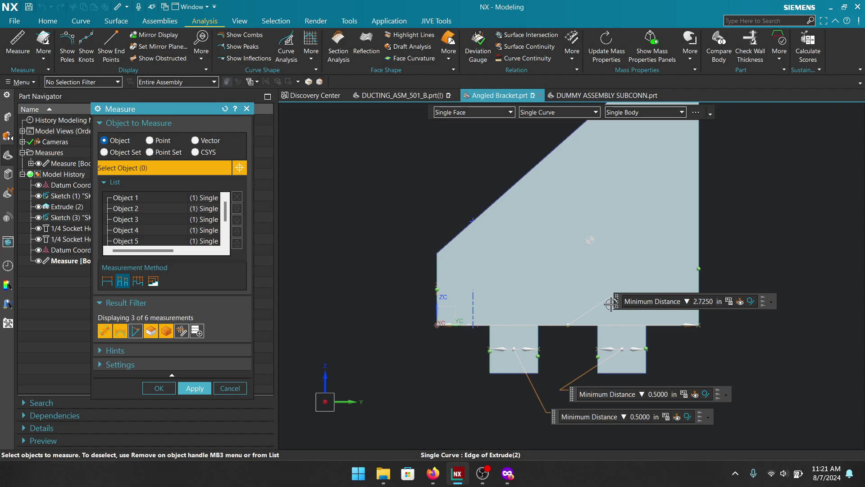
{"action": "left_click_drag", "start_coordinate": [615, 299], "coordinate": [645, 184]}
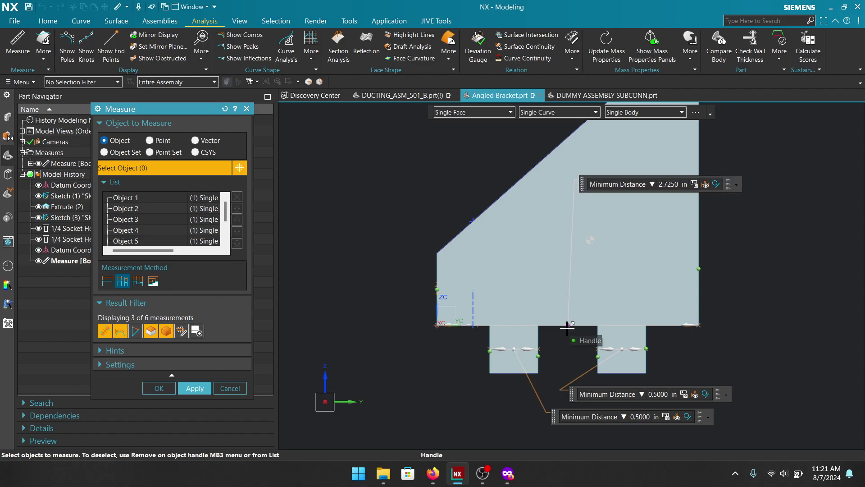
{"action": "left_click_drag", "start_coordinate": [567, 324], "coordinate": [585, 439]}
{"action": "scroll", "coordinate": [667, 323], "scroll_direction": "down", "scroll_amount": 3}
{"action": "scroll", "coordinate": [634, 403], "scroll_direction": "up", "scroll_amount": 4}
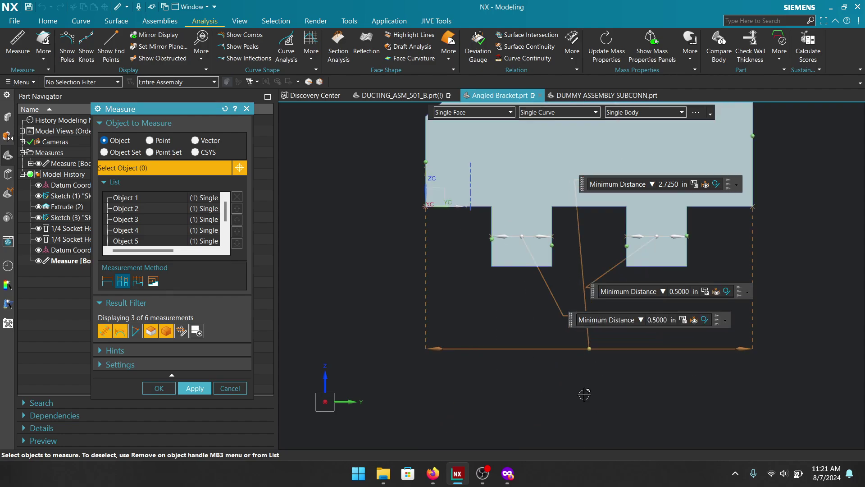
{"action": "left_click_drag", "start_coordinate": [601, 291], "coordinate": [655, 297]}
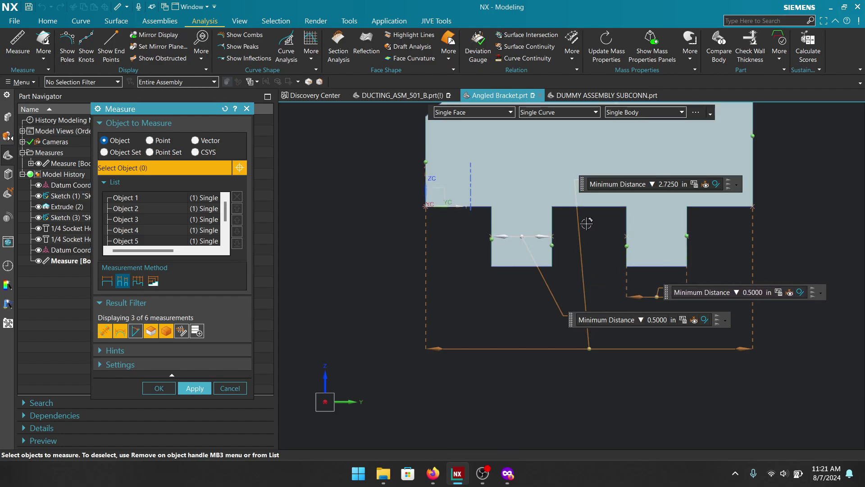
{"action": "left_click_drag", "start_coordinate": [522, 236], "coordinate": [514, 307]}
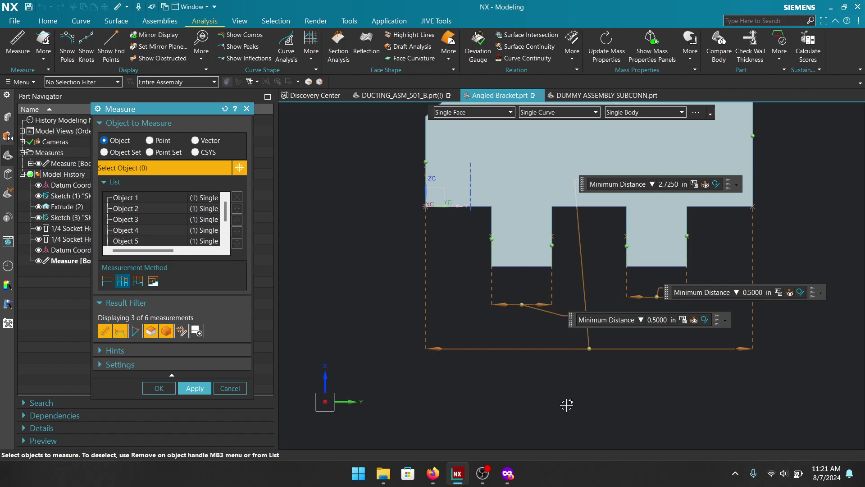
- Start a fresh Chain of Objects measurement without angle results, from the outer face on the sloped side to the first leg's near side face
{"action": "left_click", "coordinate": [225, 109]}
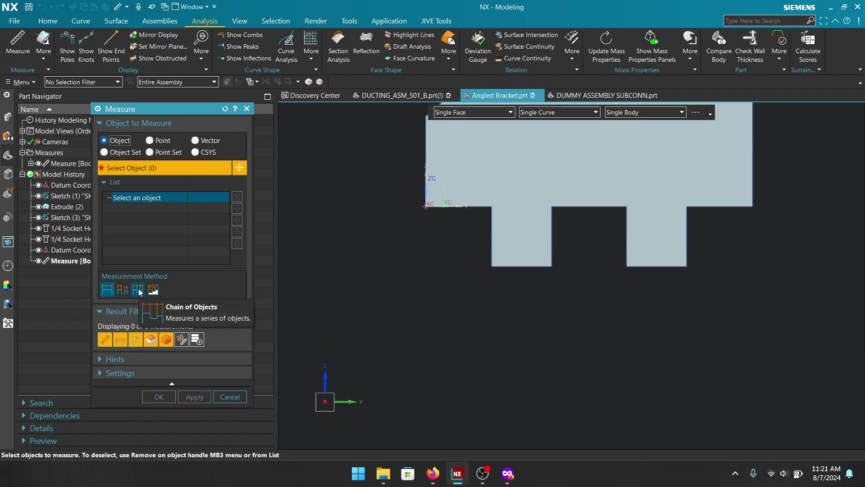
{"action": "left_click", "coordinate": [139, 291]}
{"action": "middle_click_drag", "start_coordinate": [398, 251], "coordinate": [432, 262]}
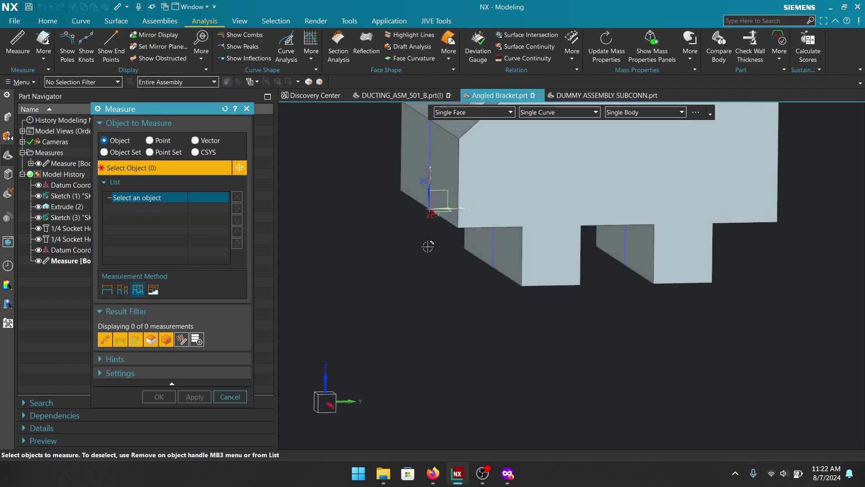
{"action": "left_click", "coordinate": [412, 164]}
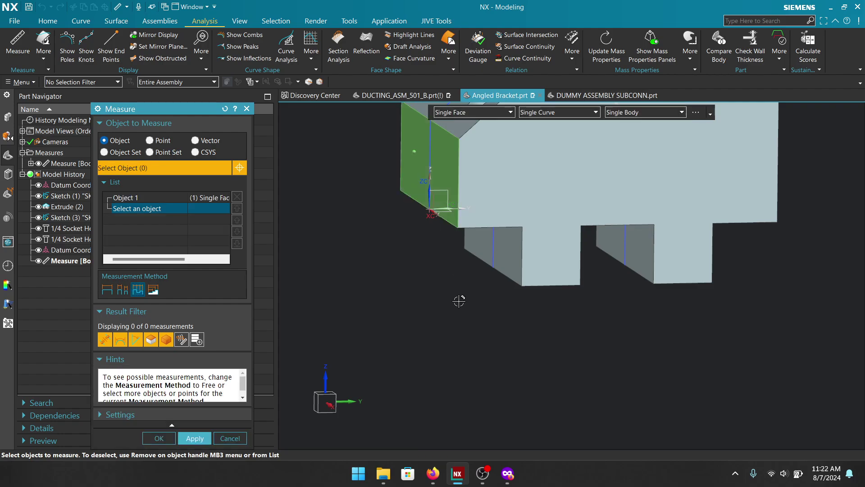
{"action": "middle_click_drag", "start_coordinate": [460, 298], "coordinate": [505, 249]}
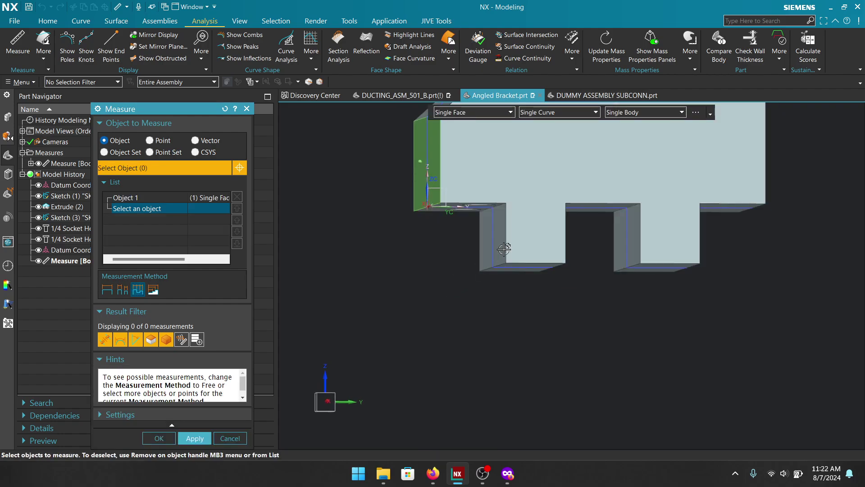
{"action": "left_click", "coordinate": [135, 339]}
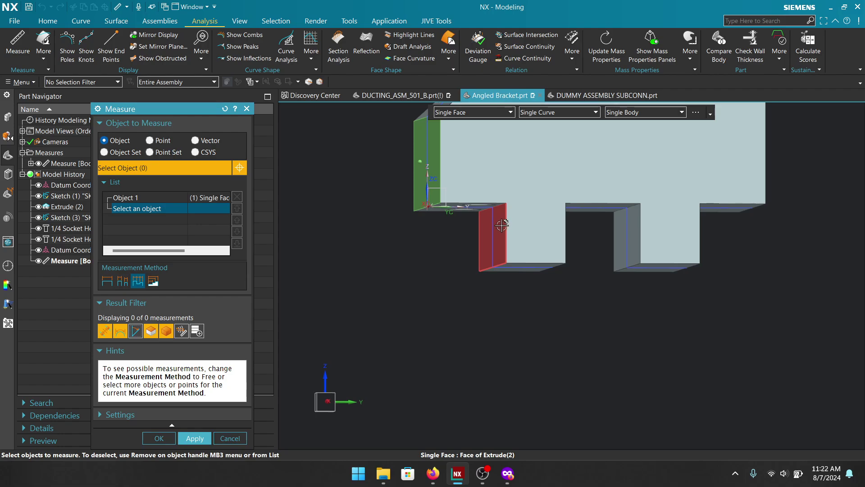
{"action": "left_click", "coordinate": [501, 225]}
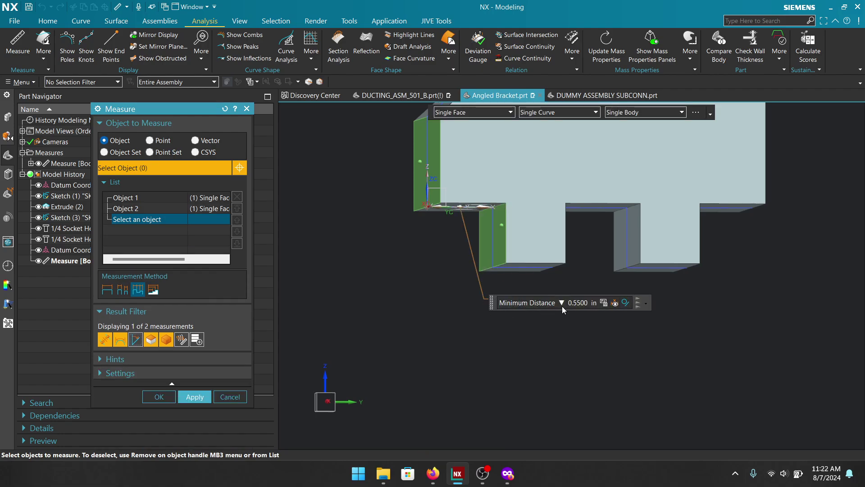
- Extend the measurement chain through the first leg's far side, both sides of the second leg and the bracket's opposite outer face
{"action": "middle_click_drag", "start_coordinate": [692, 384], "coordinate": [686, 384]}
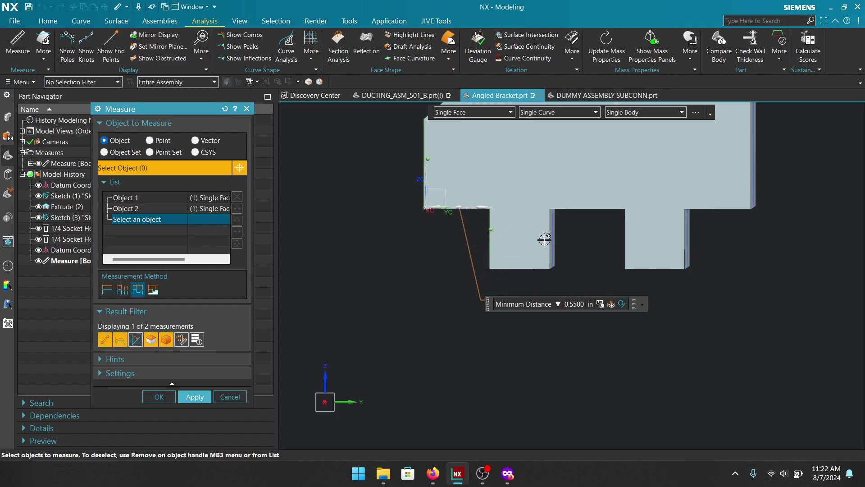
{"action": "middle_click_drag", "start_coordinate": [581, 242], "coordinate": [560, 243]}
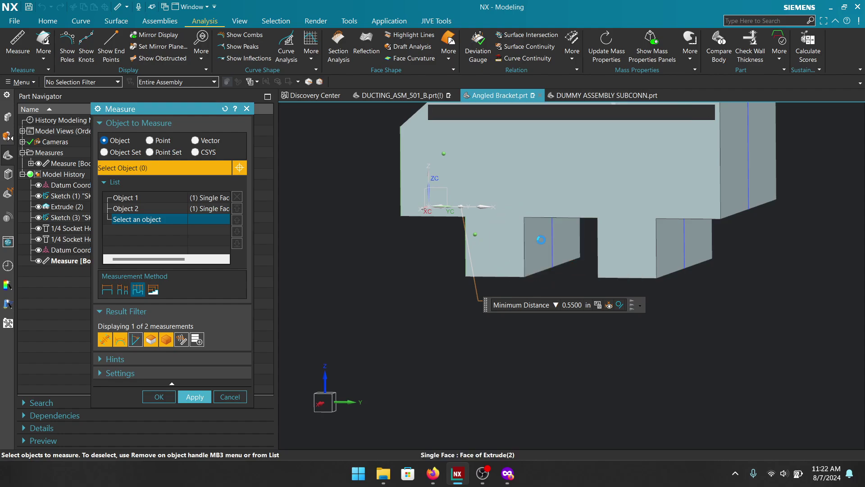
{"action": "left_click", "coordinate": [537, 243]}
{"action": "middle_click_drag", "start_coordinate": [512, 356], "coordinate": [547, 323]}
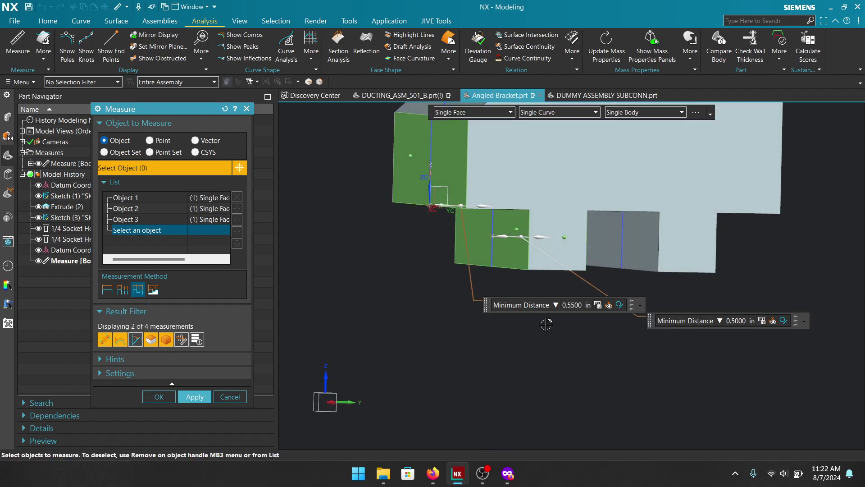
{"action": "left_click", "coordinate": [611, 245]}
{"action": "middle_click_drag", "start_coordinate": [610, 245], "coordinate": [671, 245]}
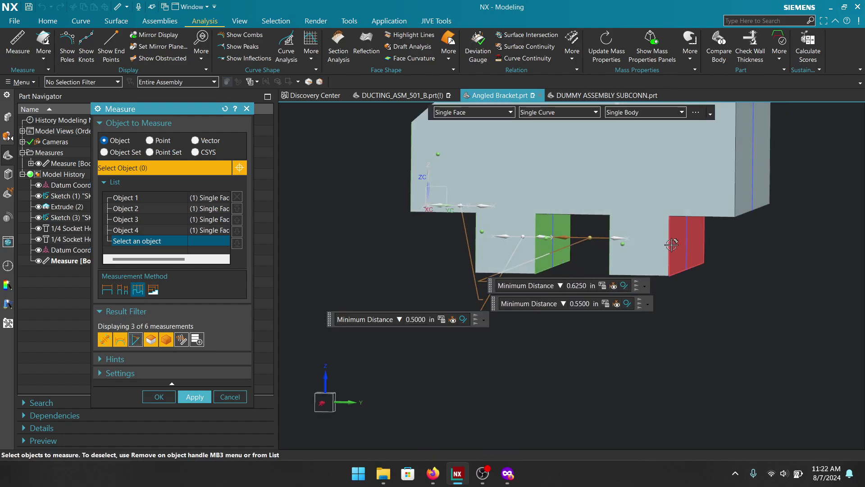
{"action": "left_click", "coordinate": [676, 246]}
{"action": "left_click", "coordinate": [752, 167]}
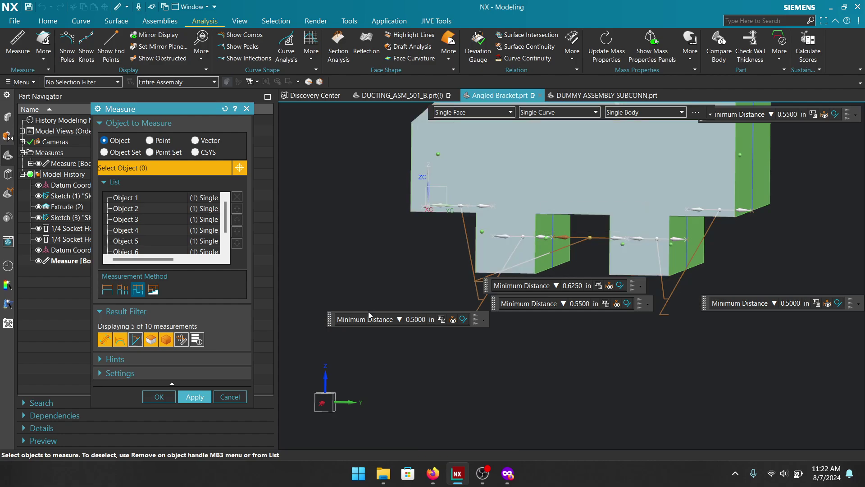
- Reset the measurement, switch to the reference object method with 1 reference, and pick the outer face below the slope as the reference
{"action": "left_click", "coordinate": [224, 109]}
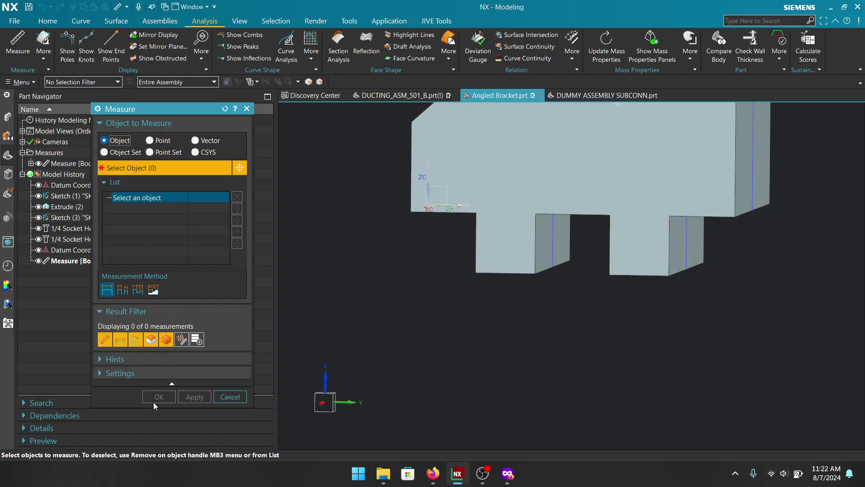
{"action": "left_click", "coordinate": [154, 291]}
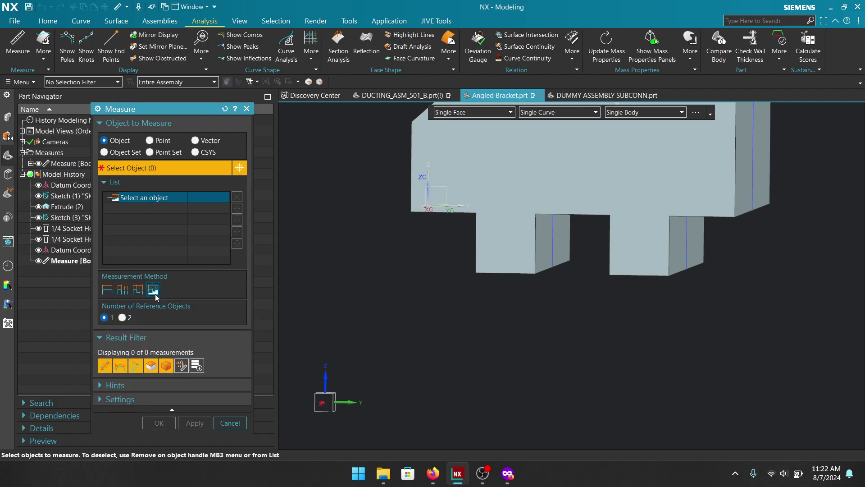
{"action": "mouse_move", "coordinate": [464, 340]}
{"action": "middle_mouse_down"}
{"action": "mouse_move", "coordinate": [488, 346]}
{"action": "mouse_move", "coordinate": [473, 349]}
{"action": "mouse_move", "coordinate": [477, 338]}
{"action": "middle_mouse_up"}
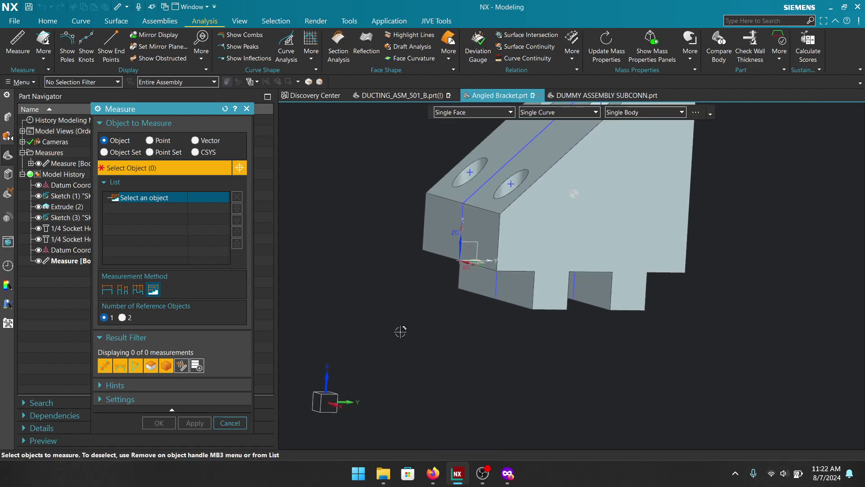
{"action": "left_click", "coordinate": [435, 221]}
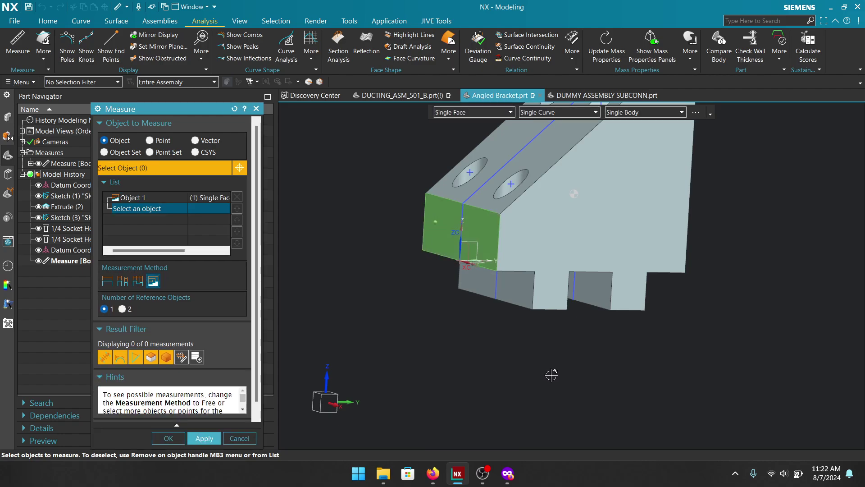
- Measure the distances from the reference face to both side faces of the first leg, excluding angle results
{"action": "middle_click_drag", "start_coordinate": [662, 382], "coordinate": [648, 375]}
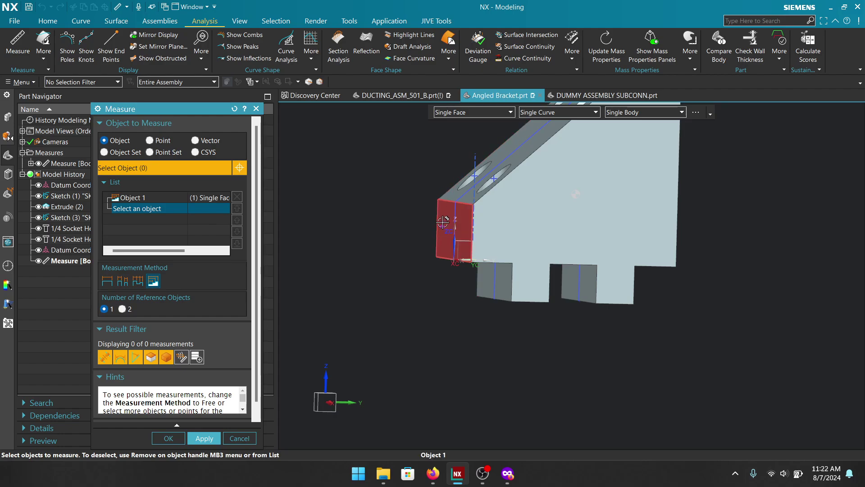
{"action": "middle_click_drag", "start_coordinate": [409, 331], "coordinate": [505, 292]}
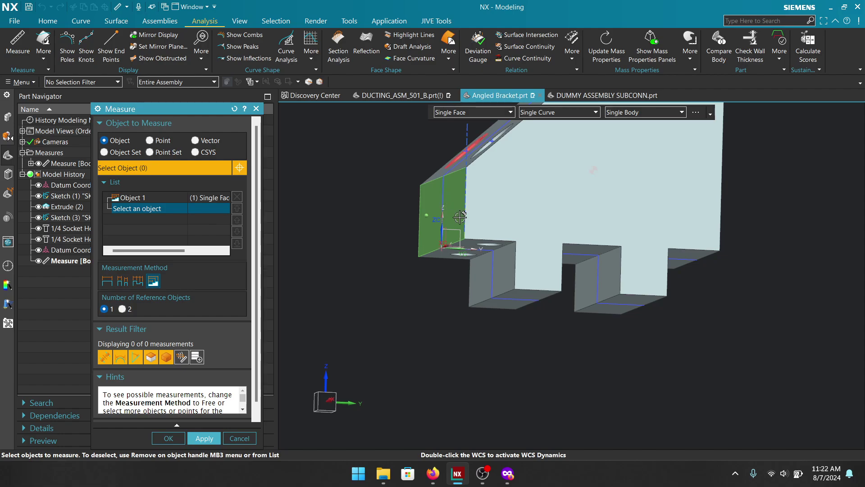
{"action": "left_click", "coordinate": [500, 266]}
{"action": "middle_click_drag", "start_coordinate": [387, 352], "coordinate": [615, 236]}
{"action": "left_click", "coordinate": [135, 356]}
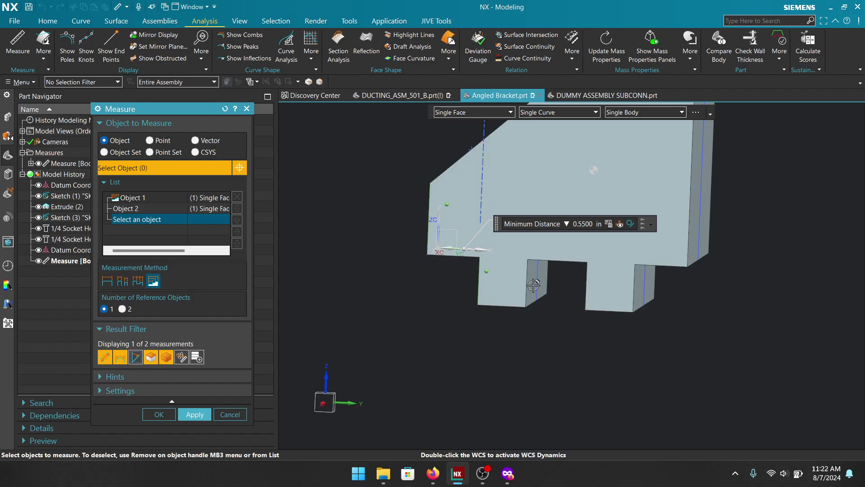
{"action": "mouse_move", "coordinate": [533, 279]}
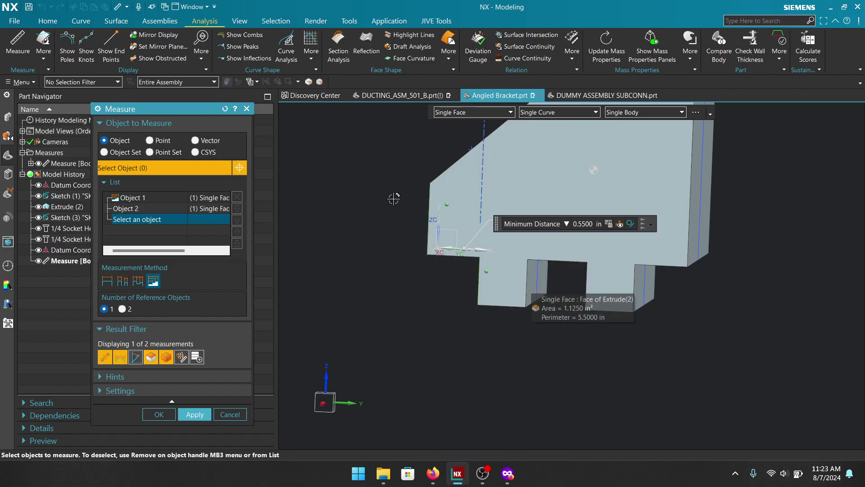
{"action": "left_click", "coordinate": [537, 284]}
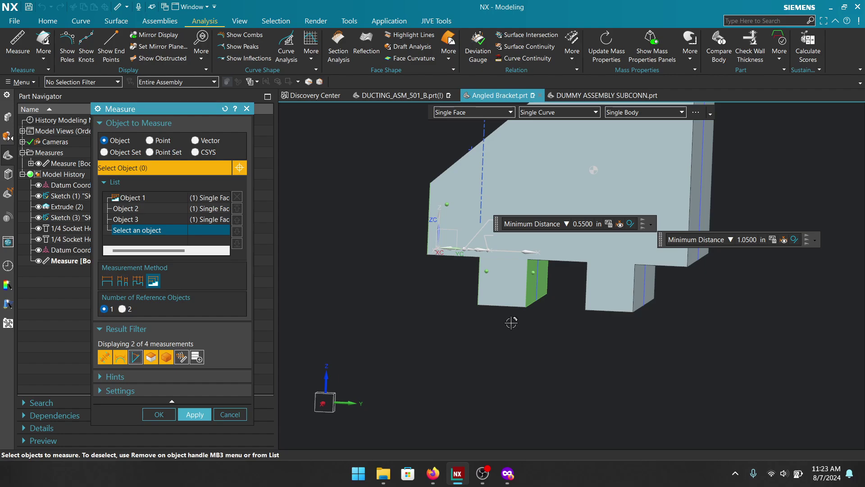
- Reset the Measure settings to clear the picked faces and show the whole bracket
{"action": "left_click", "coordinate": [225, 109]}
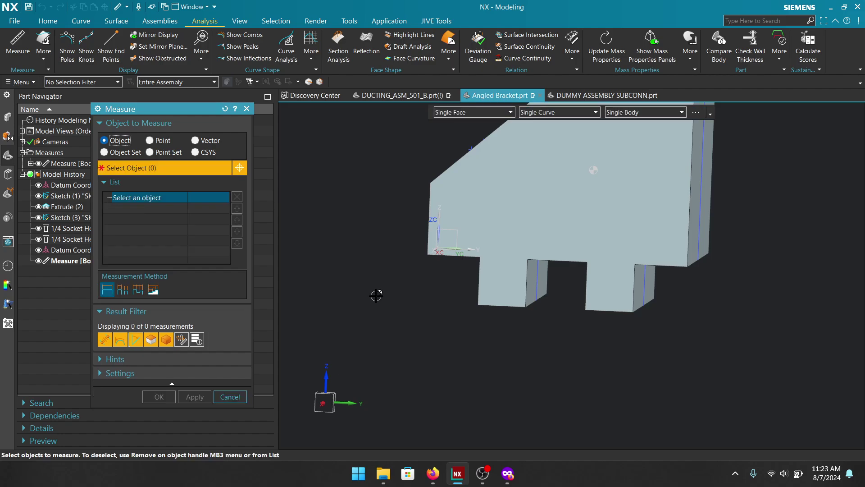
{"action": "middle_click_drag", "start_coordinate": [373, 296], "coordinate": [387, 288]}
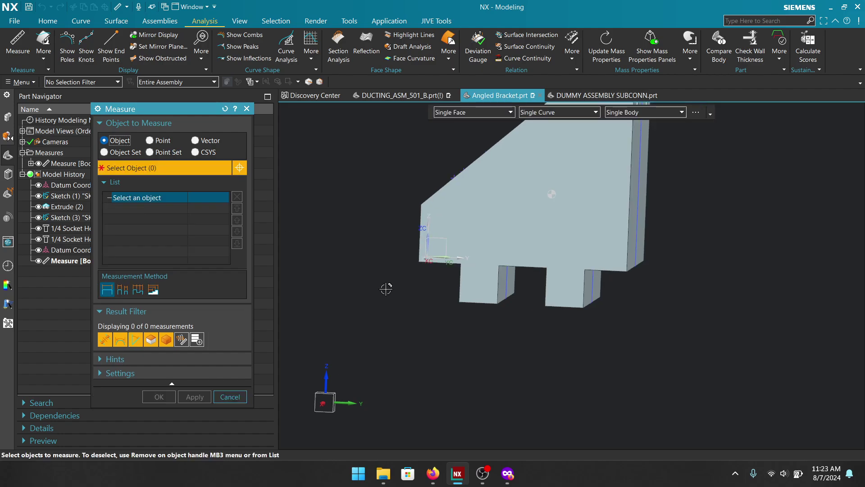
{"action": "left_click", "coordinate": [126, 343]}
{"action": "middle_click_drag", "start_coordinate": [377, 309], "coordinate": [283, 331]}
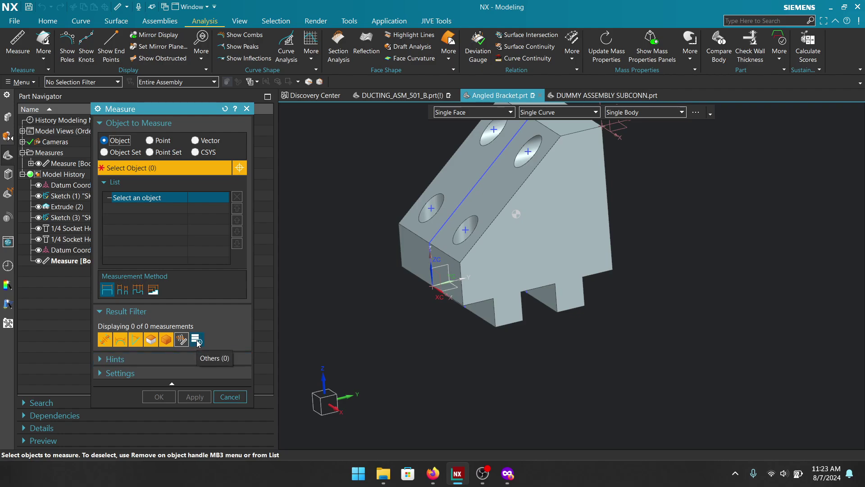
{"action": "scroll", "coordinate": [415, 346], "scroll_direction": "down", "scroll_amount": 3}
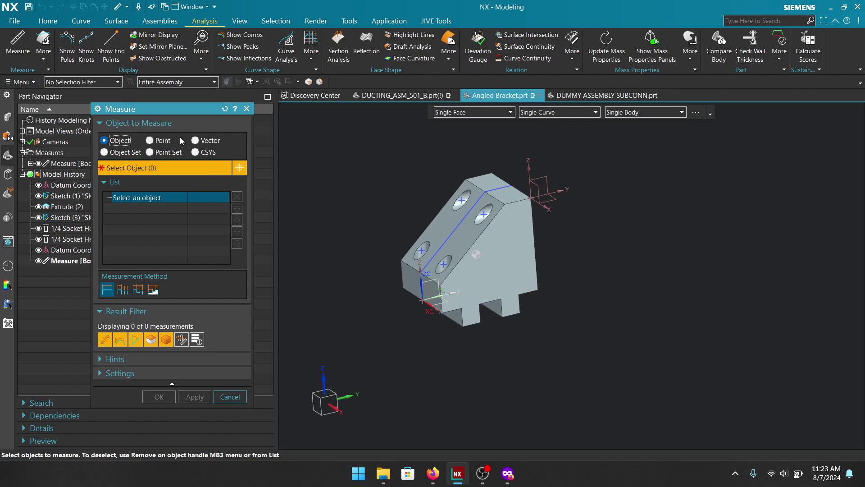
{"action": "scroll", "coordinate": [392, 175], "scroll_direction": "up", "scroll_amount": 1}
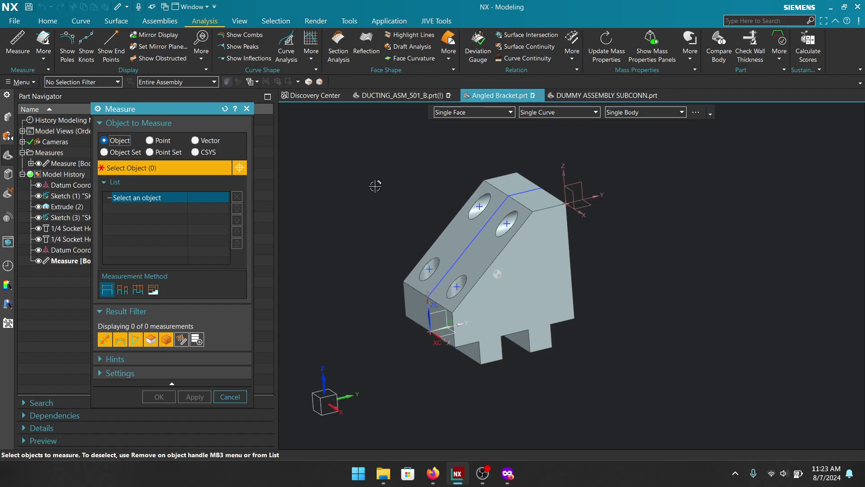
{"action": "scroll", "coordinate": [381, 200], "scroll_direction": "down", "scroll_amount": 3}
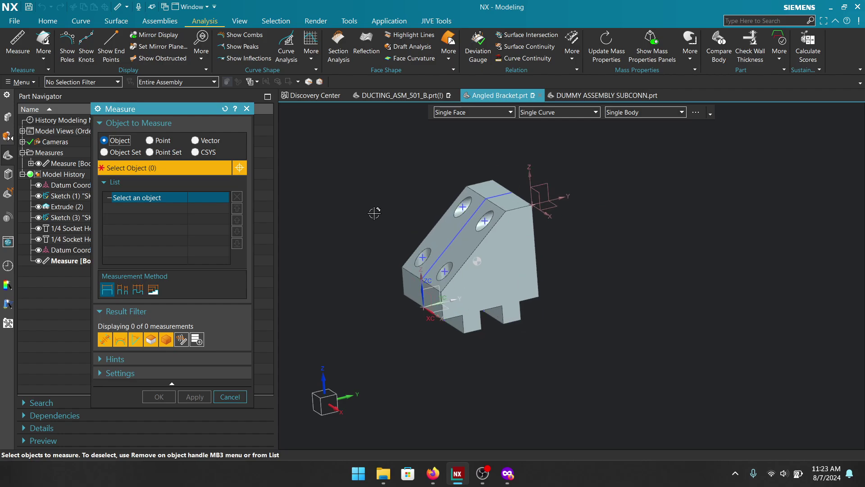
- Limit selection to solid bodies and measure the mass properties of the angled bracket's body
{"action": "left_click", "coordinate": [79, 82]}
{"action": "left_click", "coordinate": [77, 207]}
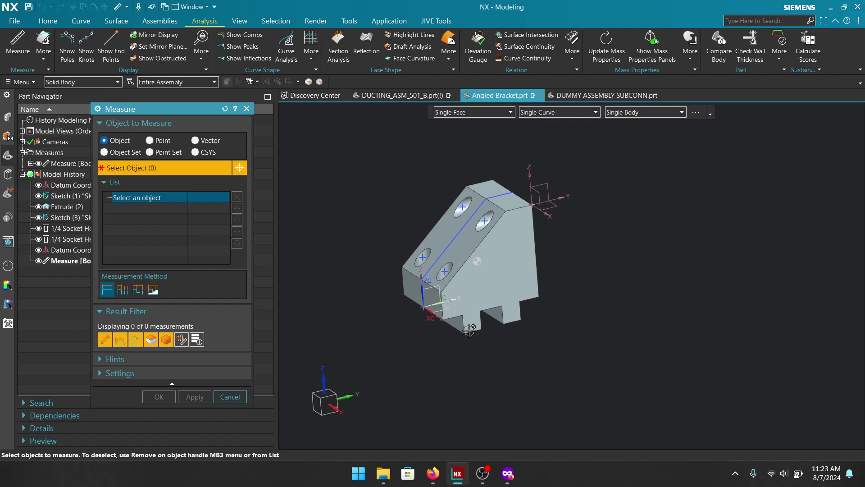
{"action": "left_click", "coordinate": [517, 230]}
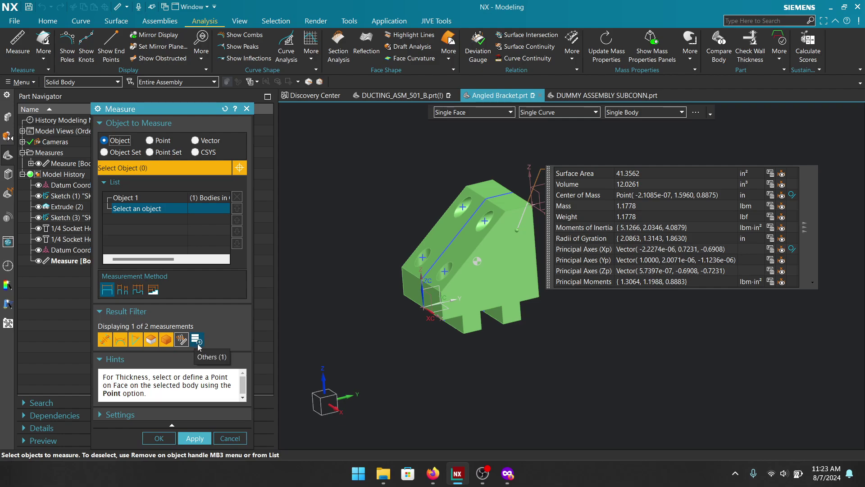
- Replace the Body results with the Others results to measure the bracket's bounding box, check the Measure settings and cancel the measurement
{"action": "left_click", "coordinate": [168, 342]}
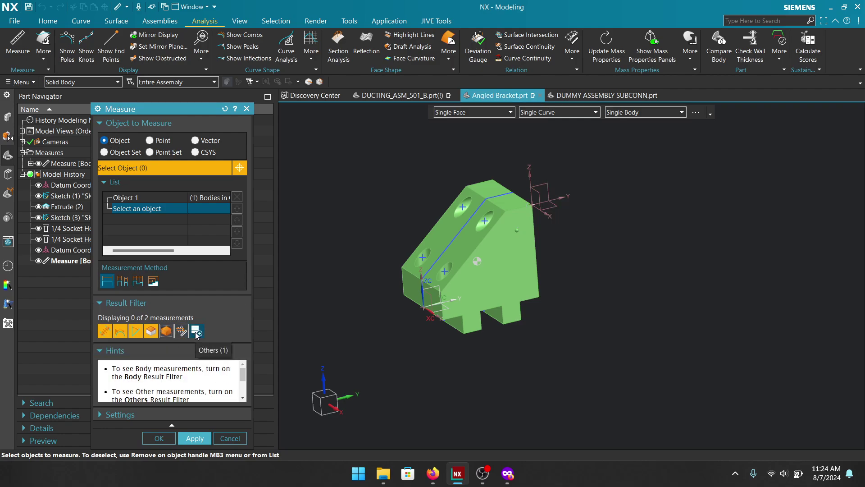
{"action": "left_click", "coordinate": [196, 334]}
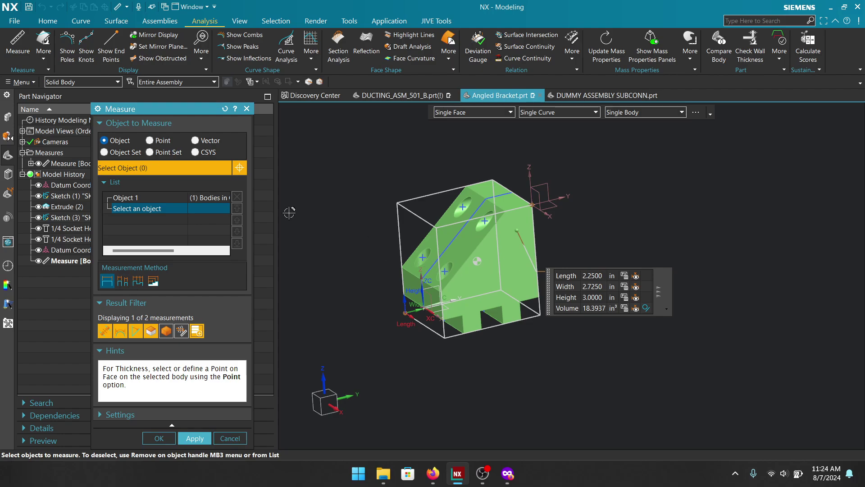
{"action": "scroll", "coordinate": [369, 197], "scroll_direction": "up", "scroll_amount": 1}
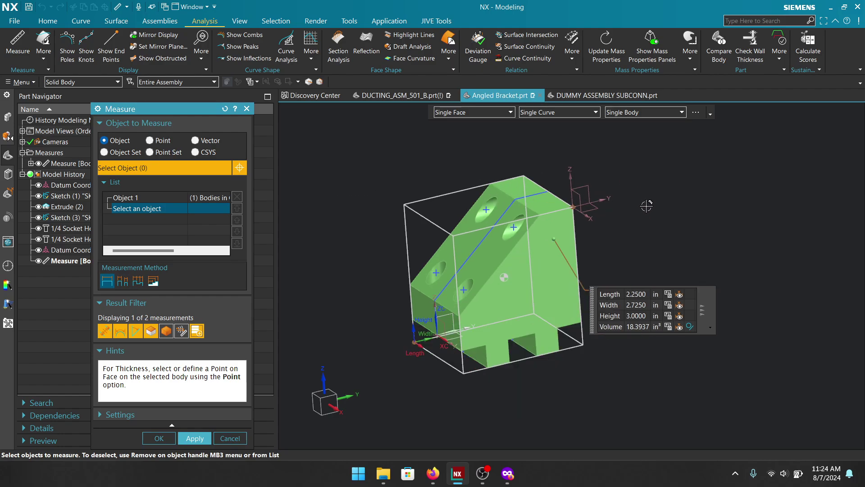
{"action": "scroll", "coordinate": [648, 219], "scroll_direction": "down", "scroll_amount": 1}
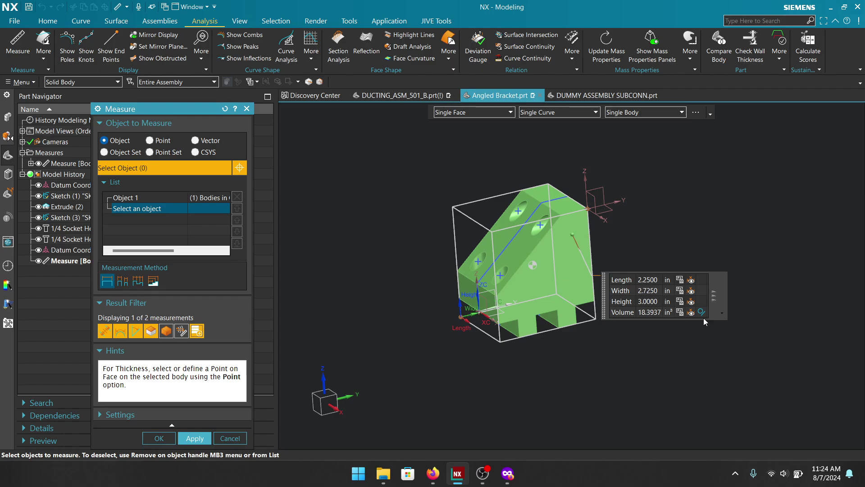
{"action": "left_click", "coordinate": [125, 420]}
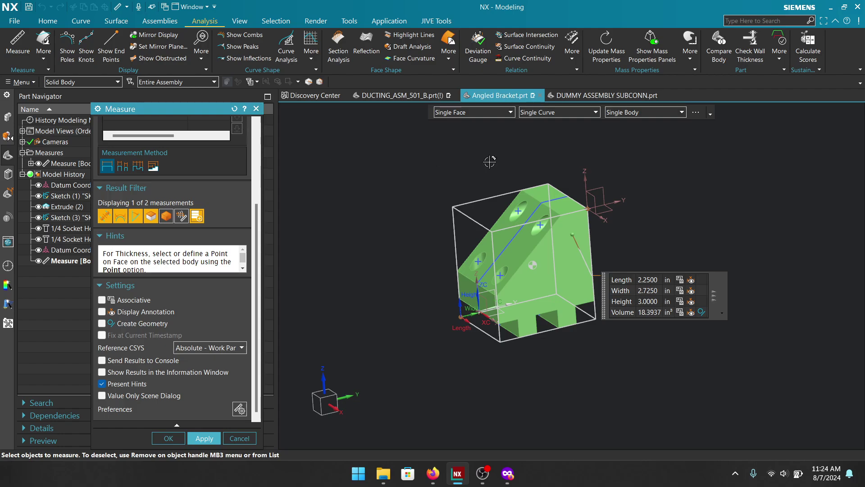
{"action": "left_click", "coordinate": [239, 438]}
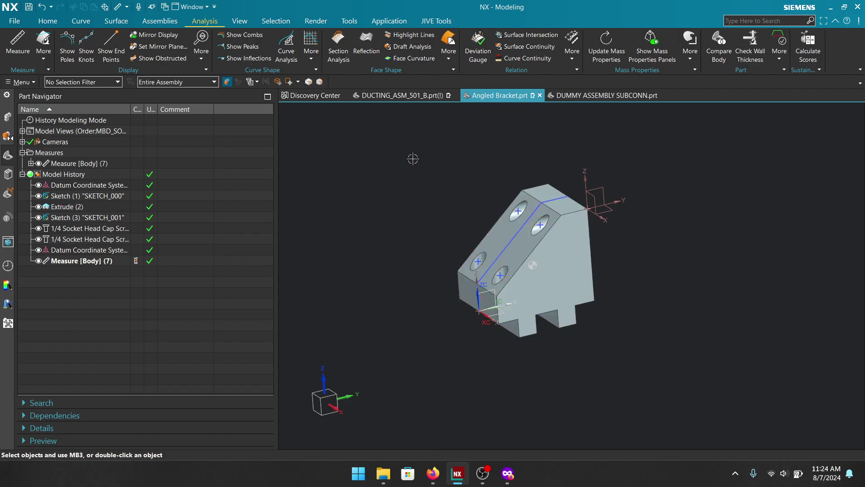
- Switch to the DUCTING_ASM_501_B part and delete the datum coordinate system beside the tubing loop
{"action": "left_click", "coordinate": [396, 95]}
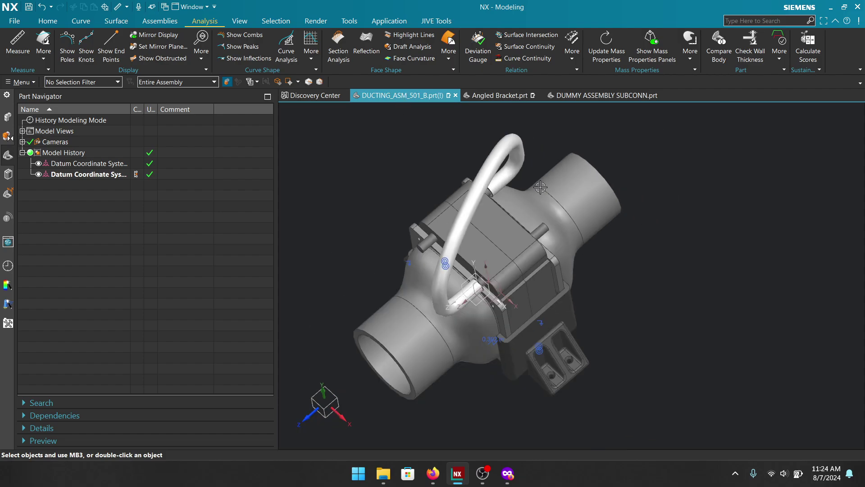
{"action": "middle_click_drag", "start_coordinate": [629, 291], "coordinate": [479, 225]}
{"action": "left_click", "coordinate": [446, 198]}
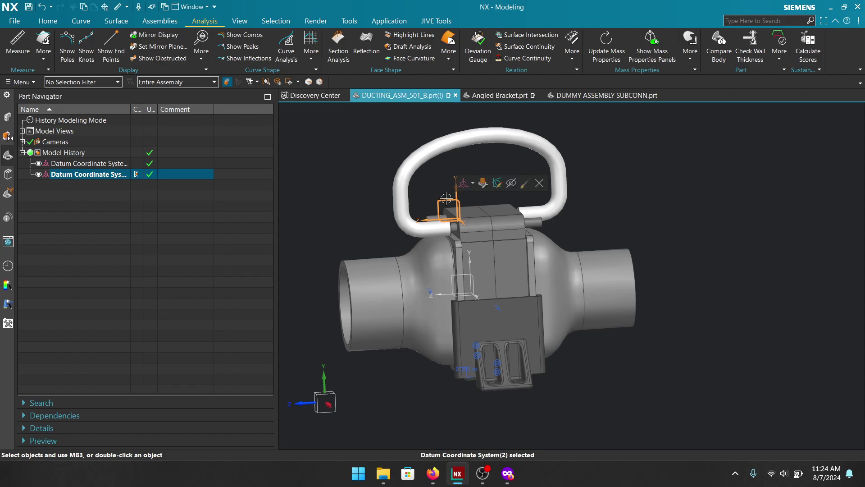
{"action": "key", "text": "Delete"}
{"action": "middle_click_drag", "start_coordinate": [535, 215], "coordinate": [667, 189]}
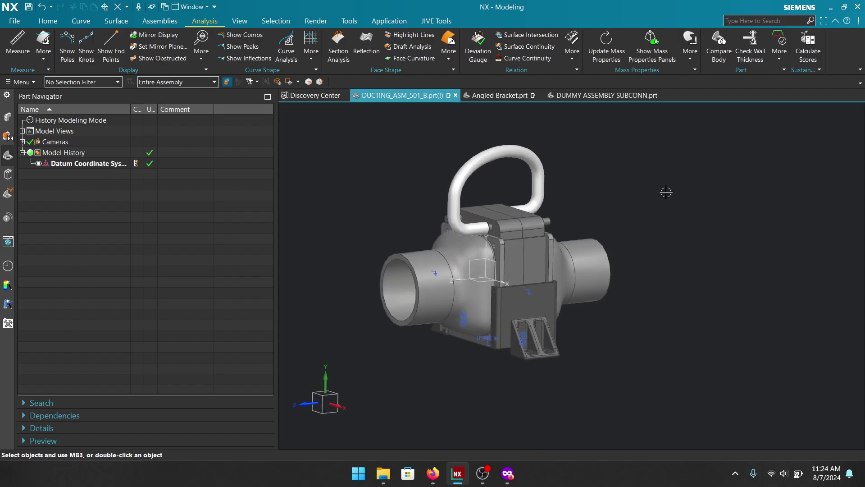
{"action": "scroll", "coordinate": [406, 186], "scroll_direction": "up", "scroll_amount": 2}
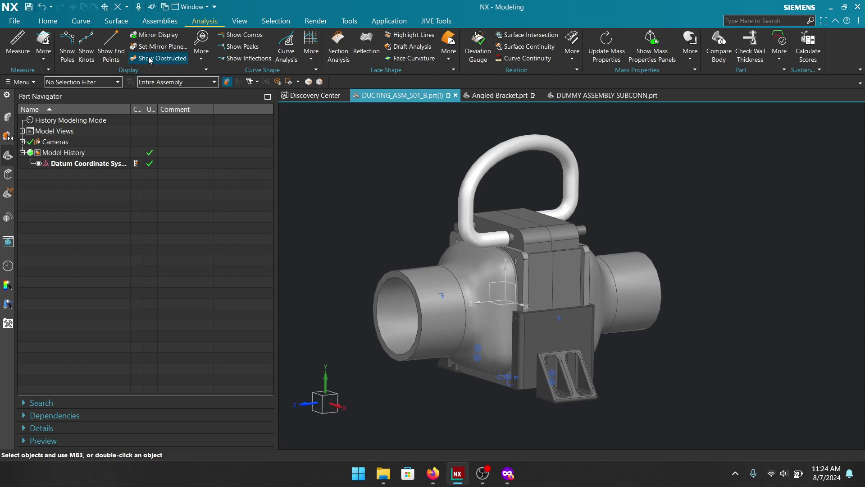
- Start the Measure tool on the ducting assembly with selection limited to solid bodies and move its dialog aside
{"action": "left_click", "coordinate": [18, 45]}
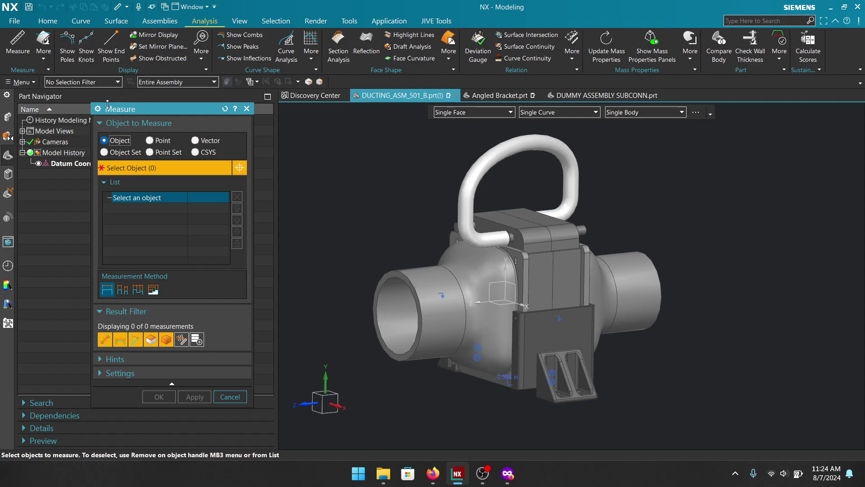
{"action": "left_click", "coordinate": [96, 82]}
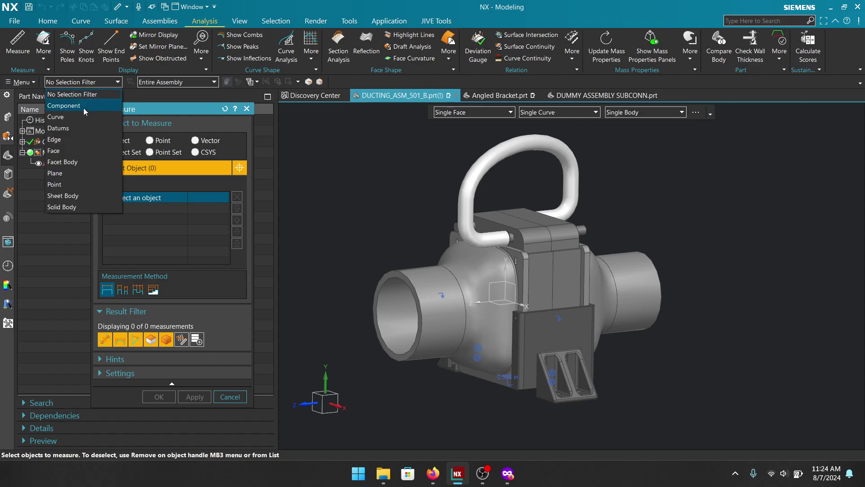
{"action": "left_click", "coordinate": [90, 207]}
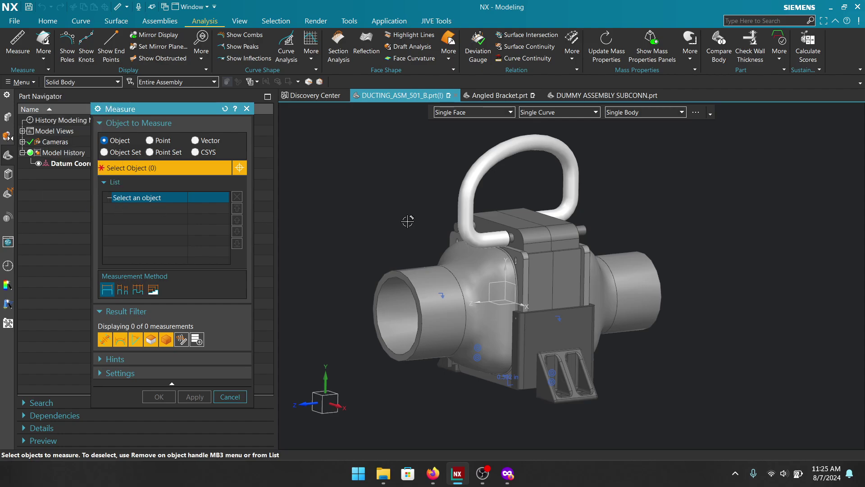
{"action": "scroll", "coordinate": [388, 180], "scroll_direction": "up", "scroll_amount": 2}
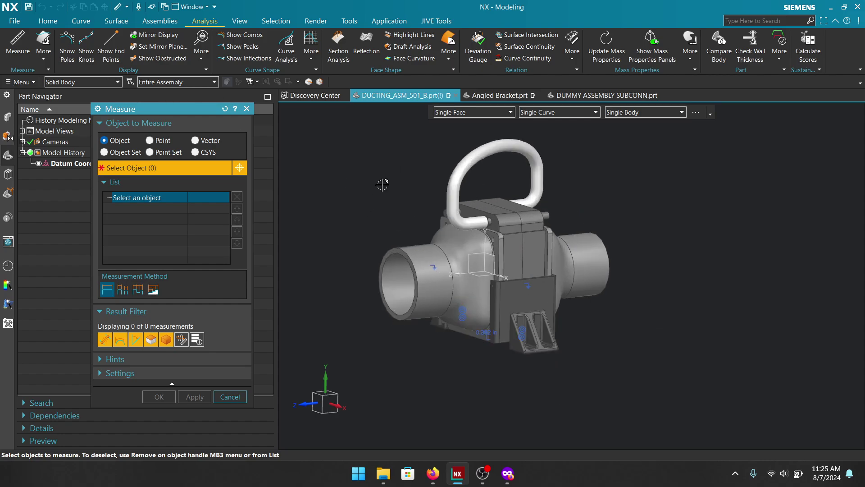
{"action": "scroll", "coordinate": [384, 184], "scroll_direction": "up", "scroll_amount": 1}
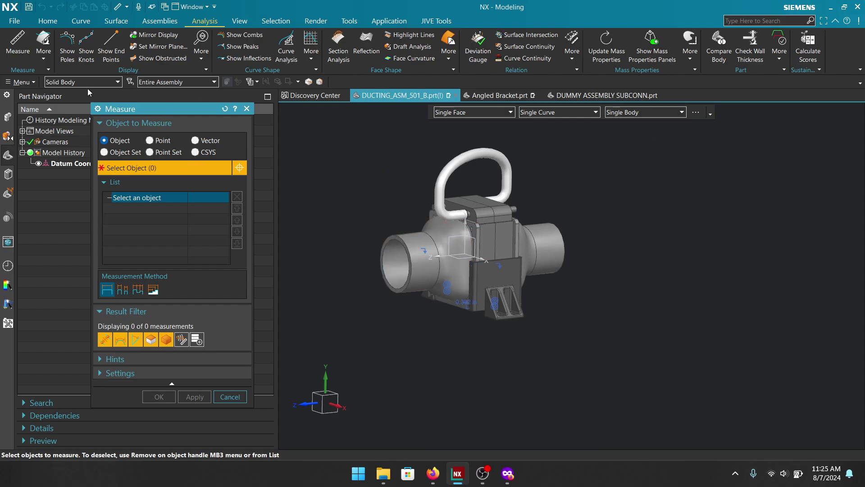
{"action": "middle_click_drag", "start_coordinate": [400, 179], "coordinate": [386, 208]}
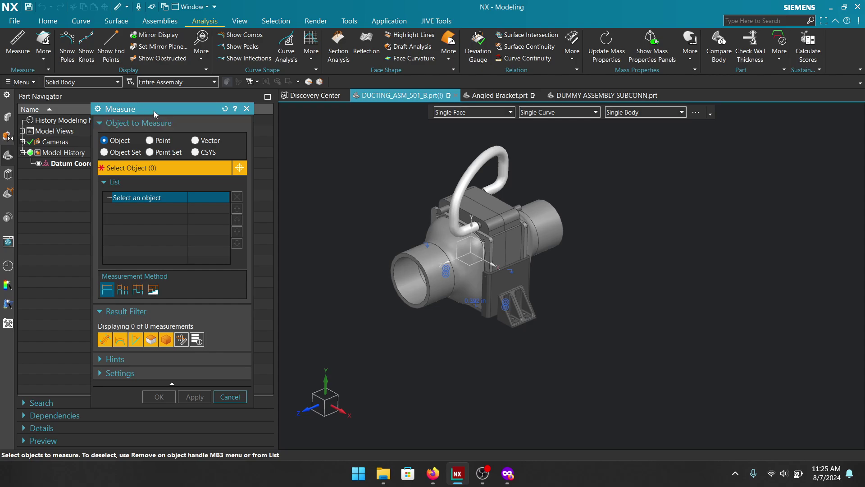
{"action": "left_click_drag", "start_coordinate": [153, 110], "coordinate": [183, 124]}
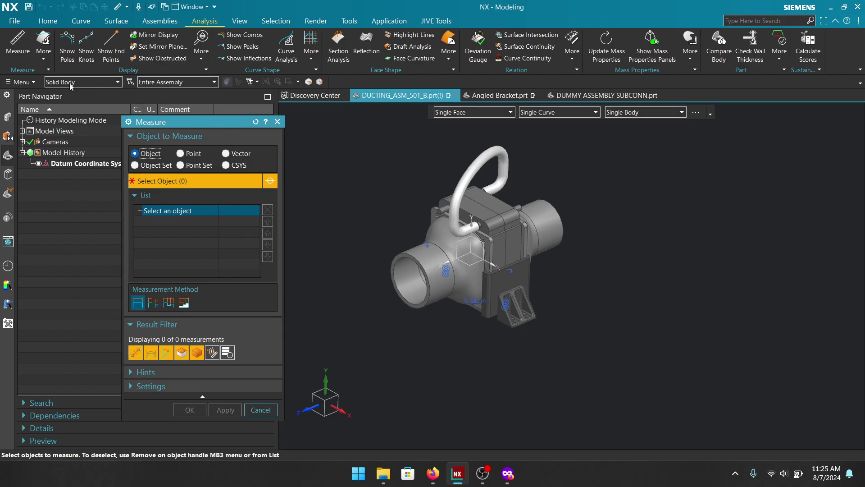
- Measure the combined mass properties of all solid bodies in the assembly as one object set
{"action": "left_click", "coordinate": [149, 166]}
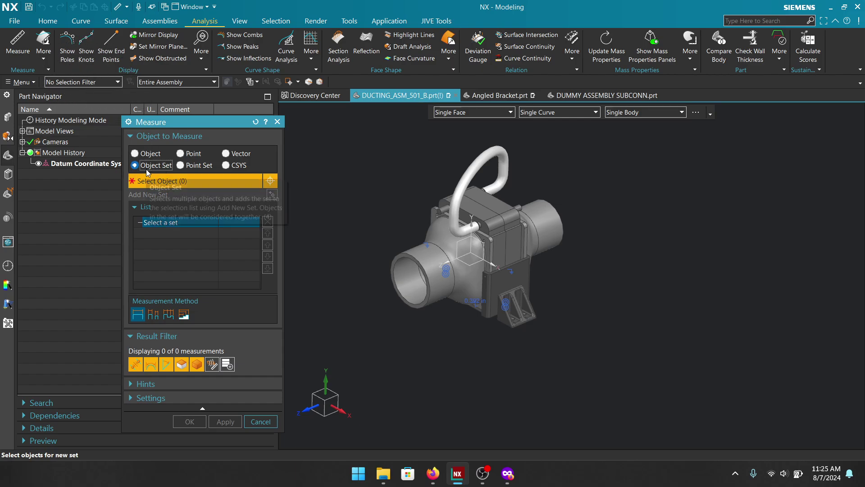
{"action": "left_click", "coordinate": [84, 82]}
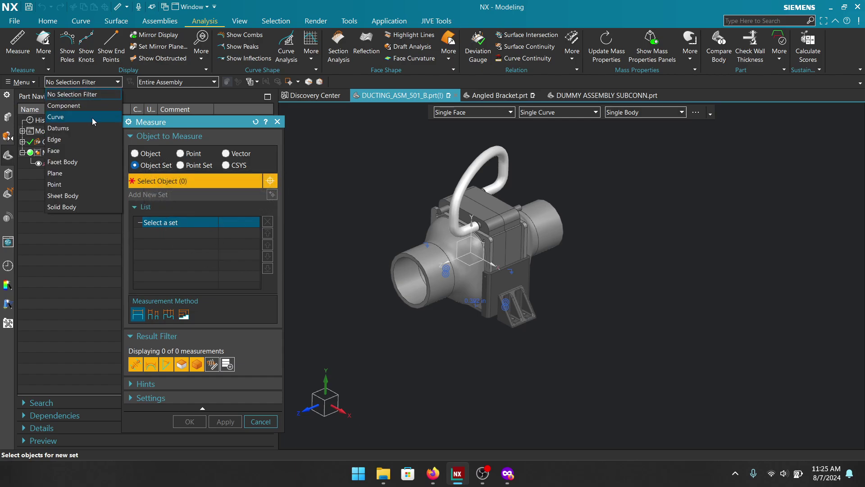
{"action": "left_click", "coordinate": [80, 203]}
{"action": "key", "text": "ctrl+a"}
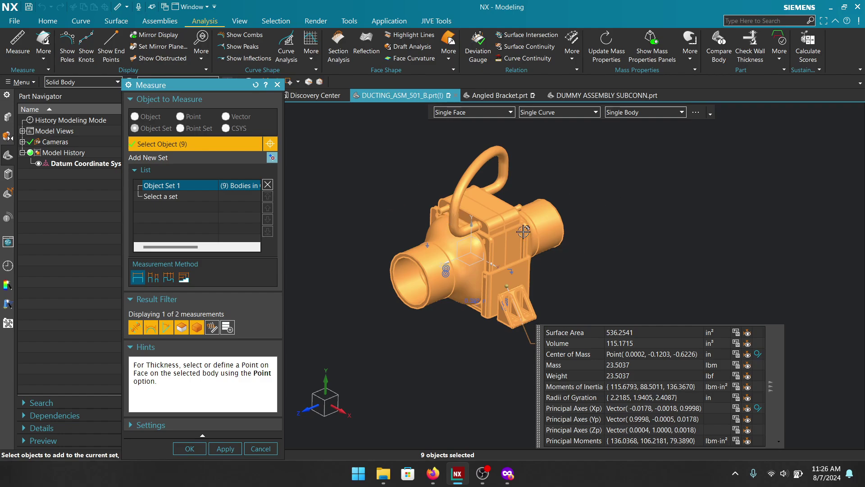
- Reset Measure, measure just two central housing solid bodies together as an object set, and close the tool
{"action": "left_click", "coordinate": [256, 85]}
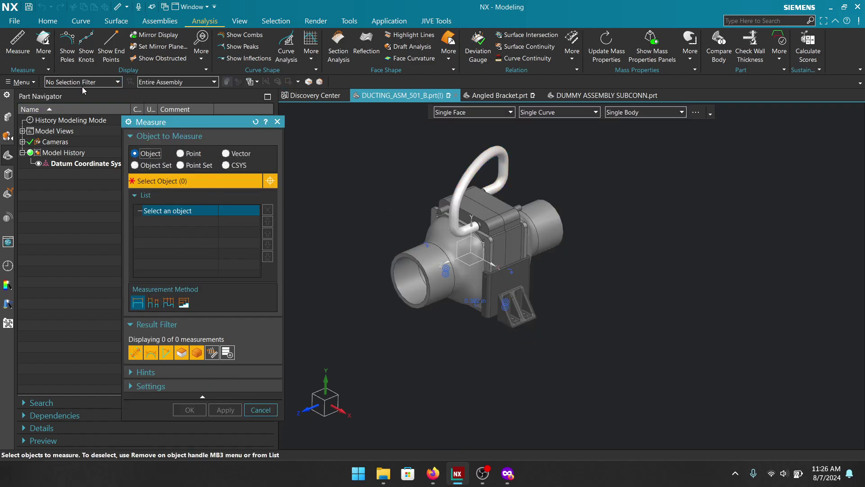
{"action": "left_click", "coordinate": [156, 165]}
{"action": "left_click", "coordinate": [75, 82]}
{"action": "left_click", "coordinate": [79, 207]}
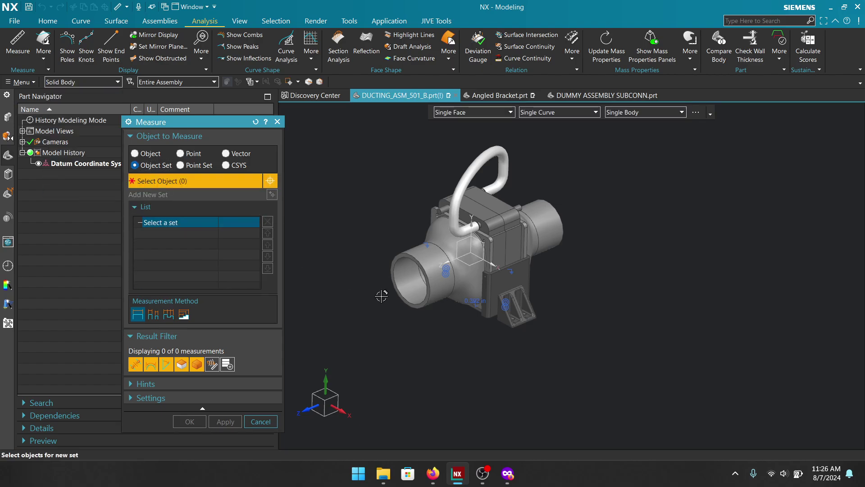
{"action": "scroll", "coordinate": [439, 233], "scroll_direction": "up", "scroll_amount": 2}
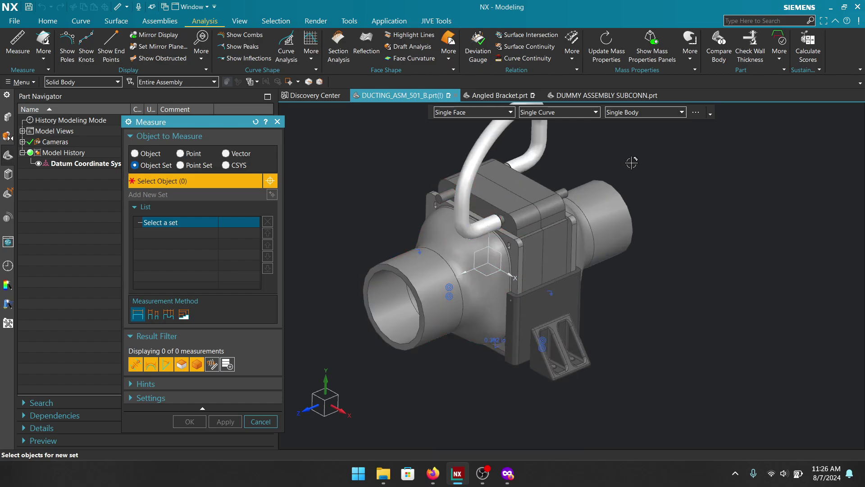
{"action": "left_click", "coordinate": [499, 203]}
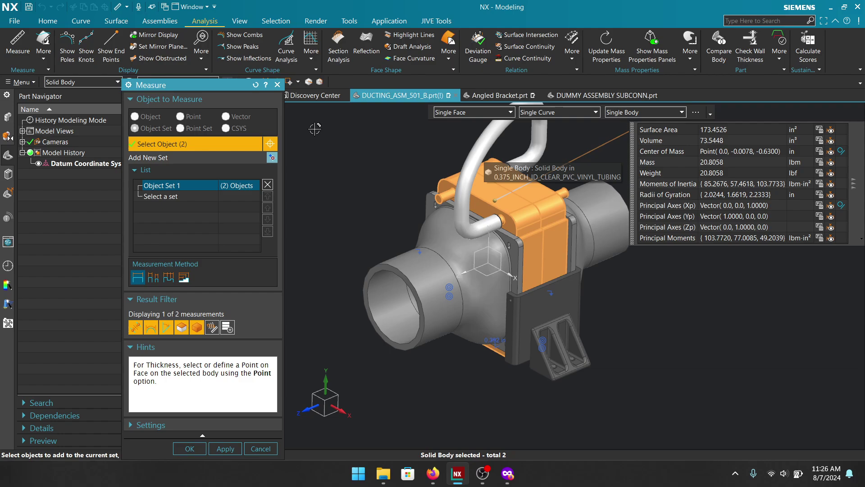
{"action": "left_click", "coordinate": [277, 84]}
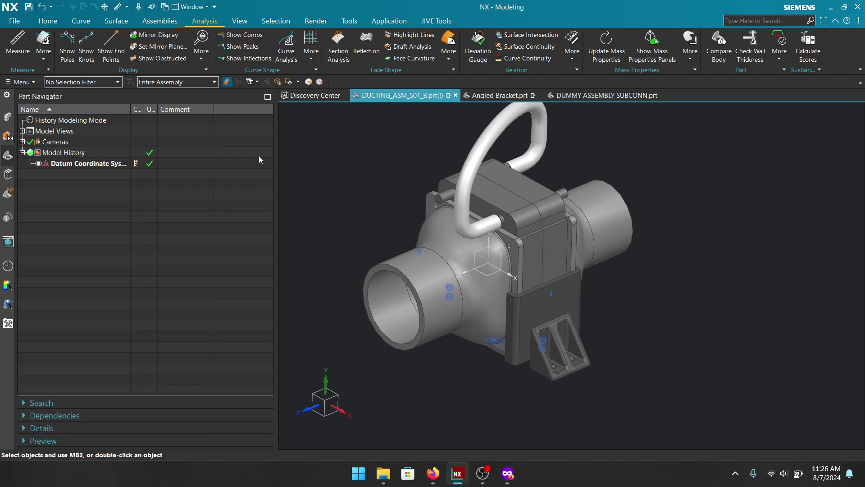
- Open the Measurement Preferences from the Measure settings and review the available unit systems
{"action": "scroll", "coordinate": [331, 181], "scroll_direction": "down", "scroll_amount": 1}
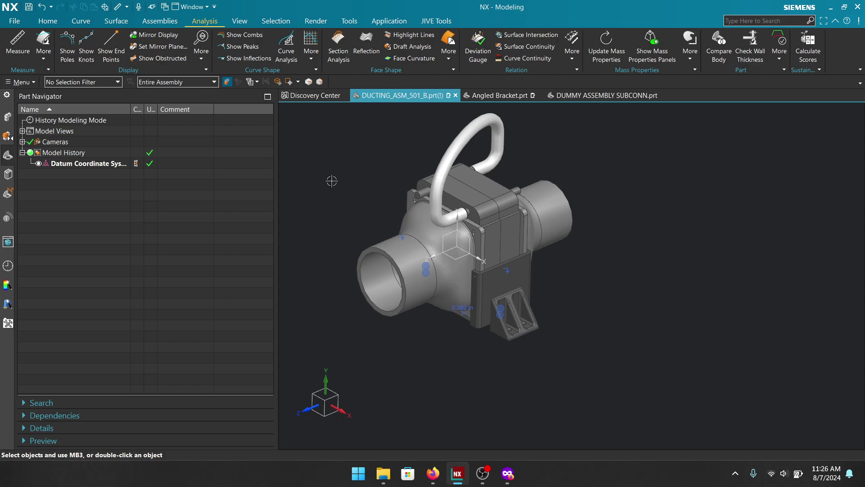
{"action": "left_click", "coordinate": [18, 44]}
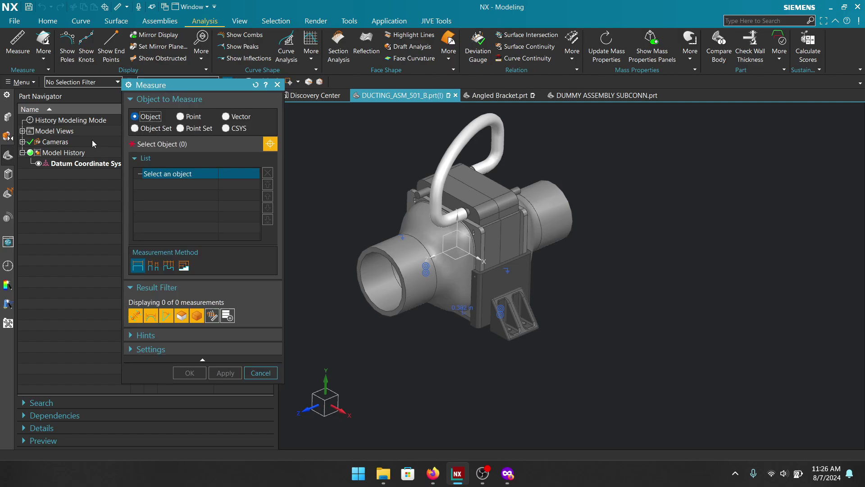
{"action": "left_click", "coordinate": [157, 354]}
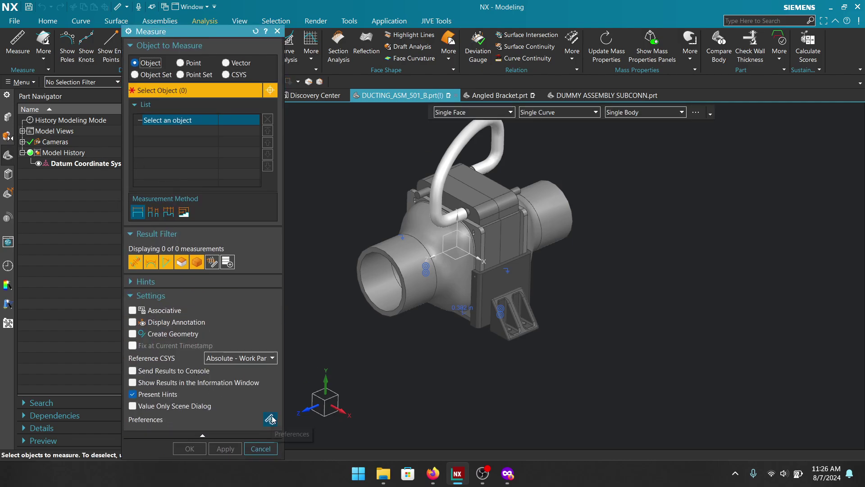
{"action": "left_click", "coordinate": [260, 441]}
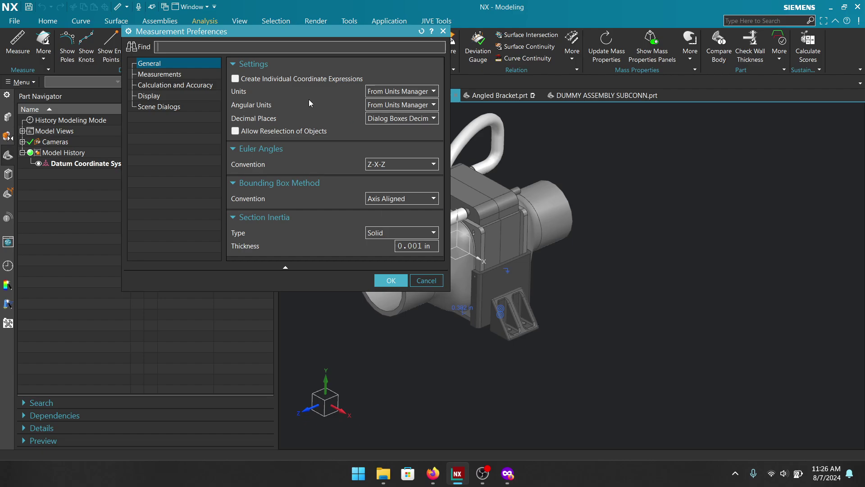
{"action": "left_click", "coordinate": [406, 92]}
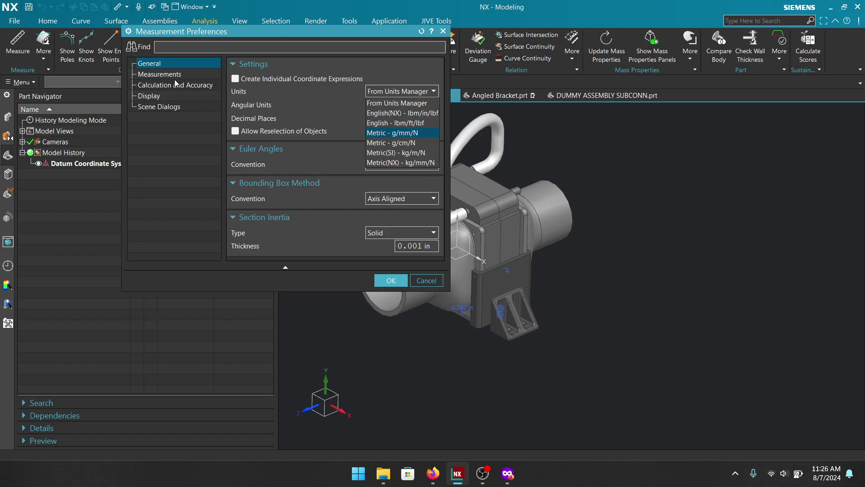
{"action": "left_click", "coordinate": [165, 190]}
- Examine the distance result options in the Measurement Preferences, cancel the preferences and close Measure
{"action": "left_click", "coordinate": [163, 75]}
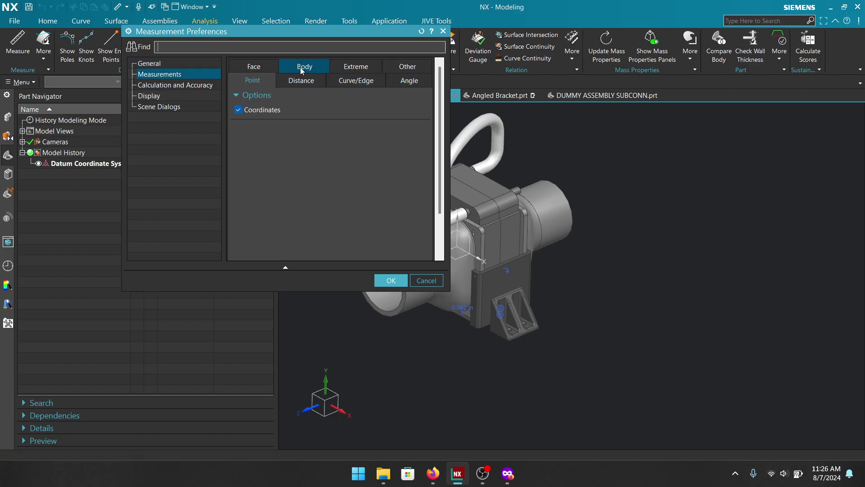
{"action": "left_click", "coordinate": [300, 81]}
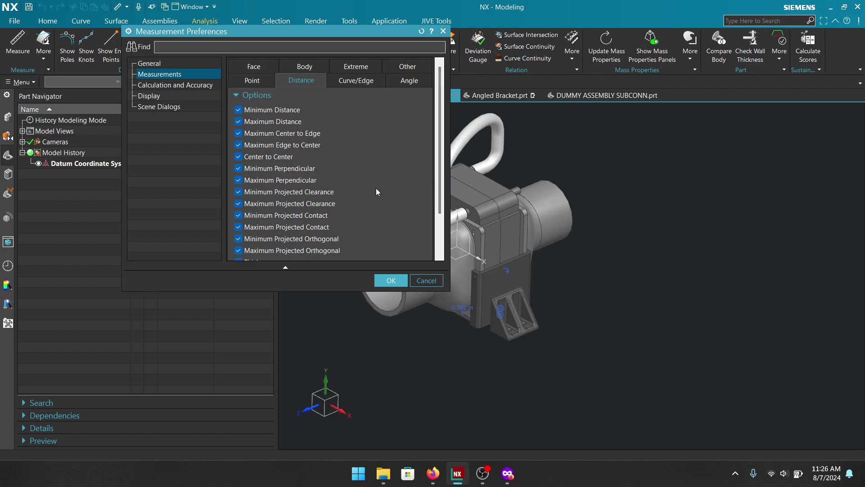
{"action": "scroll", "coordinate": [376, 188], "scroll_direction": "down", "scroll_amount": 3}
{"action": "scroll", "coordinate": [369, 185], "scroll_direction": "up", "scroll_amount": 3}
{"action": "scroll", "coordinate": [355, 179], "scroll_direction": "down", "scroll_amount": 3}
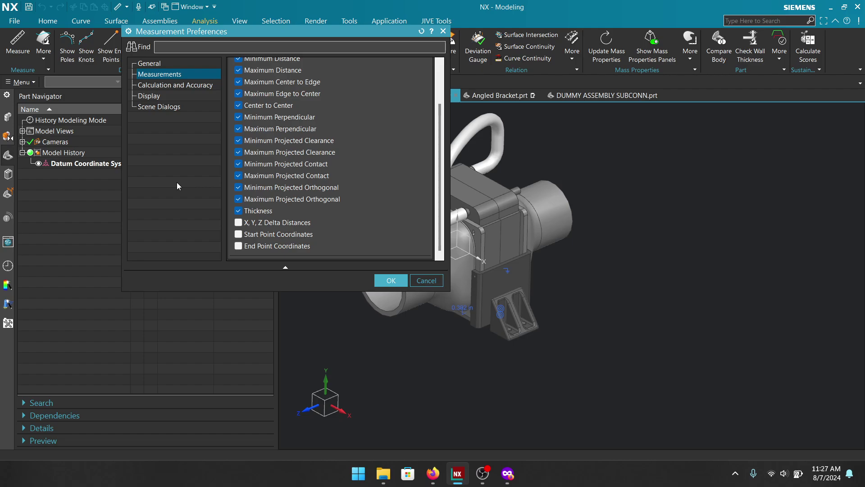
{"action": "scroll", "coordinate": [294, 136], "scroll_direction": "up", "scroll_amount": 3}
{"action": "scroll", "coordinate": [294, 135], "scroll_direction": "down", "scroll_amount": 3}
{"action": "scroll", "coordinate": [363, 94], "scroll_direction": "up", "scroll_amount": 3}
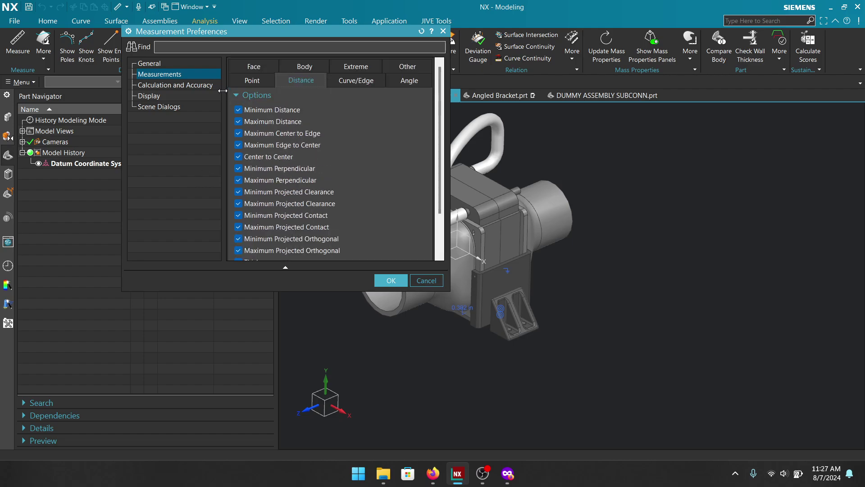
{"action": "left_click", "coordinate": [428, 282]}
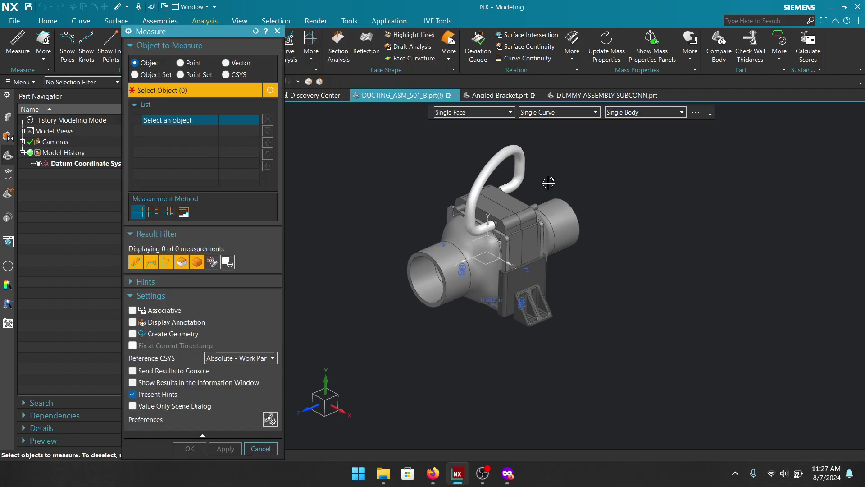
{"action": "left_click", "coordinate": [277, 31]}
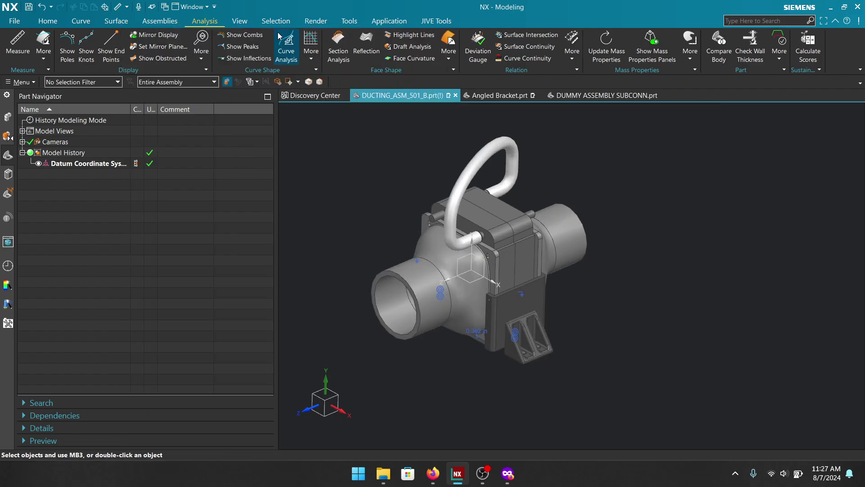